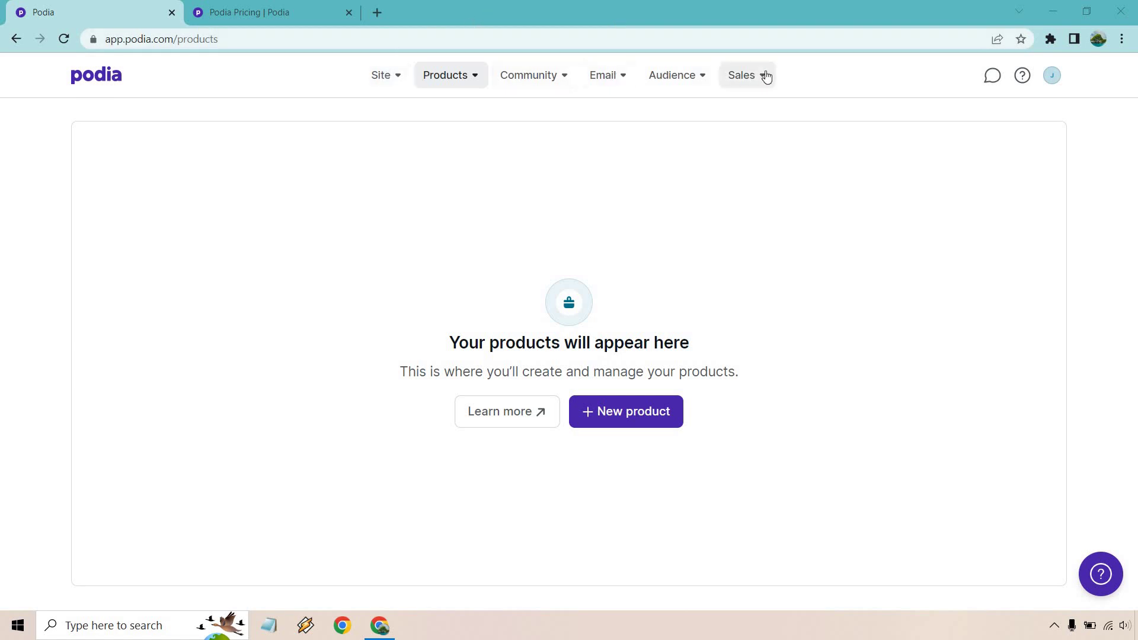
Browse the Site, Products, Community, Email, Audience and Sales top-menu options.
left_click(384, 85)
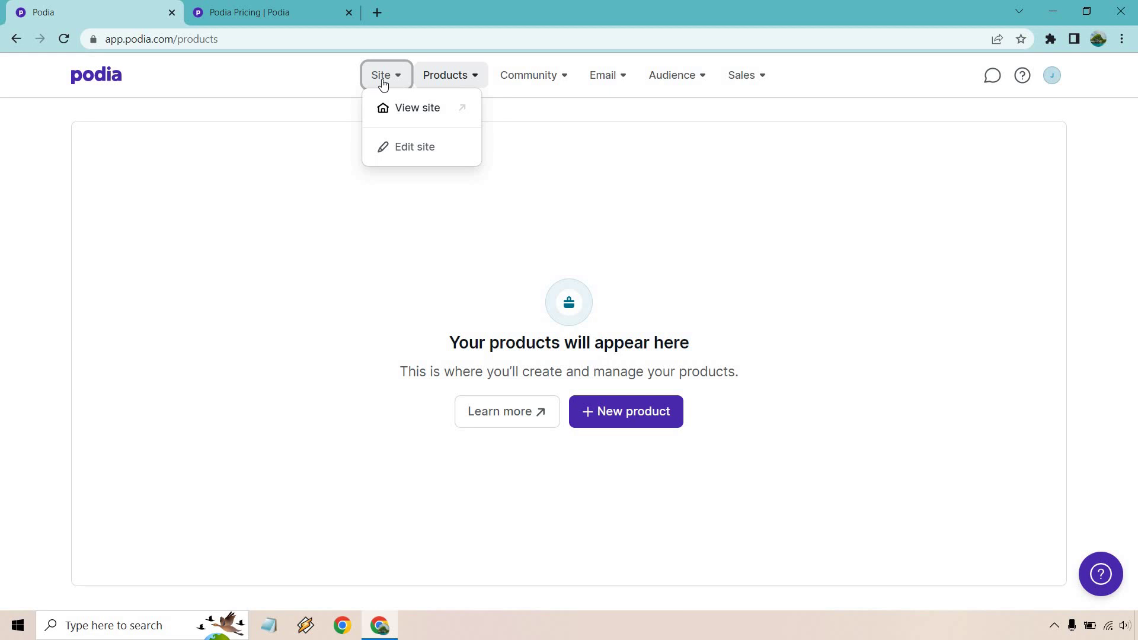
left_click(445, 77)
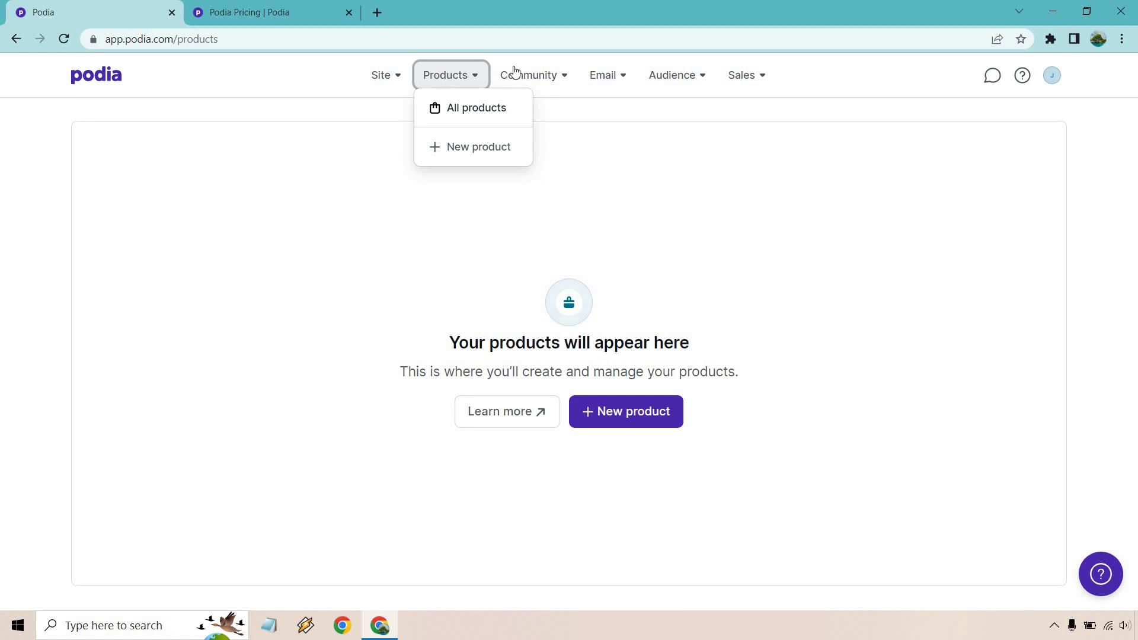
left_click(544, 78)
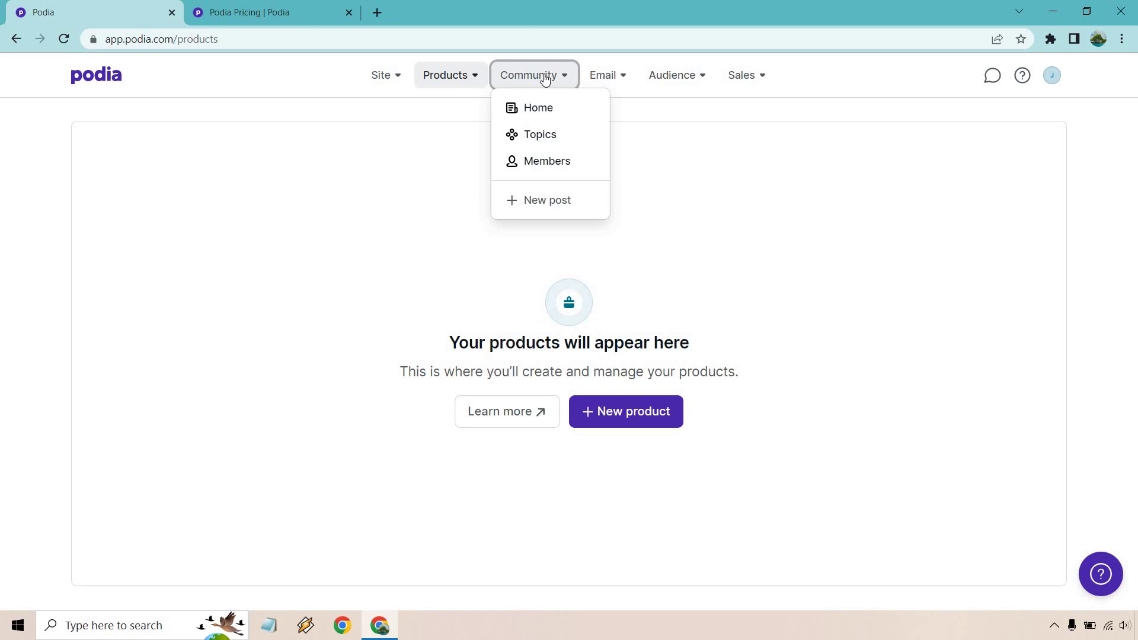
left_click(604, 77)
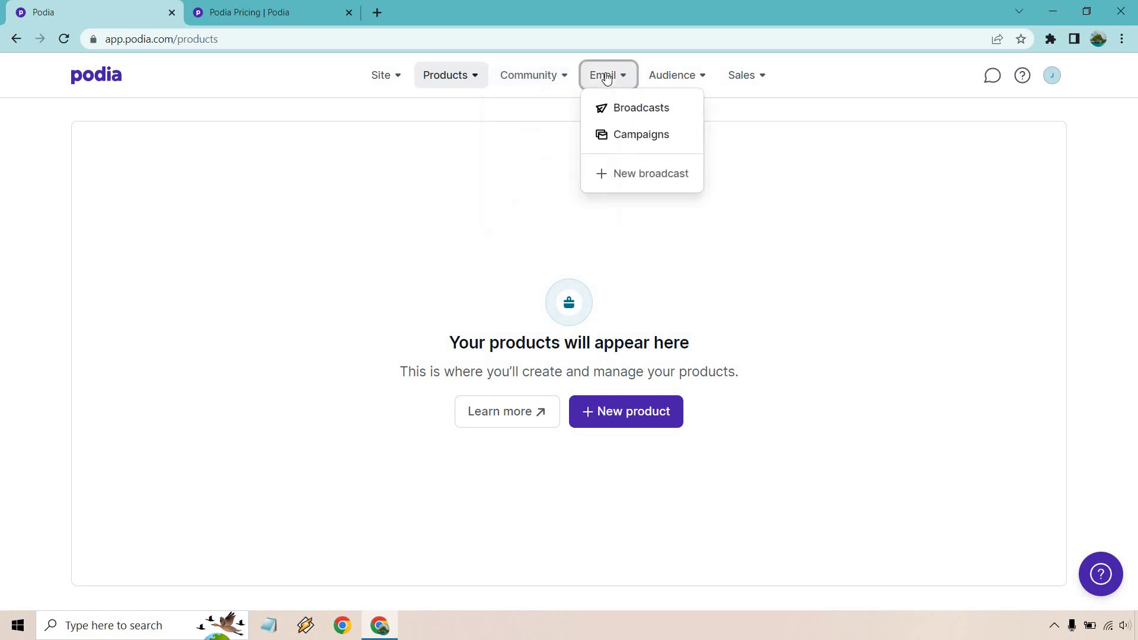
left_click(672, 76)
left_click(744, 77)
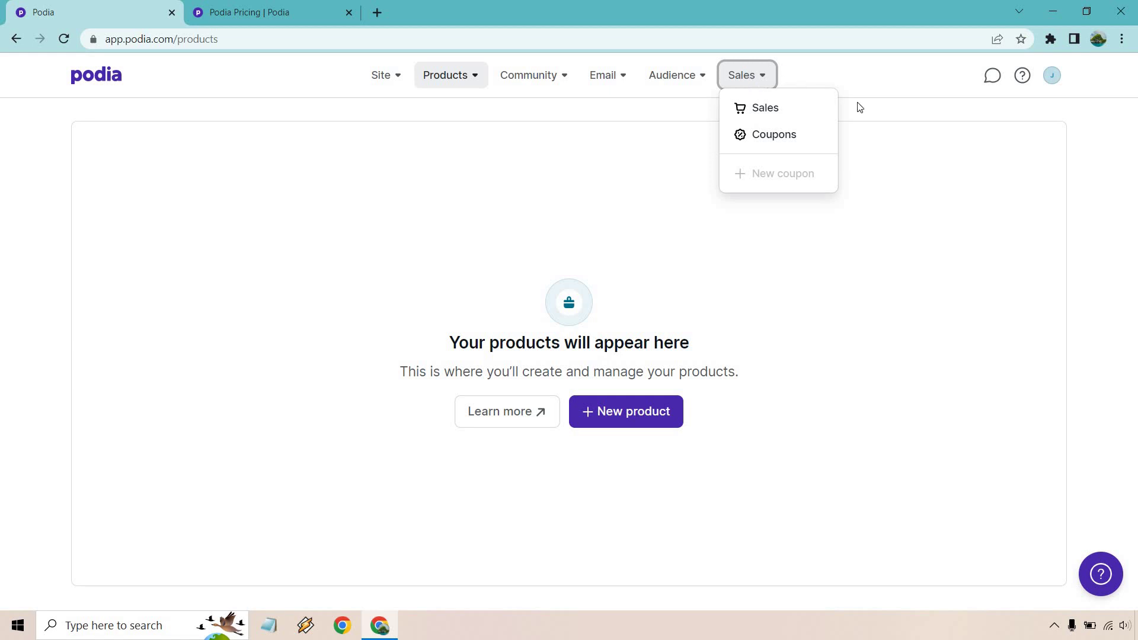
Start a new product from the Products menu.
left_click(919, 201)
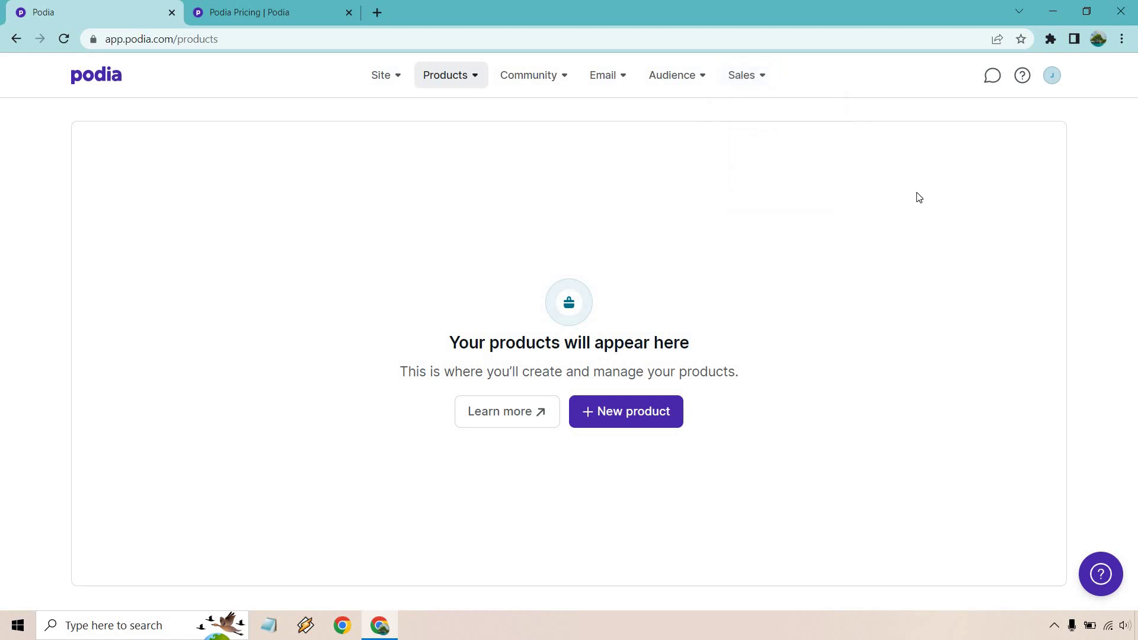
left_click(447, 77)
left_click(461, 147)
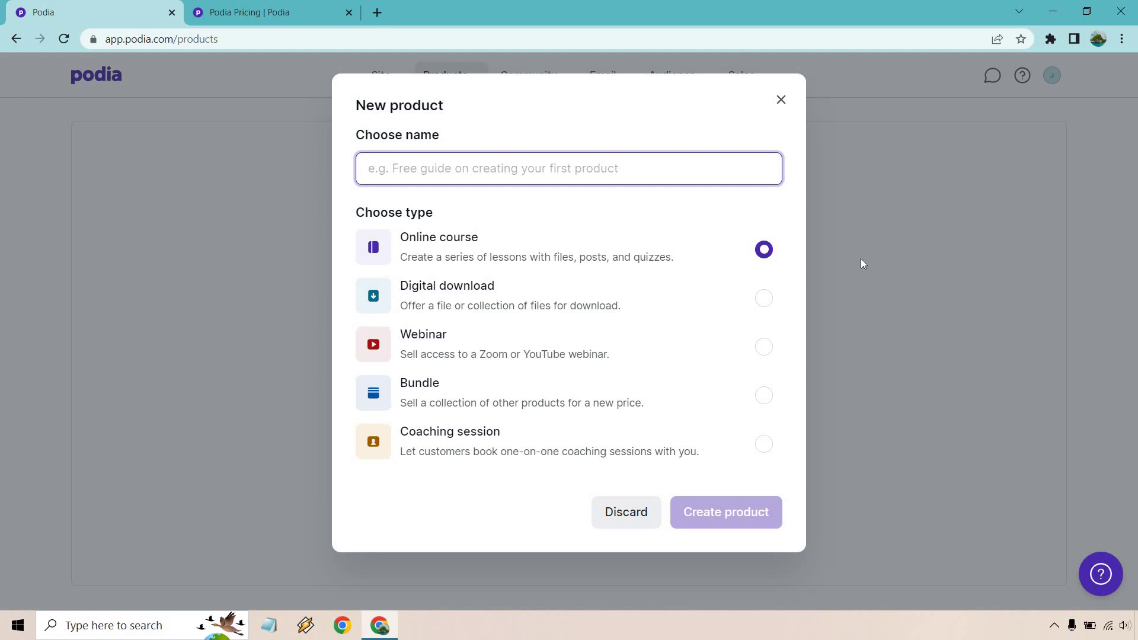
Name the online course 'The AffilioBlueprint' and create it.
type("The AffilioBlueprint")
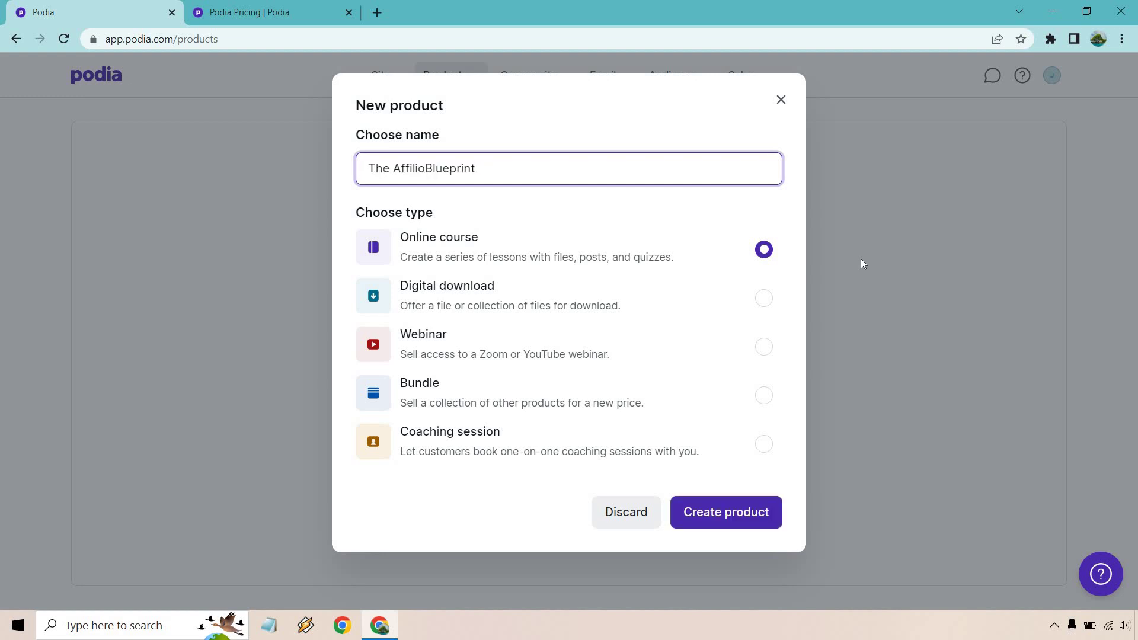
left_click(760, 517)
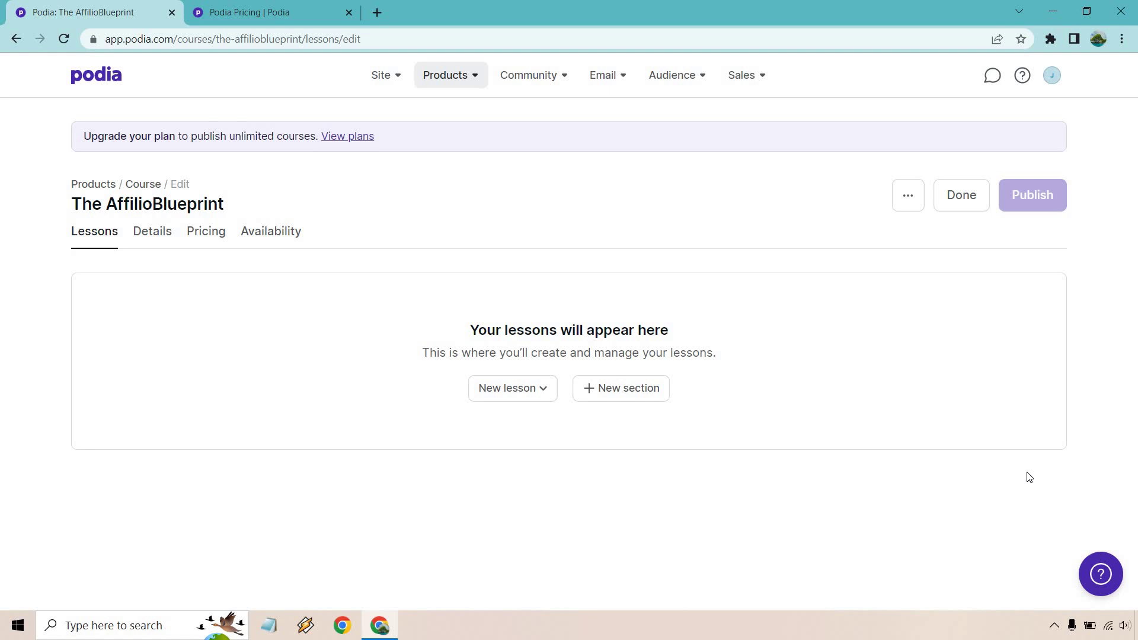
Add an 'Introduction' section described 'Introduction blurb' and save it.
left_click(648, 392)
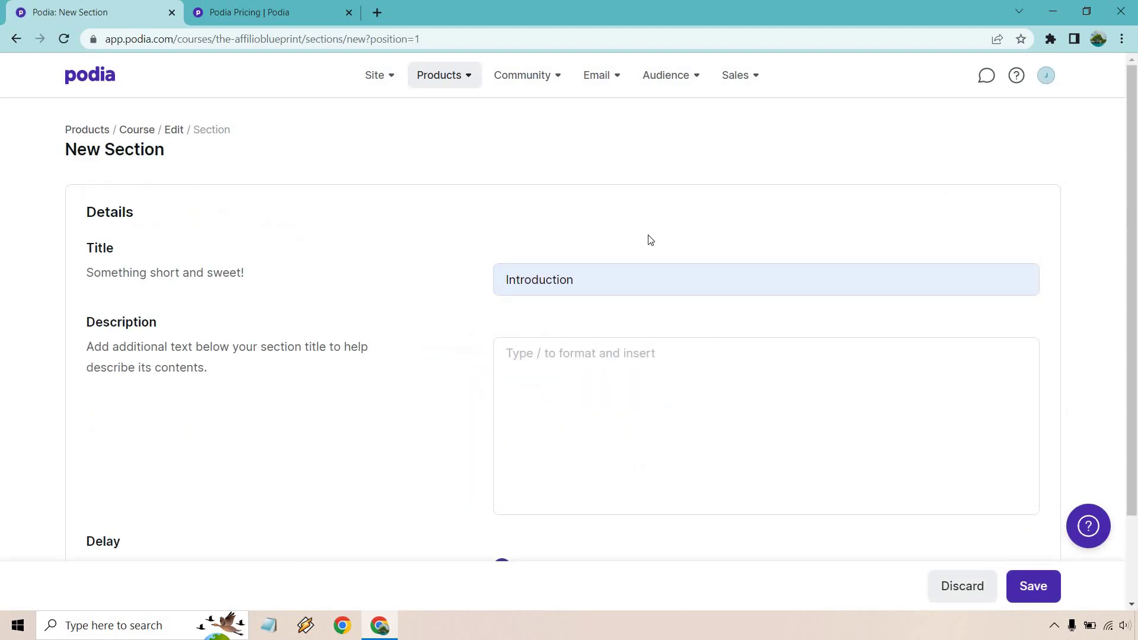
left_click(606, 357)
type("Introduction blurb")
scroll(658, 290, "down", 1)
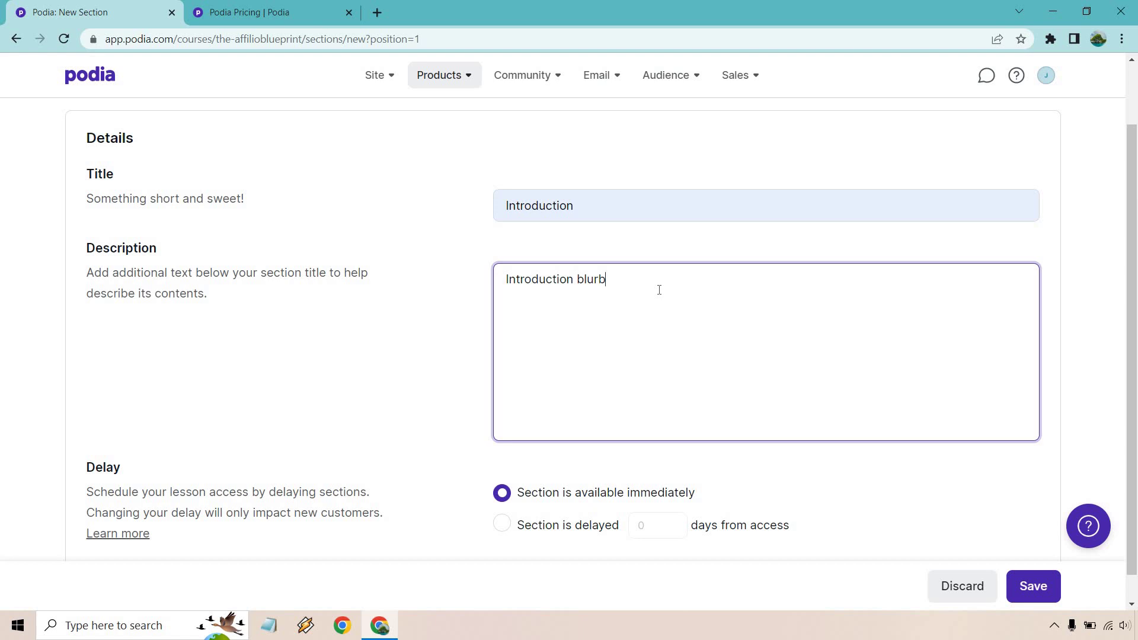
scroll(659, 289, "down", 1)
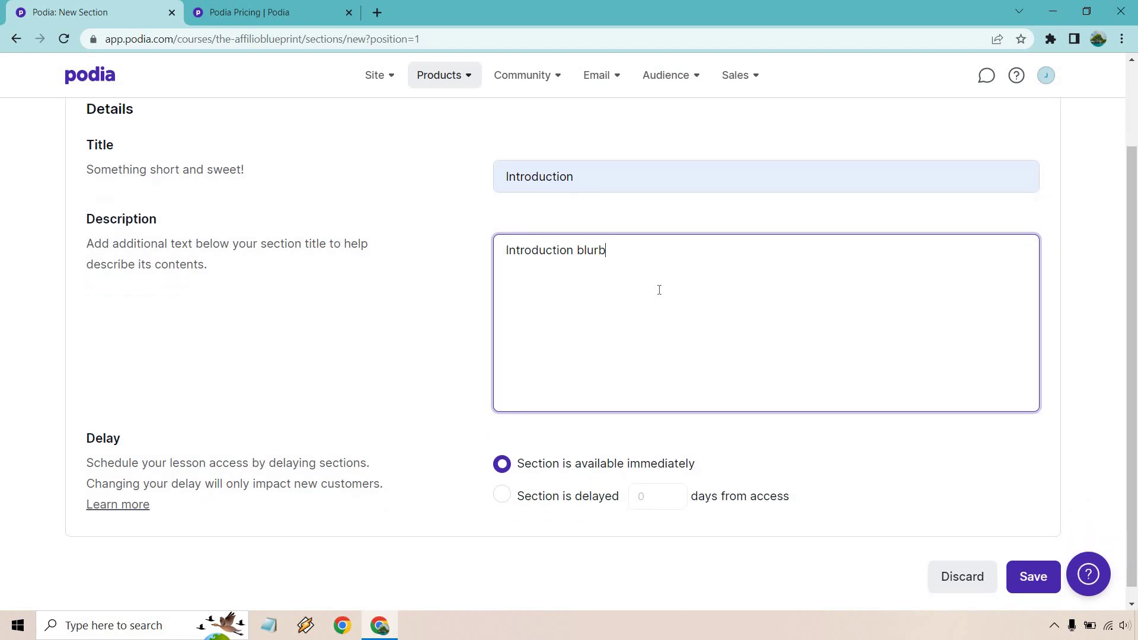
scroll(659, 290, "down", 1)
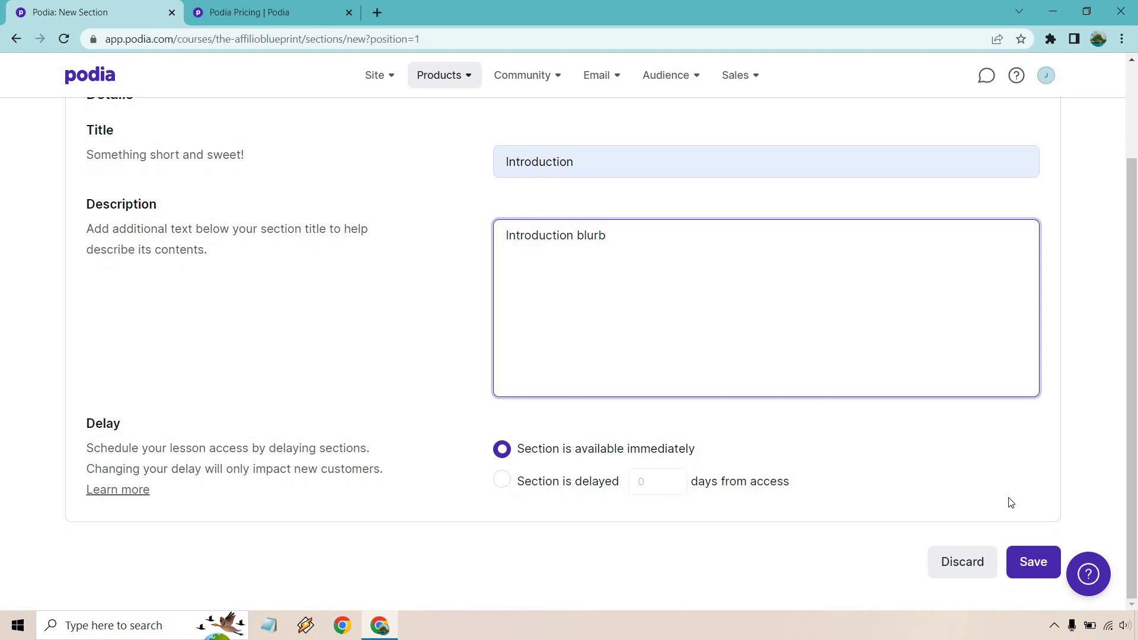
left_click(1033, 563)
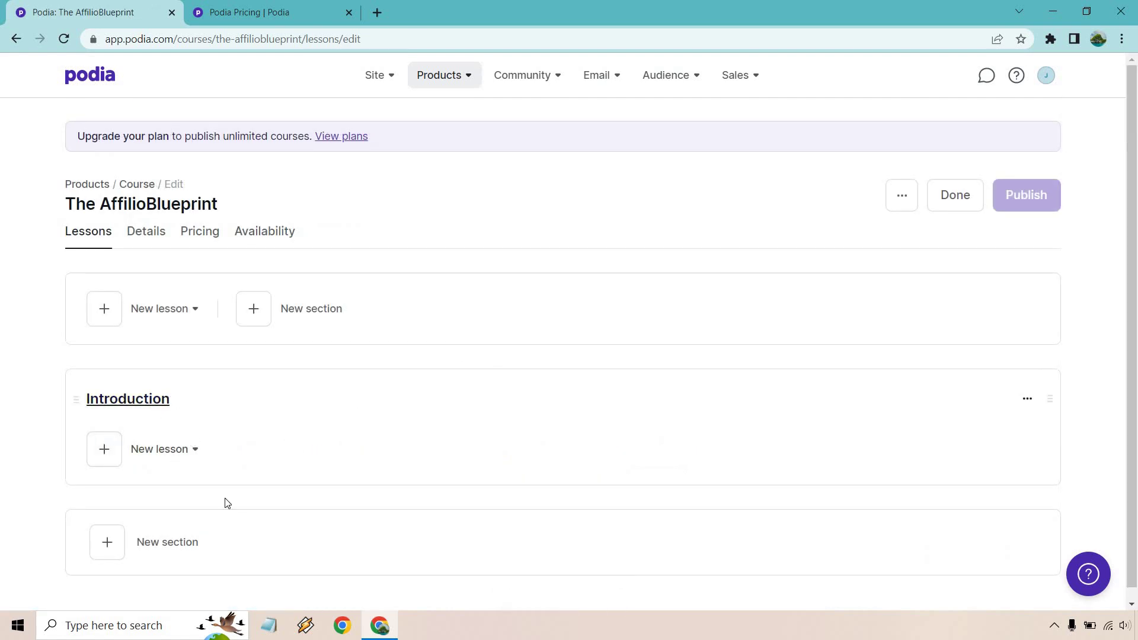
Add and save a second section, 'The AffilioBlueprint Overview'.
left_click(175, 551)
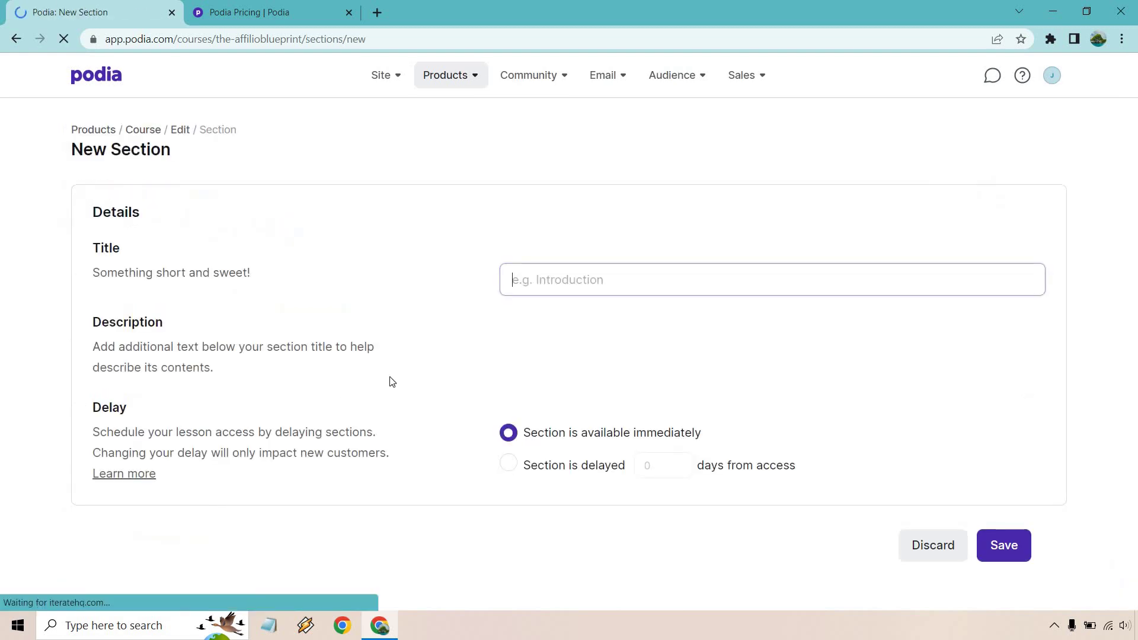
type("The AffilioBlueprint Overview")
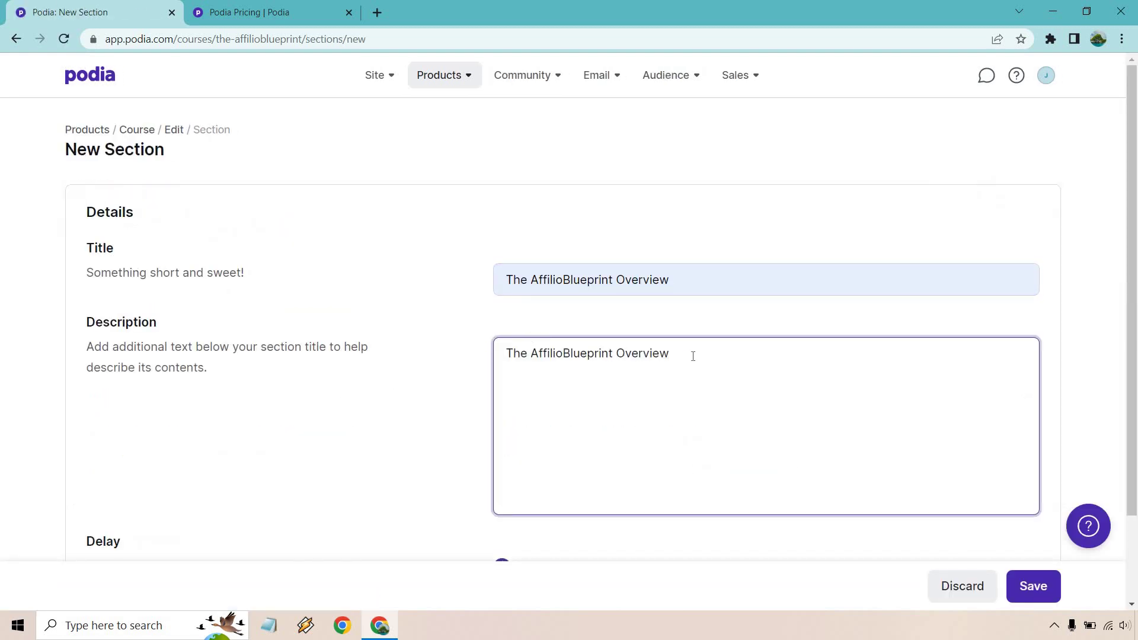
scroll(692, 350, "down", 3)
left_click(1027, 582)
scroll(683, 352, "down", 2)
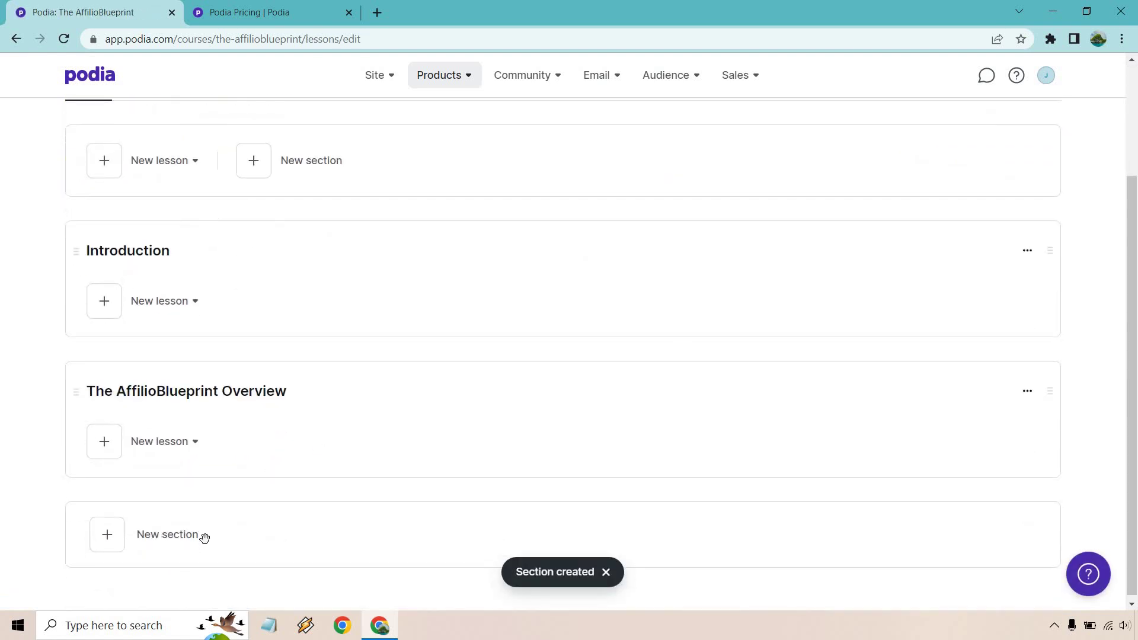
left_click(196, 304)
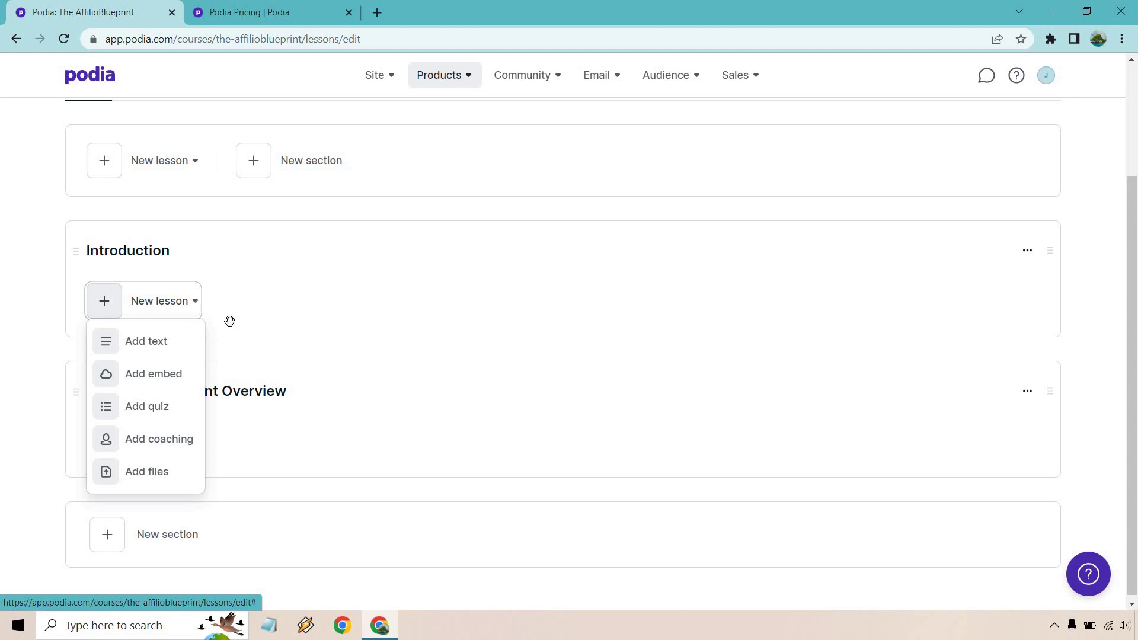
Upload 1 Introduction.mp4 under Introduction and three MP4 video lessons under the Overview section.
left_click(155, 472)
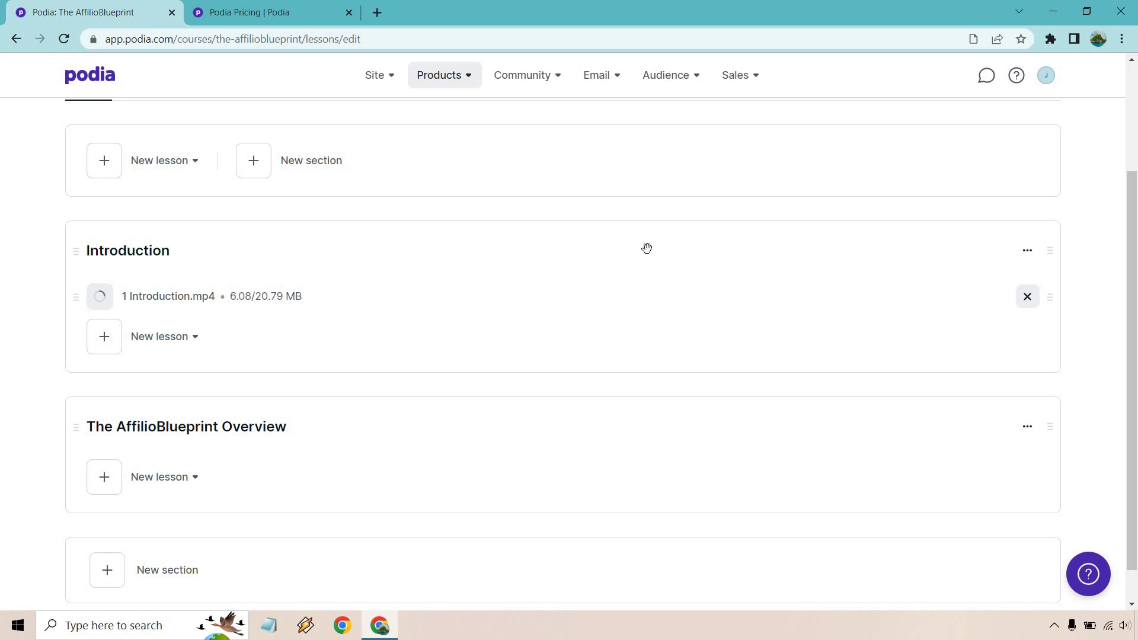
scroll(630, 310, "down", 1)
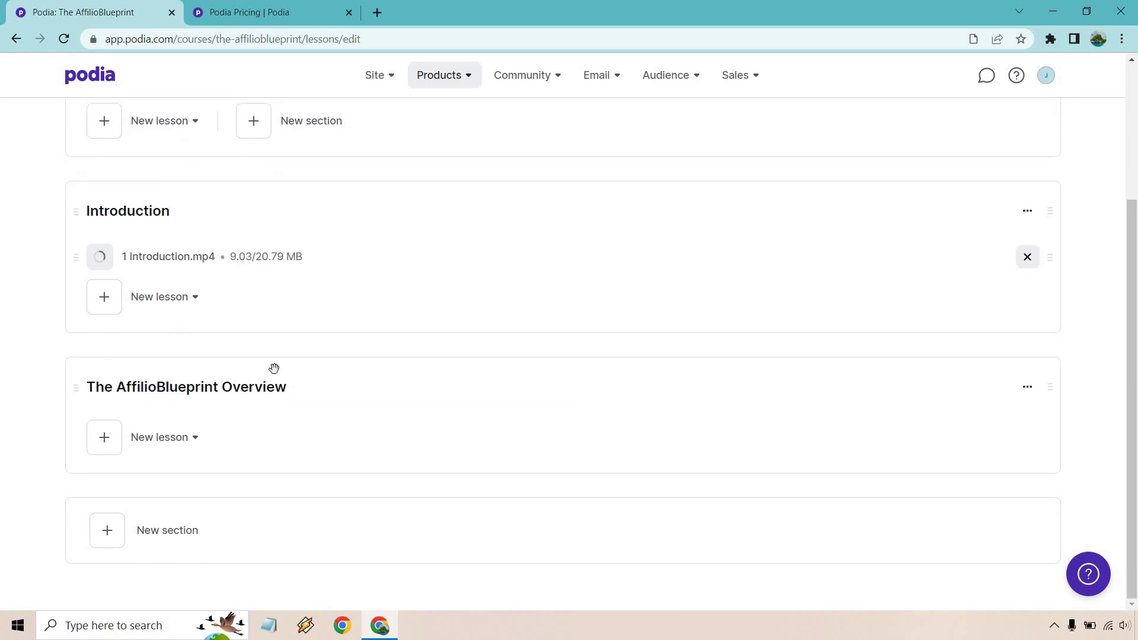
left_click(185, 439)
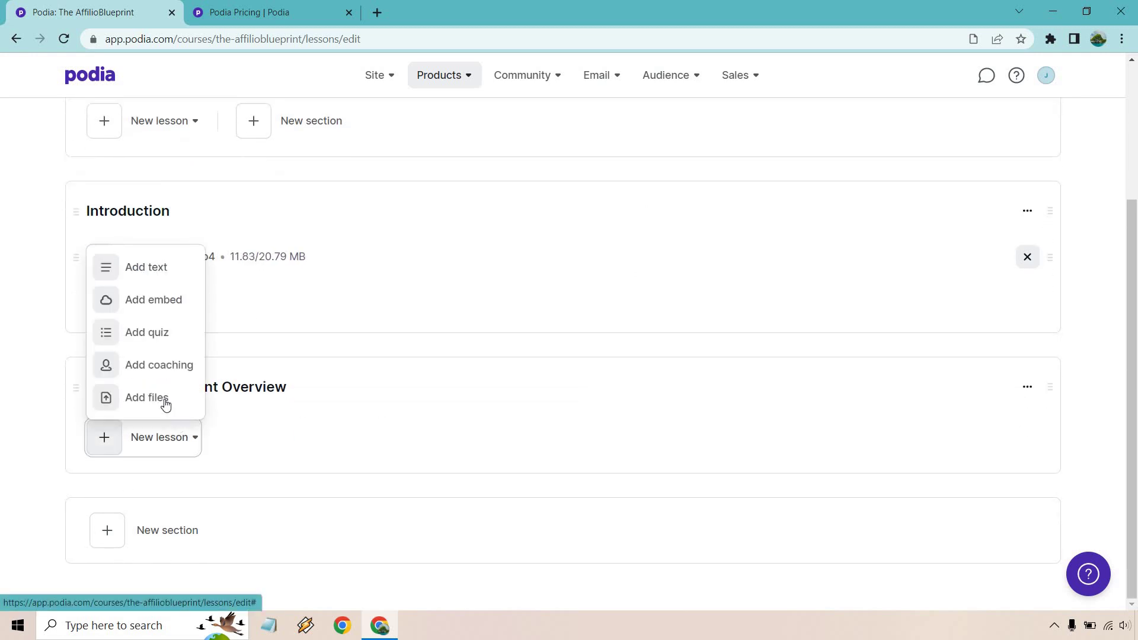
left_click(166, 399)
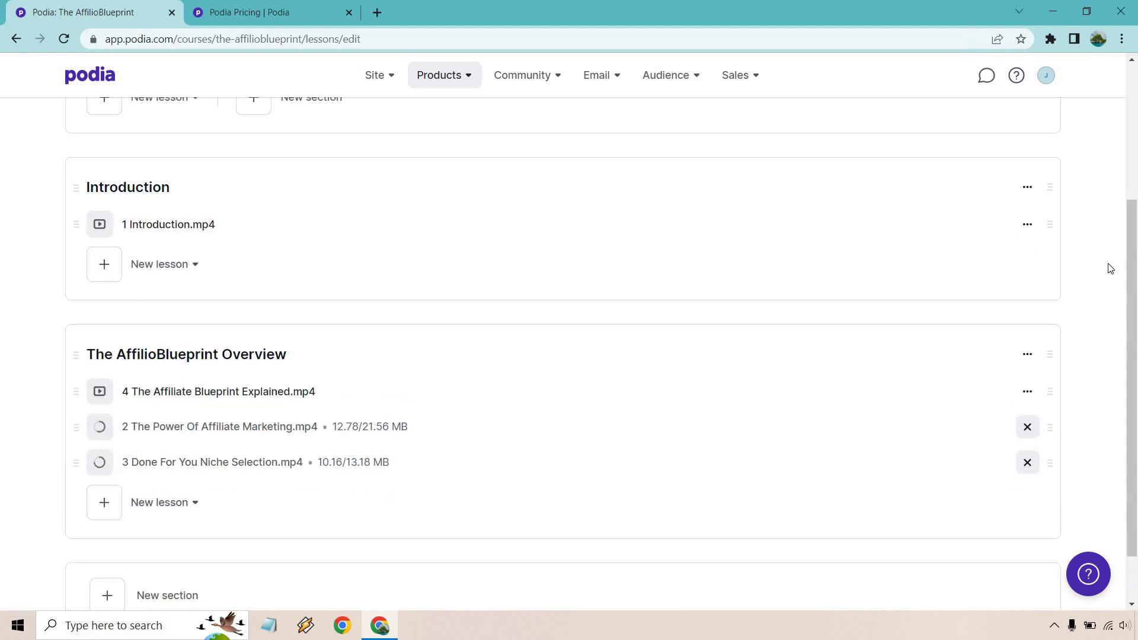
scroll(873, 261, "down", 1)
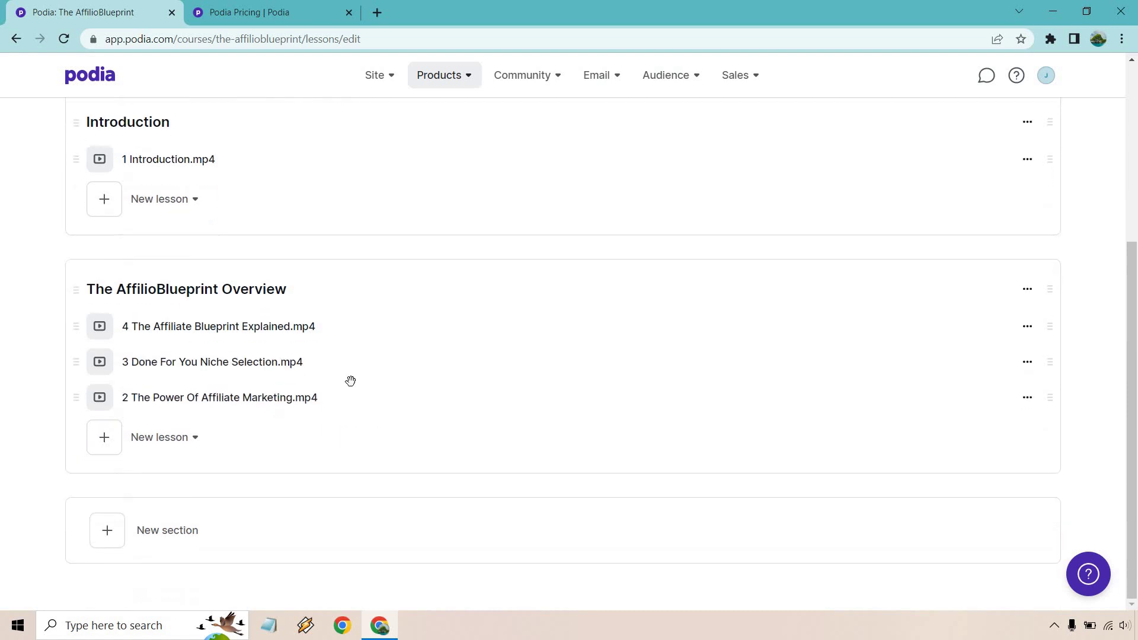
left_click(177, 442)
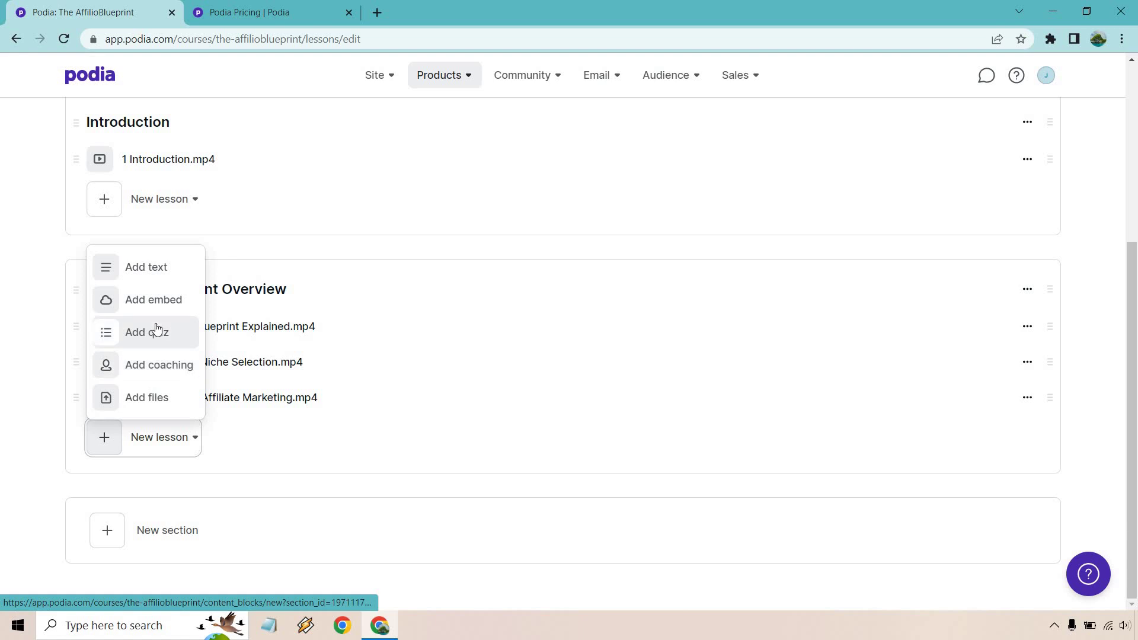
Save a 'Biggest Takeaways' text lesson reading 'All of your text in this box.' in Overview.
left_click(156, 268)
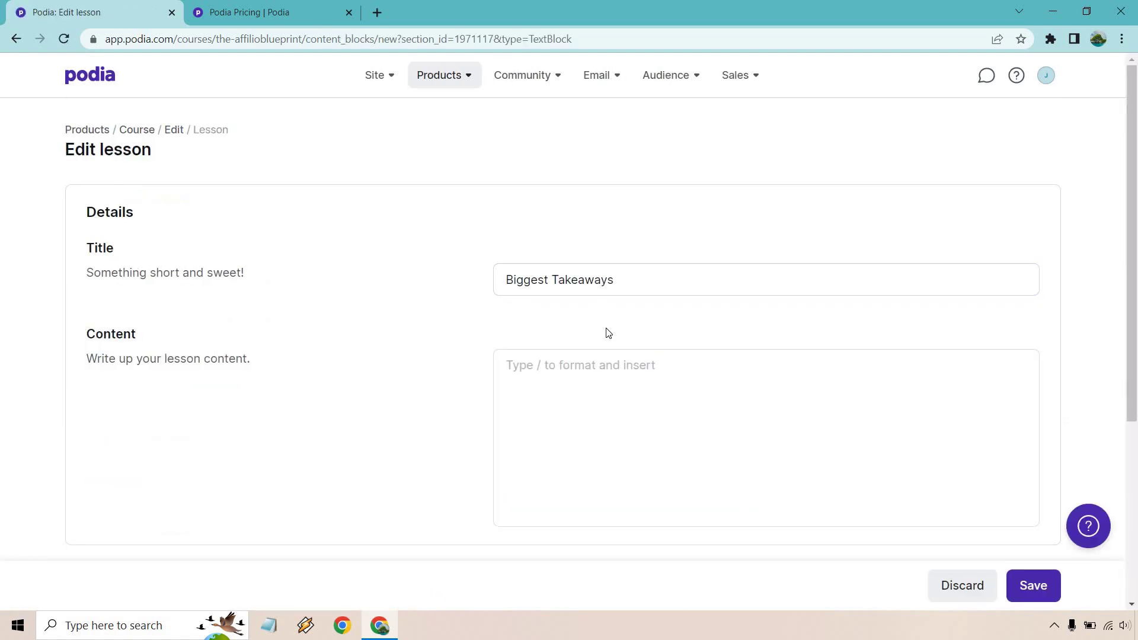
scroll(608, 332, "down", 5)
scroll(627, 300, "up", 4)
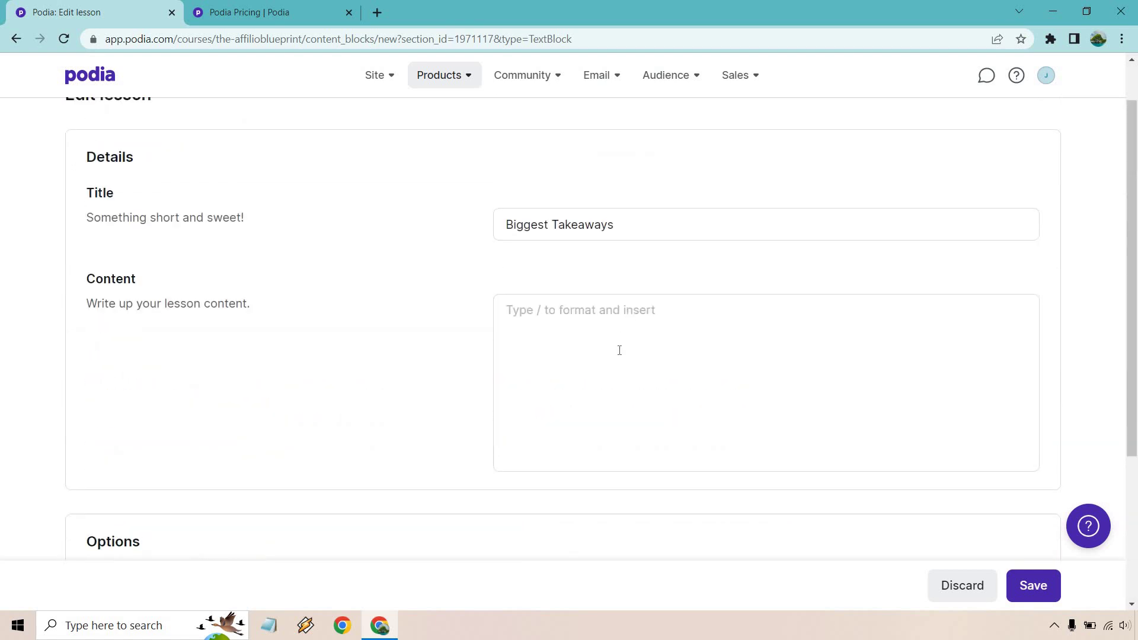
left_click(606, 329)
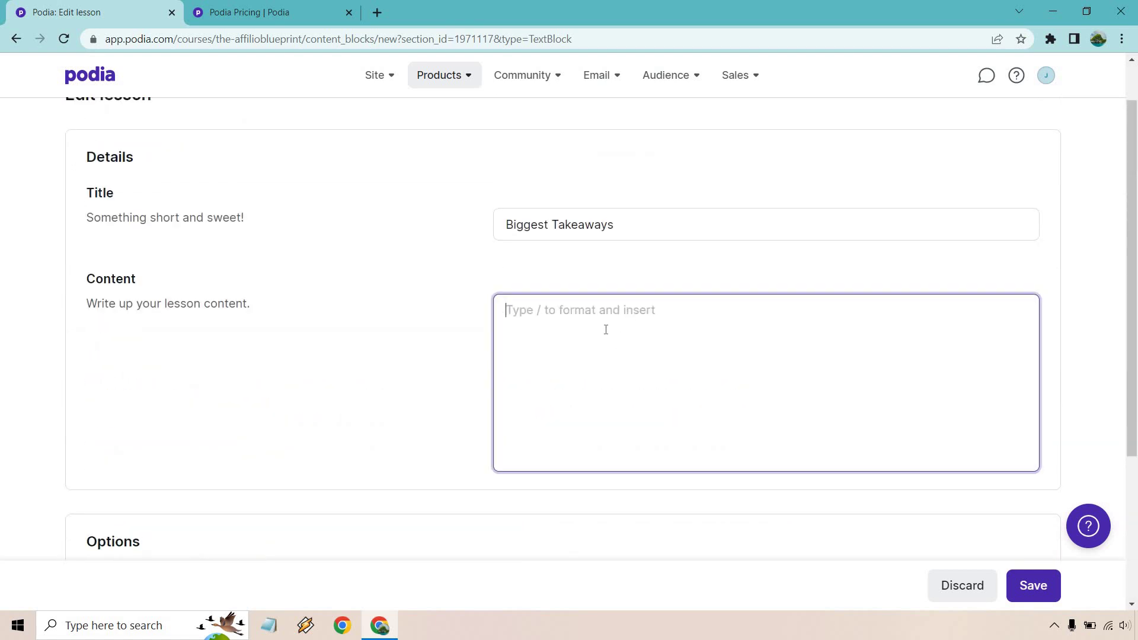
type("All of yout a")
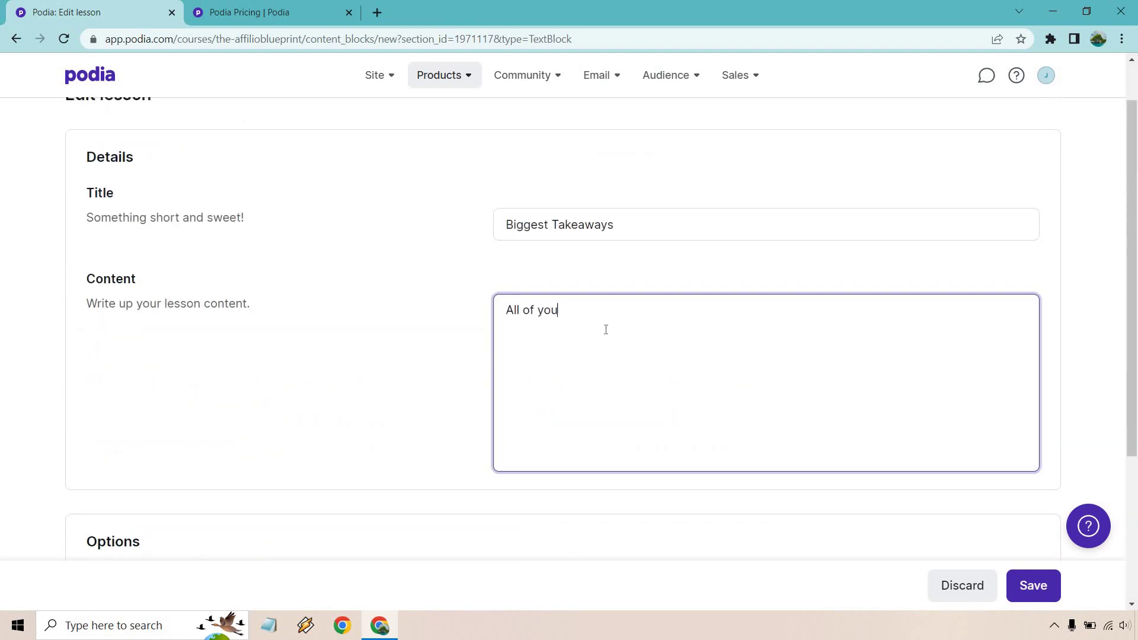
key("BackSpace")
key("BackSpace")
key("BackSpace")
type("r text in this box.")
scroll(639, 303, "down", 4)
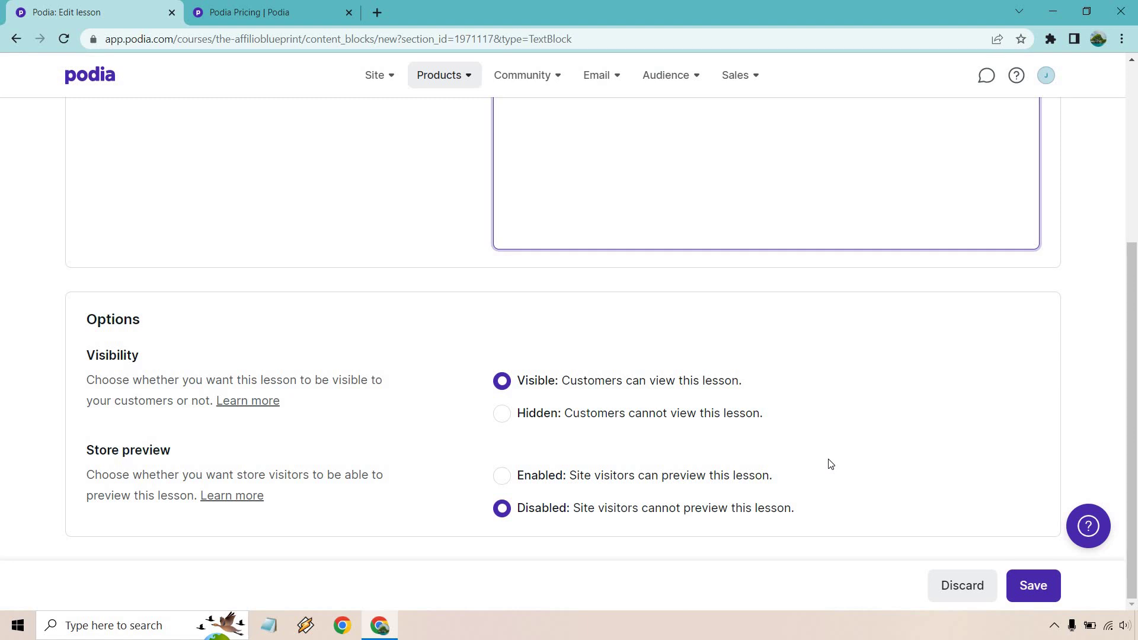
left_click(1032, 586)
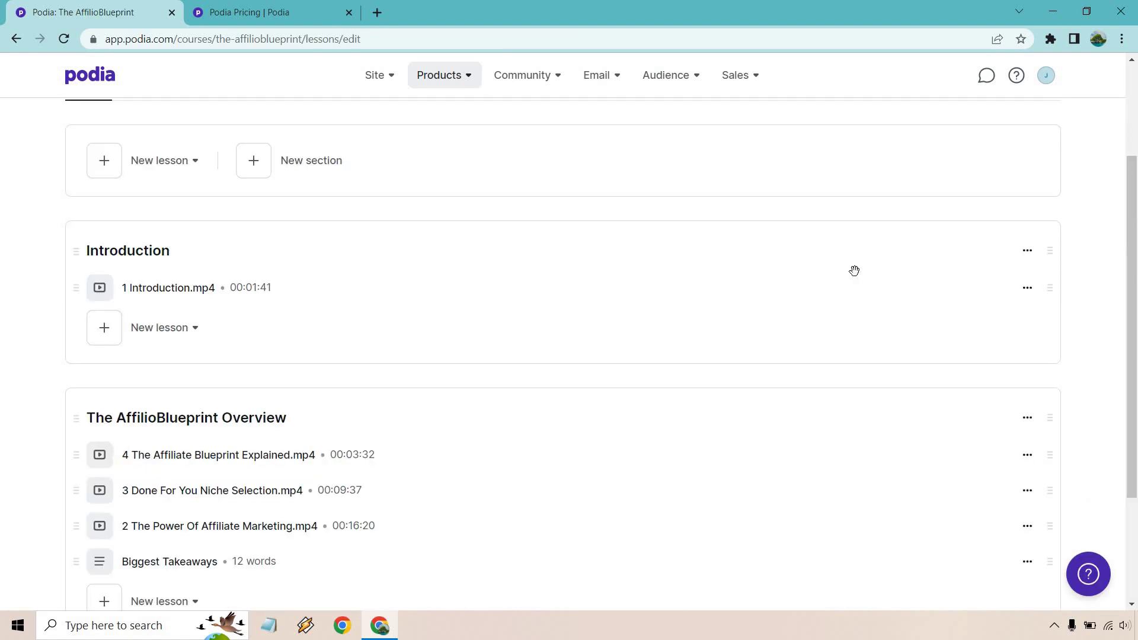
Preview the Introduction lesson in a new browser tab.
scroll(854, 269, "down", 1)
left_click(1023, 219)
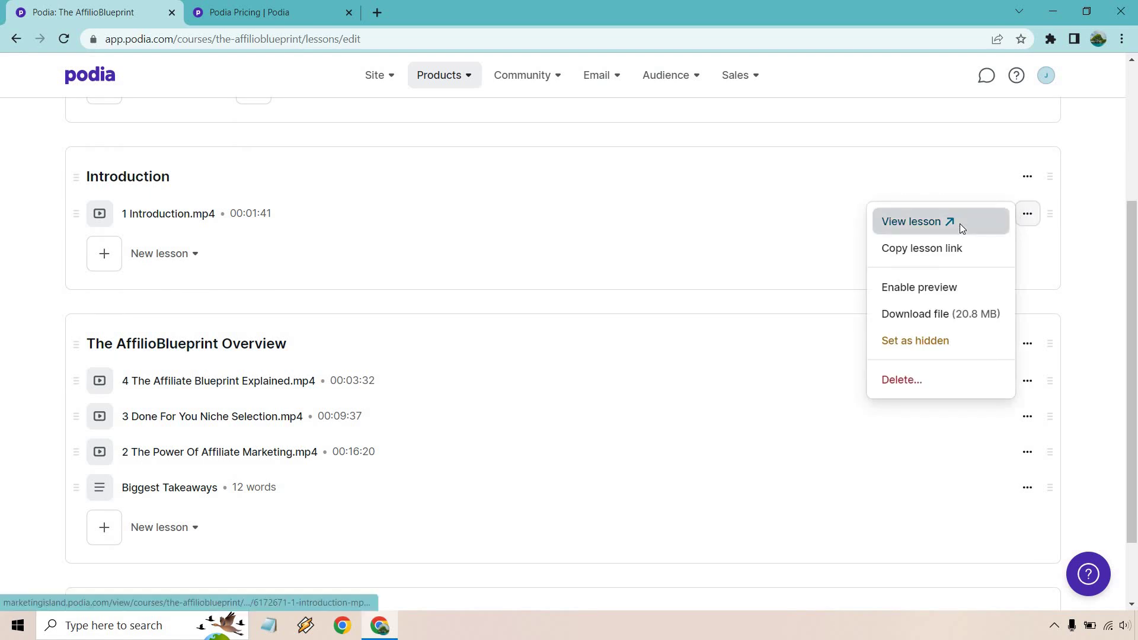
left_click(958, 222)
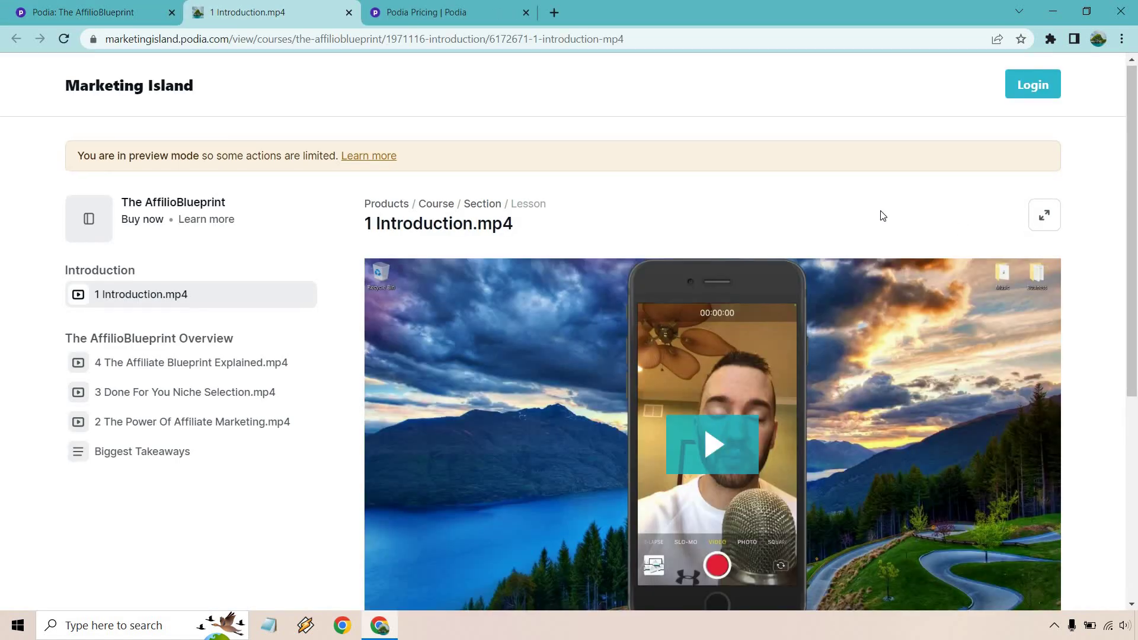
scroll(881, 213, "down", 2)
scroll(880, 215, "up", 1)
scroll(878, 236, "down", 1)
Play and pause the lesson video, then return to the course lessons editor.
left_click(720, 293)
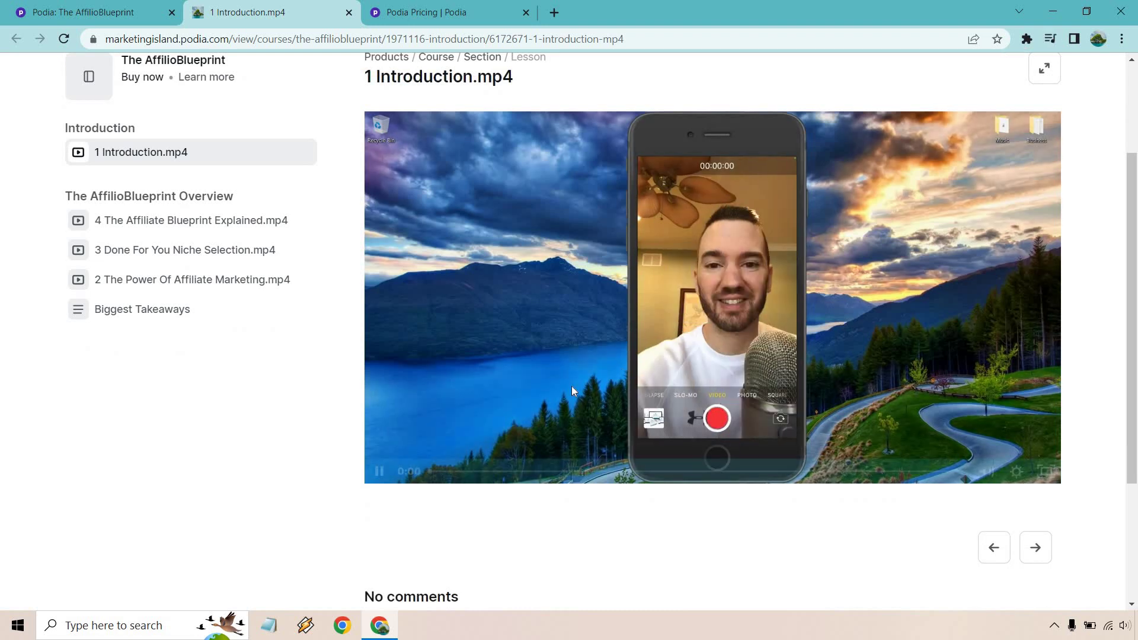
left_click(380, 471)
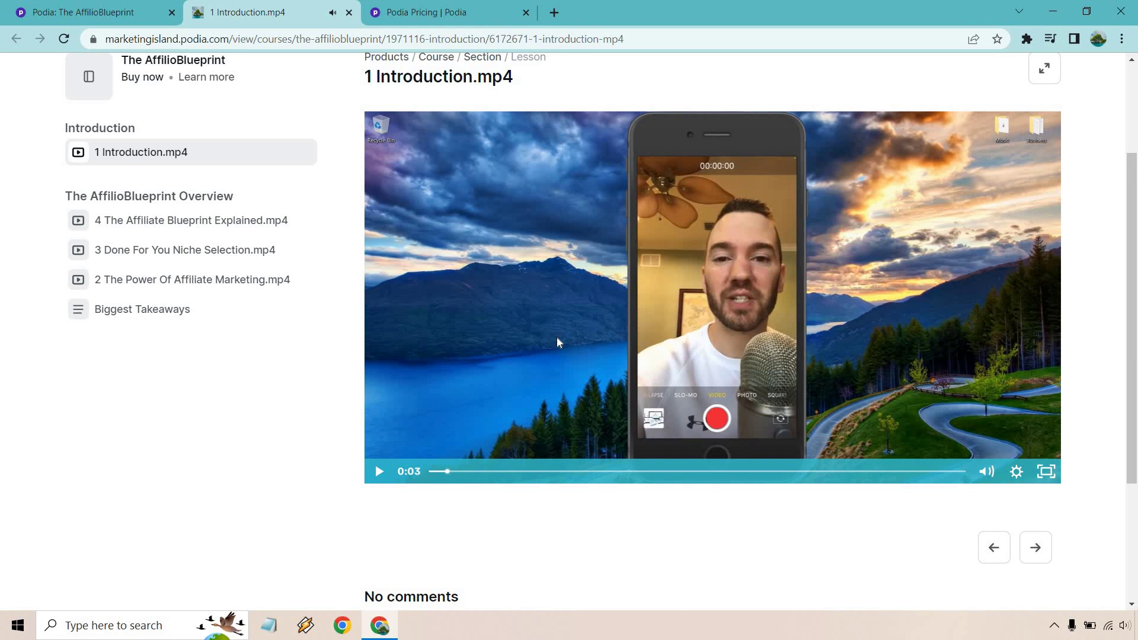
scroll(557, 335, "down", 3)
scroll(622, 436, "up", 5)
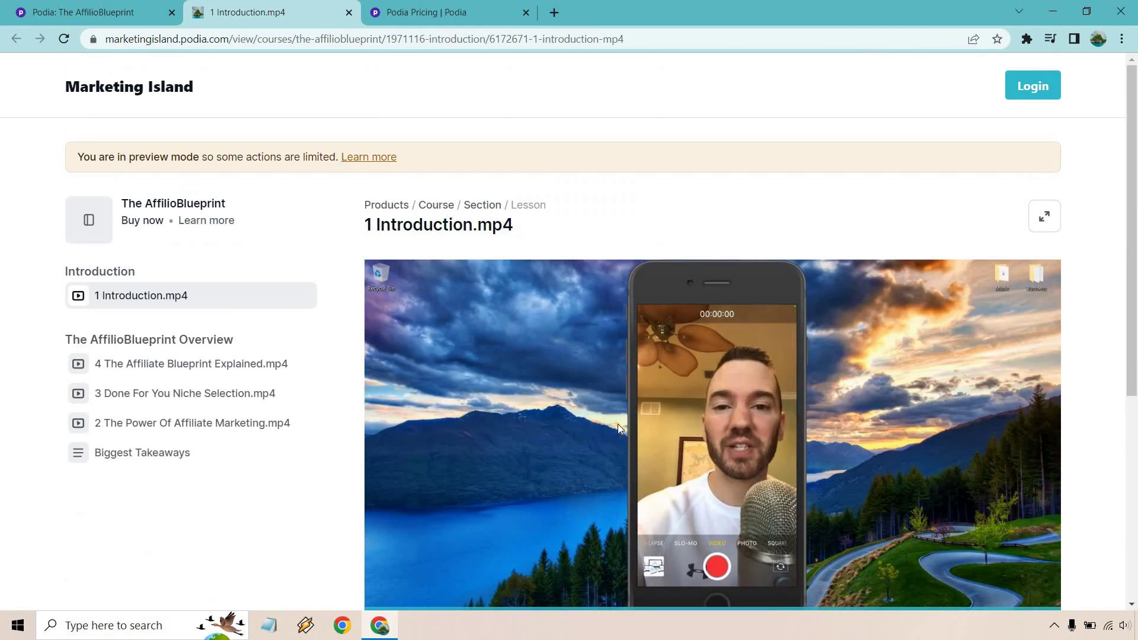
scroll(545, 383, "down", 1)
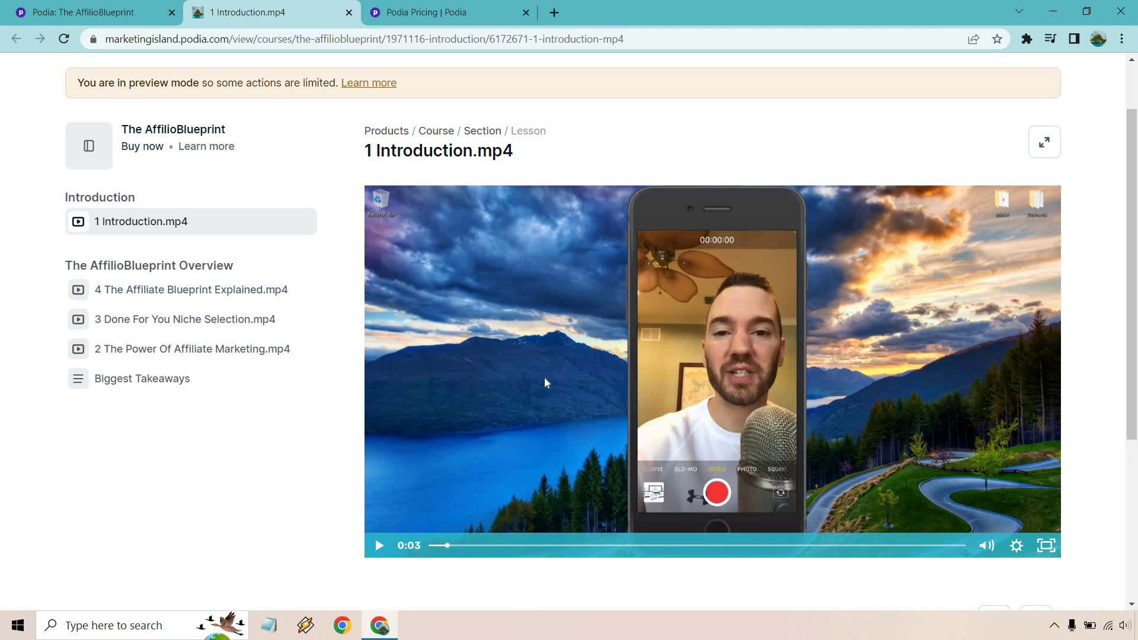
scroll(545, 382, "up", 1)
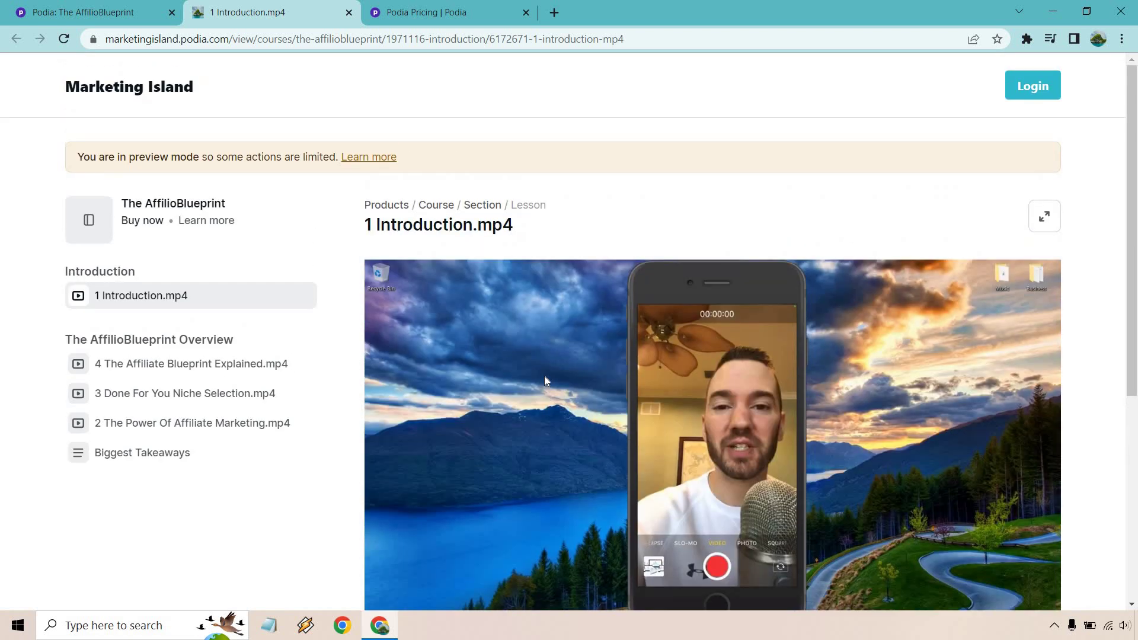
left_click(94, 8)
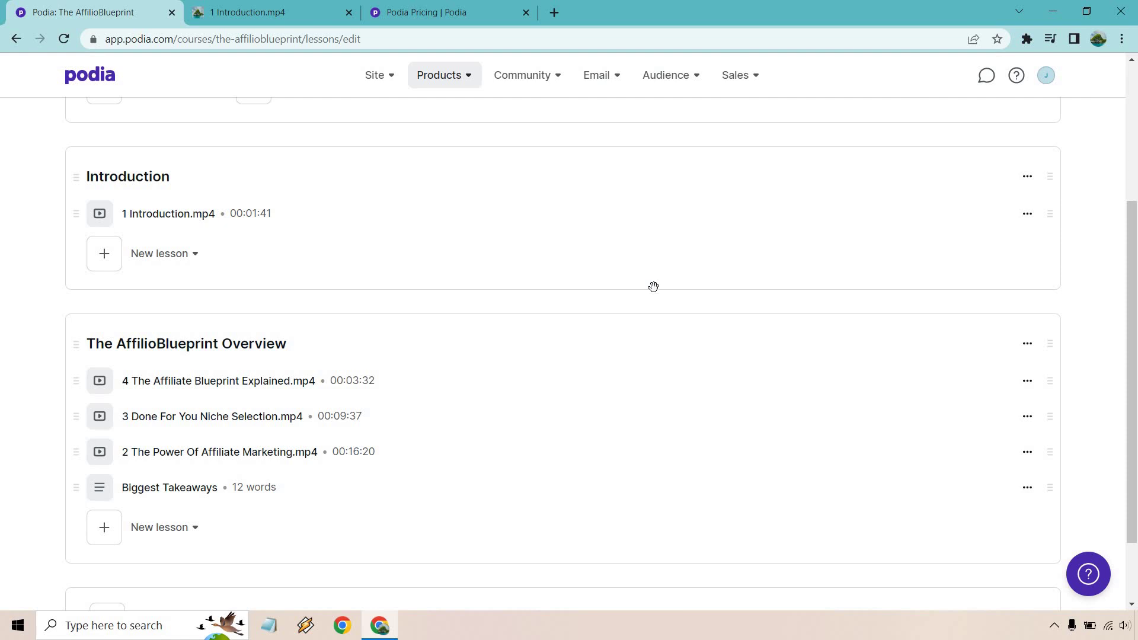
scroll(676, 340, "up", 4)
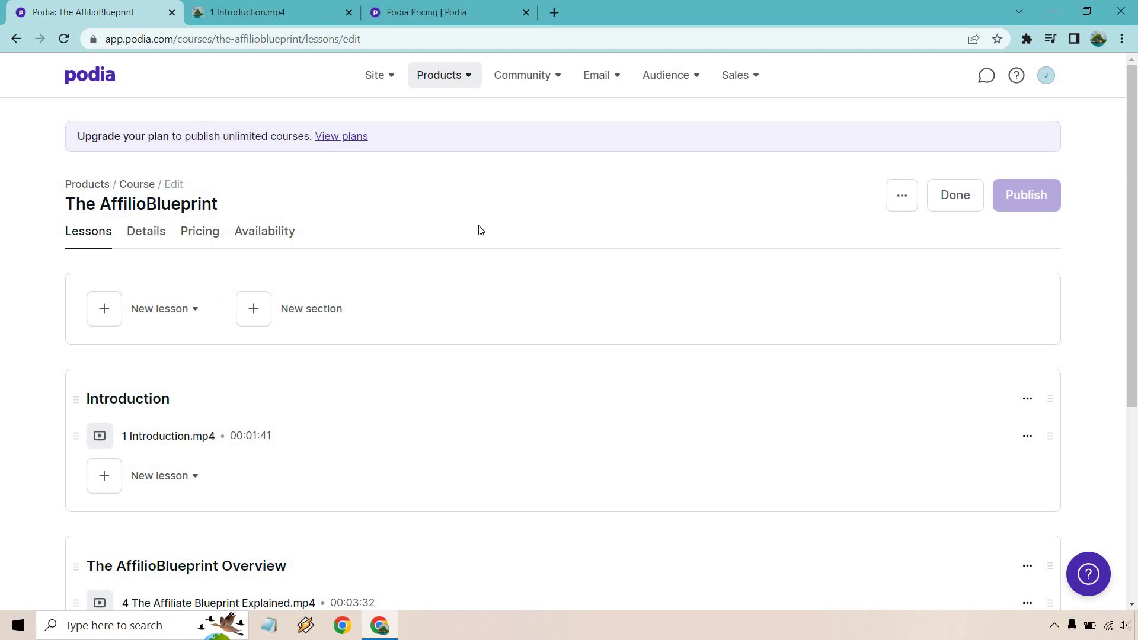
Go to the community Home and view All topics, which lists only General.
left_click(529, 83)
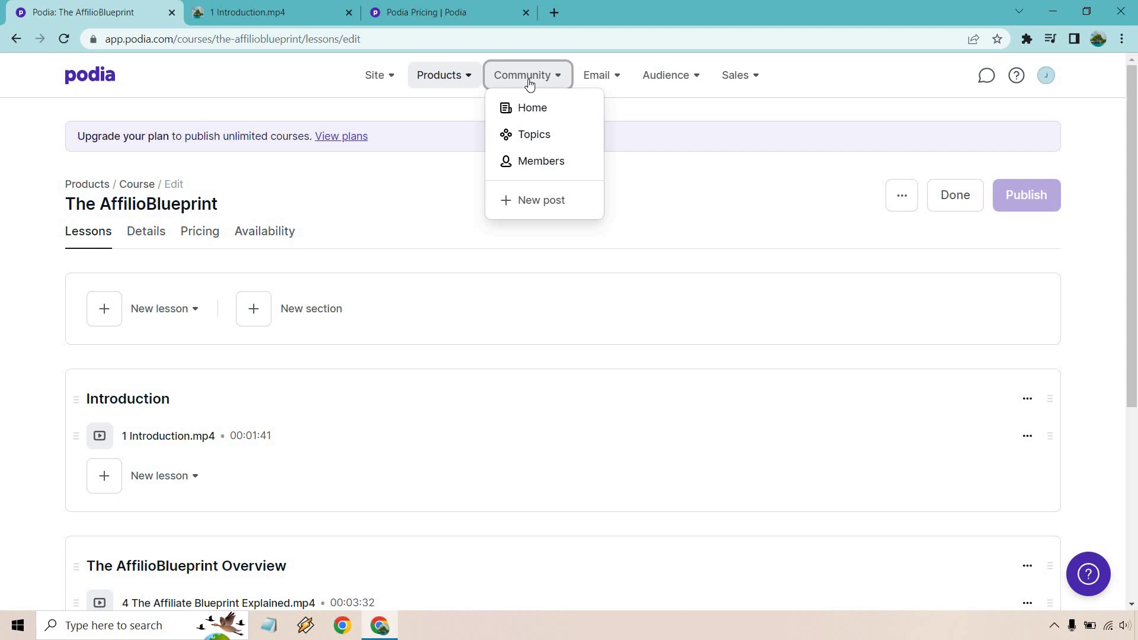
left_click(532, 111)
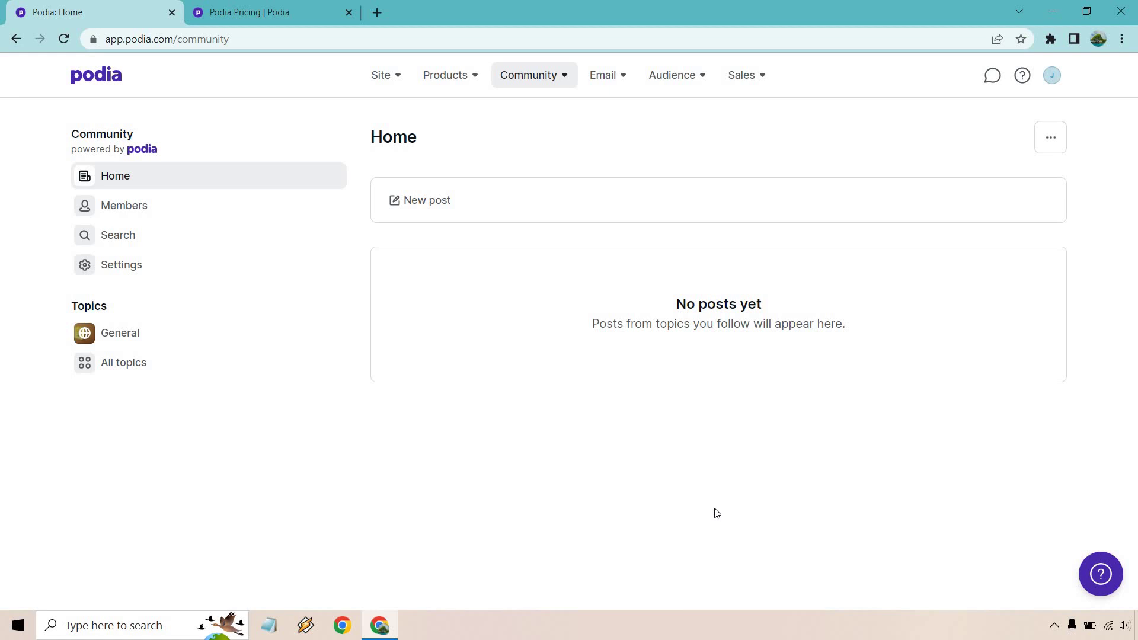
left_click(140, 368)
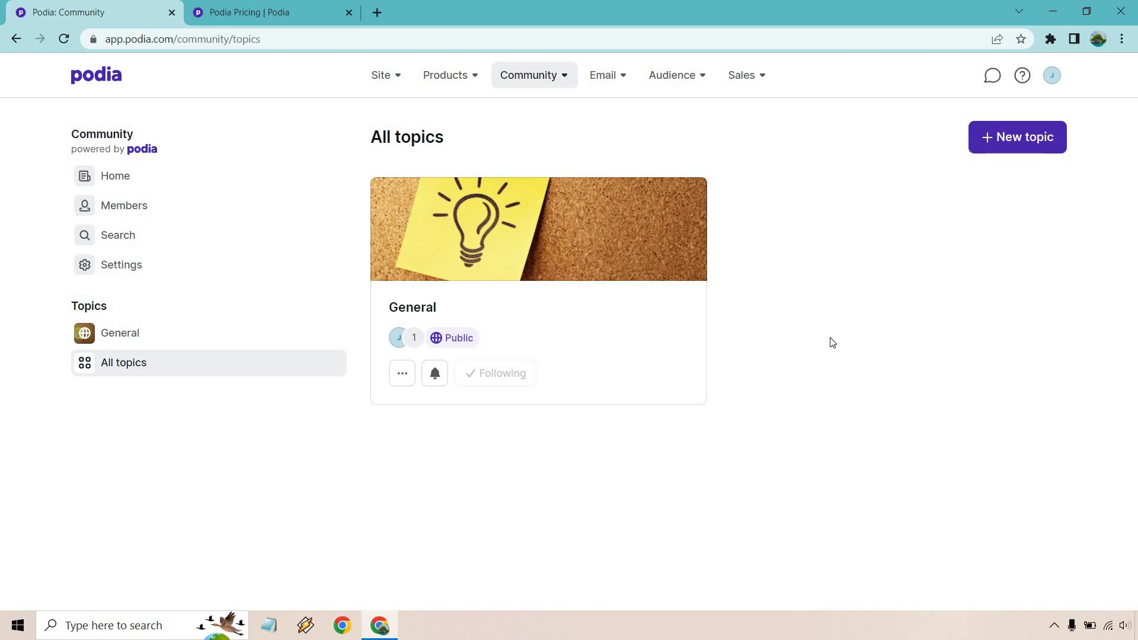
Create the open 'YouTube' topic, "Let's talk about YouTube", with an Unsplash YouTube phone banner.
left_click(999, 137)
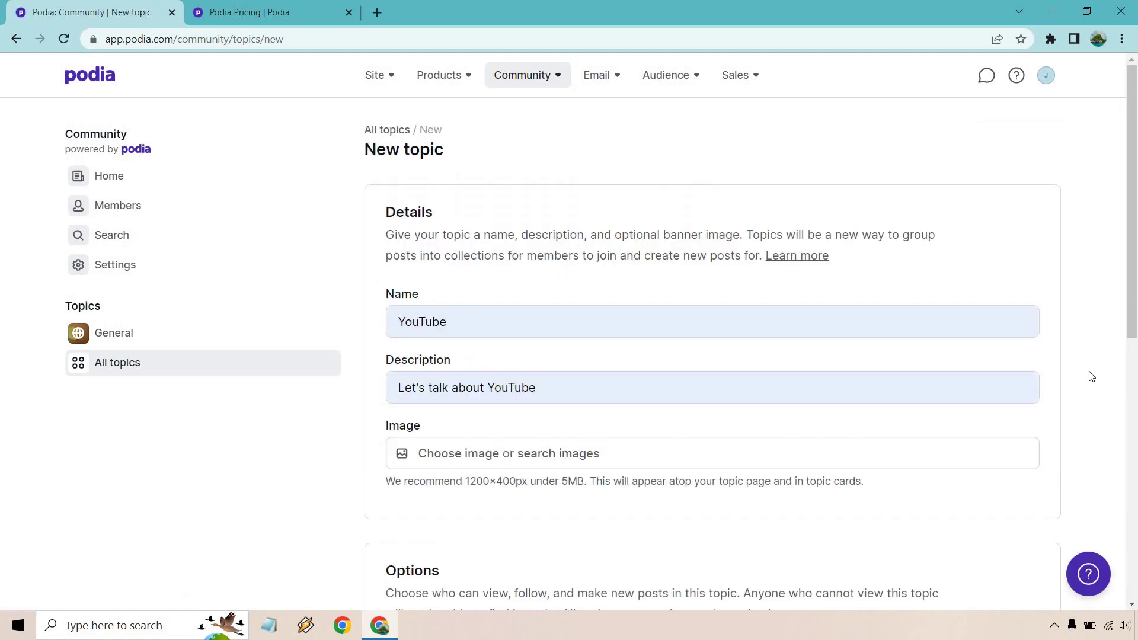
scroll(1072, 314, "down", 2)
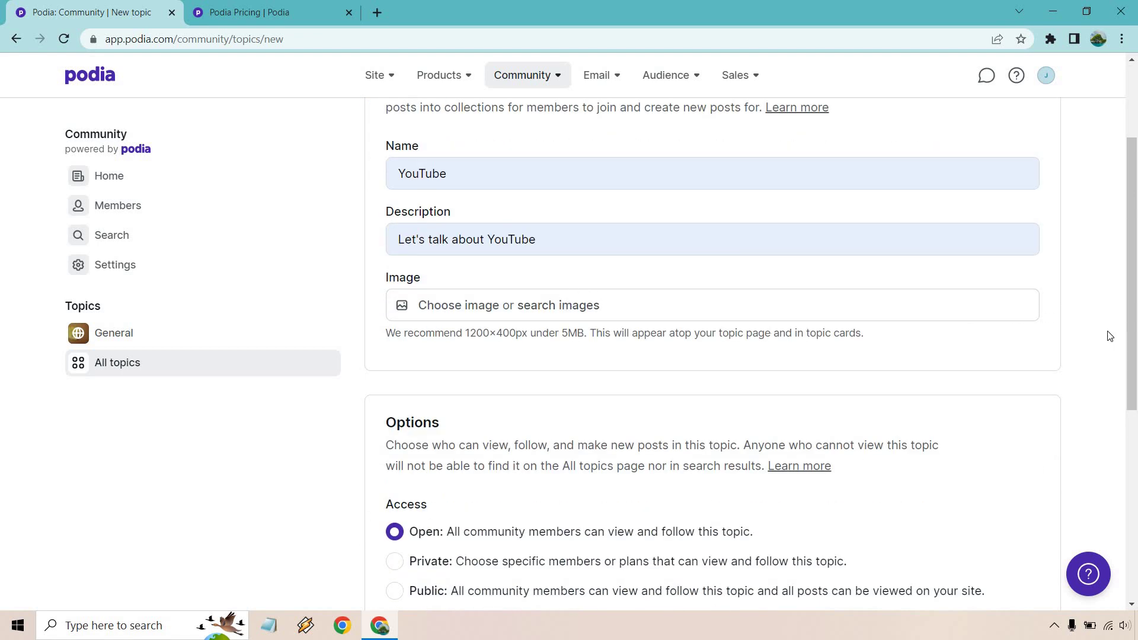
left_click(521, 305)
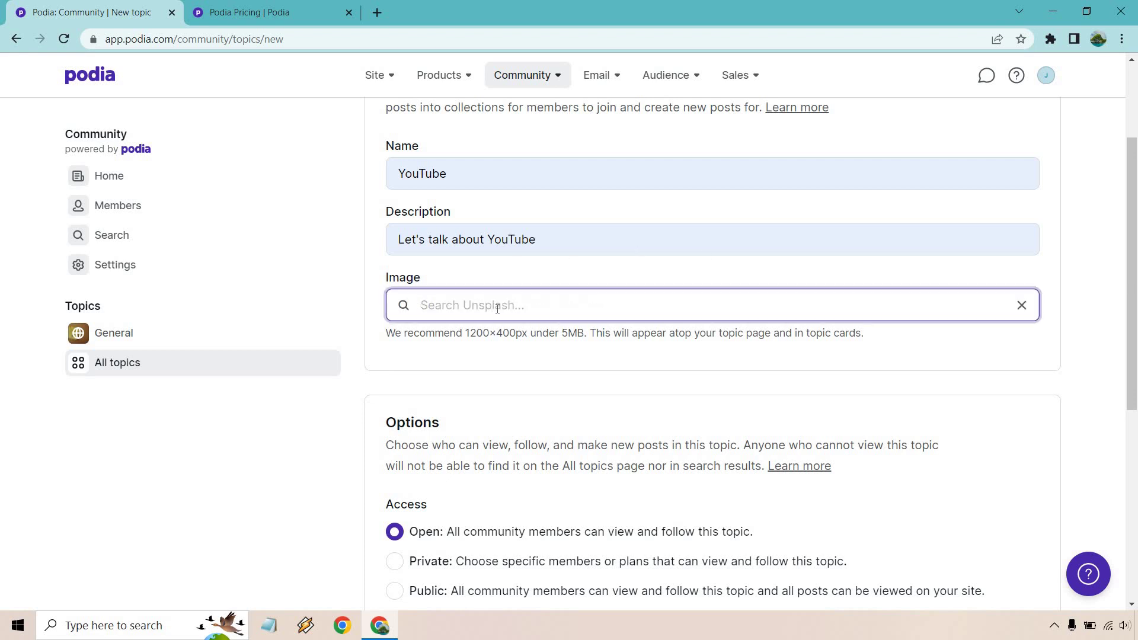
type("youtube")
scroll(812, 376, "down", 3)
scroll(860, 382, "down", 2)
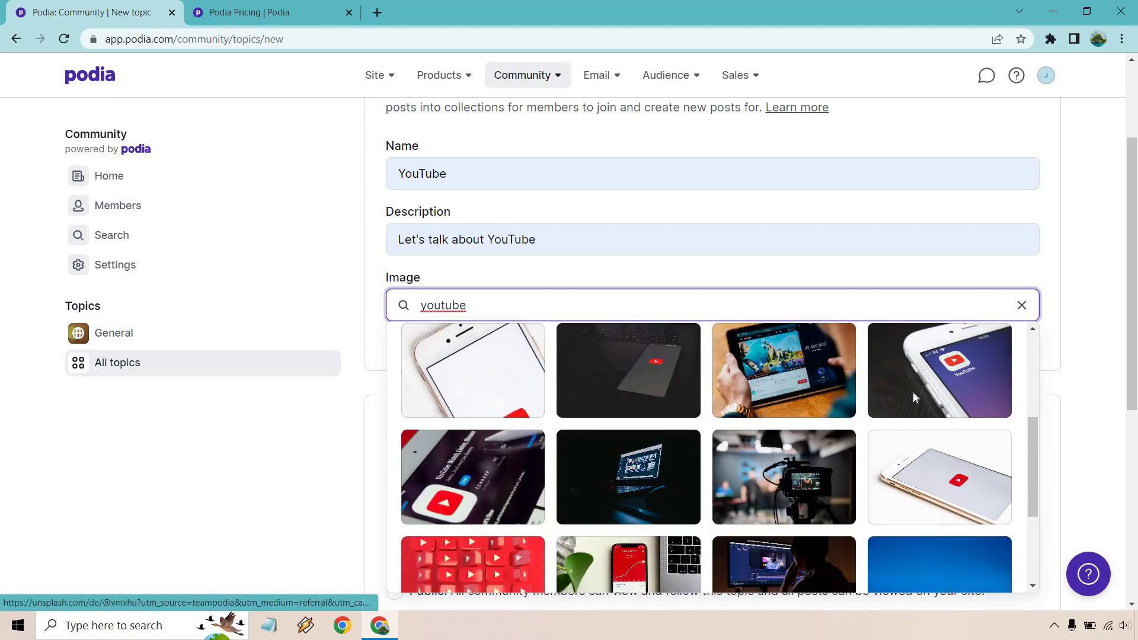
left_click(939, 376)
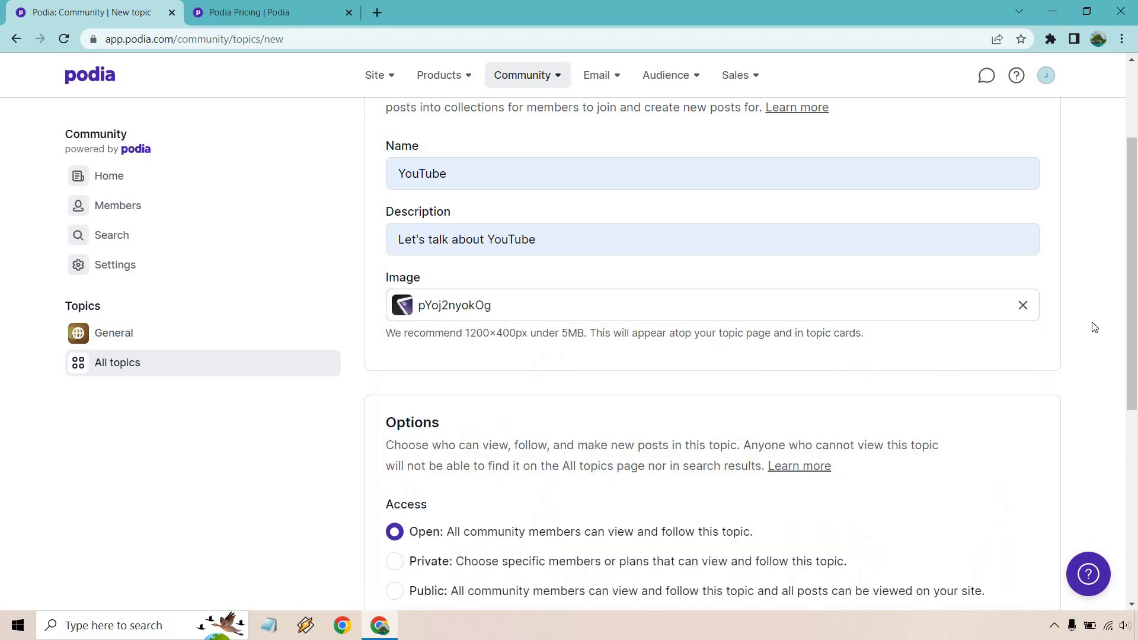
scroll(921, 404, "down", 3)
scroll(533, 344, "down", 1)
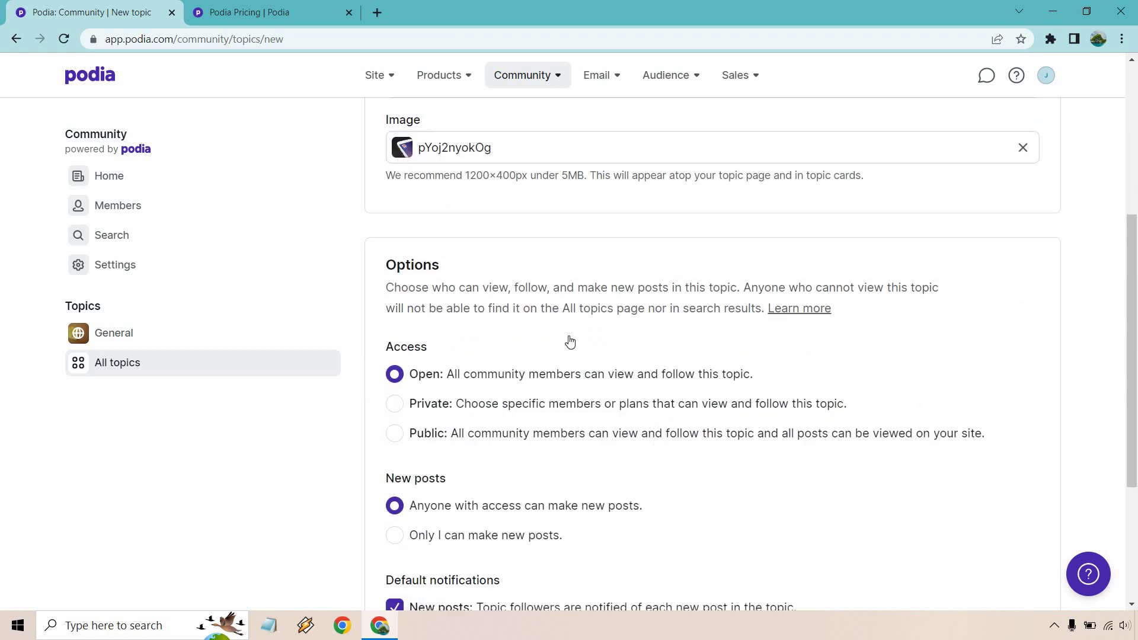
scroll(687, 356, "down", 3)
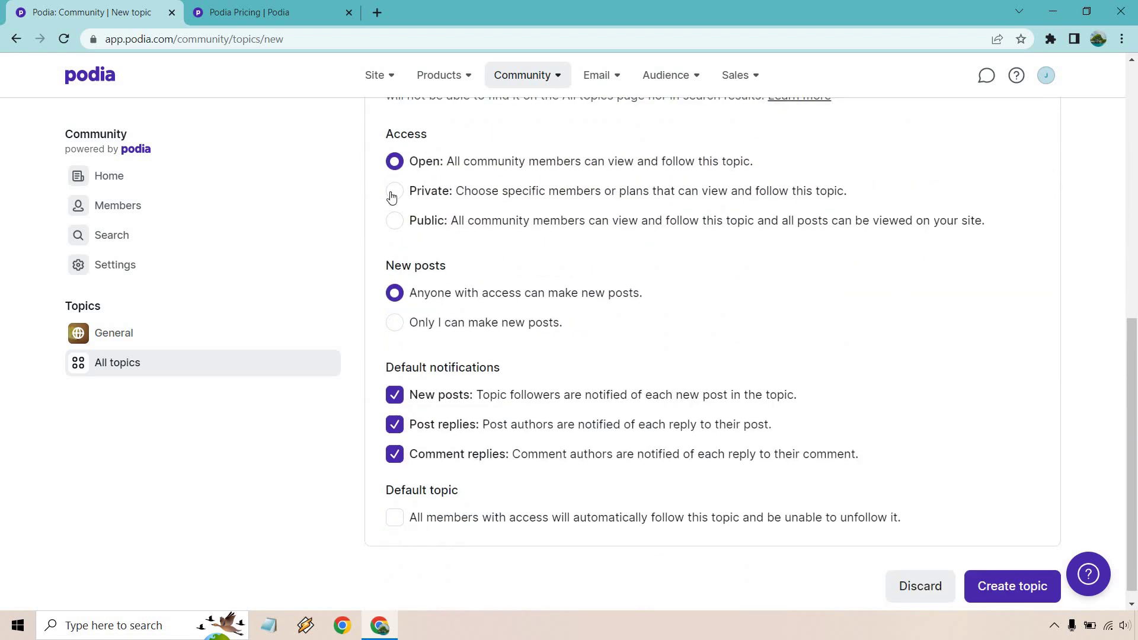
left_click(1014, 587)
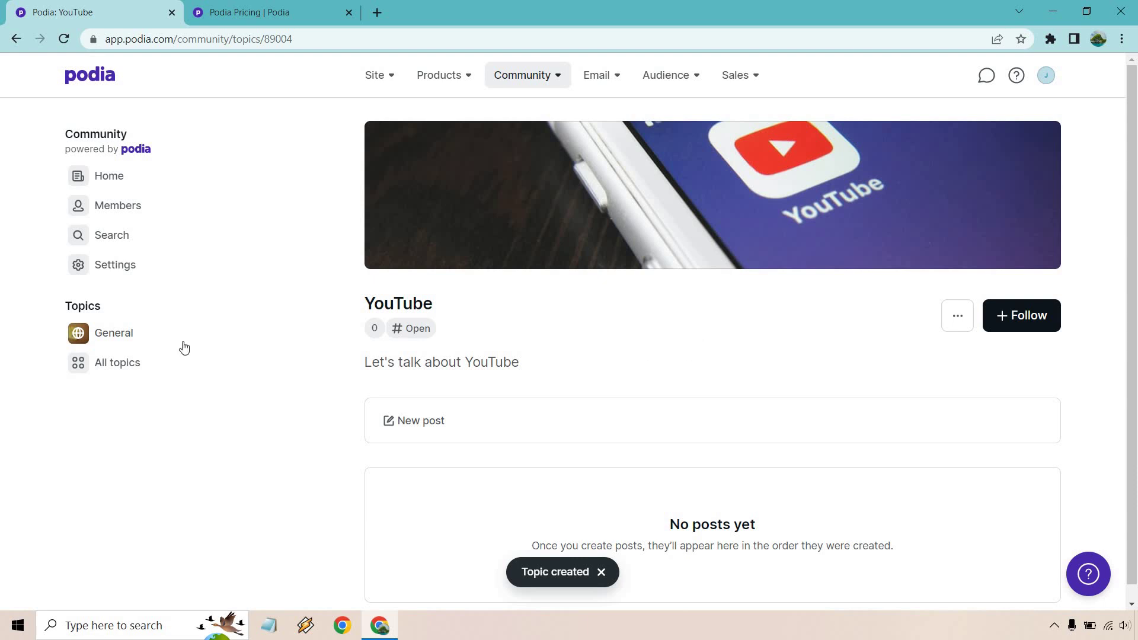
Confirm All topics lists General and YouTube, then return to community Home.
left_click(143, 365)
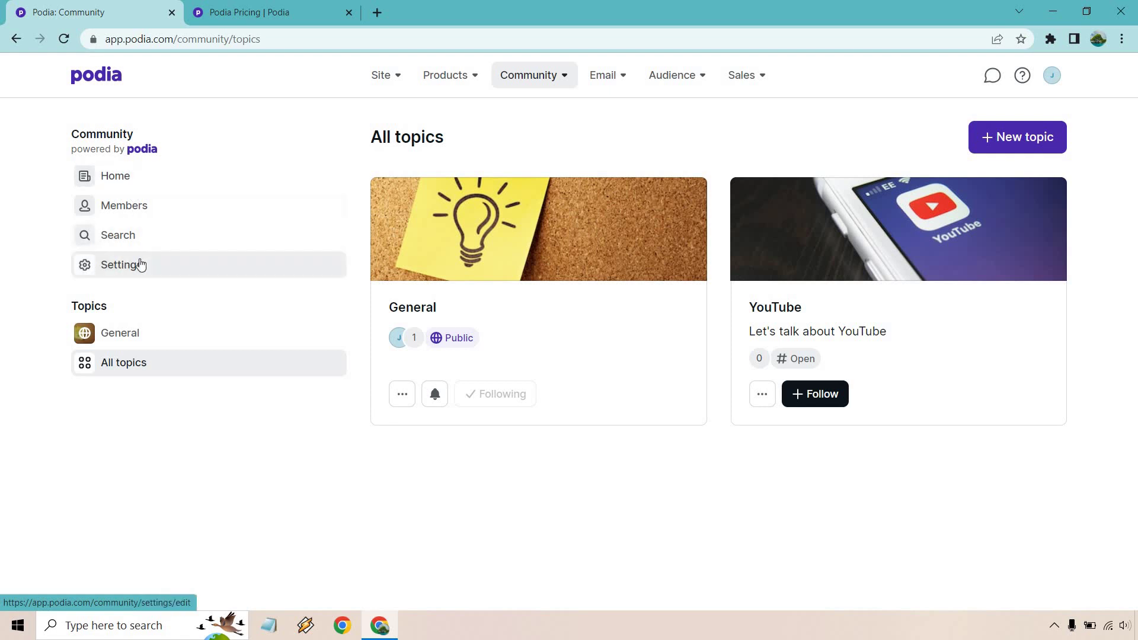
left_click(123, 184)
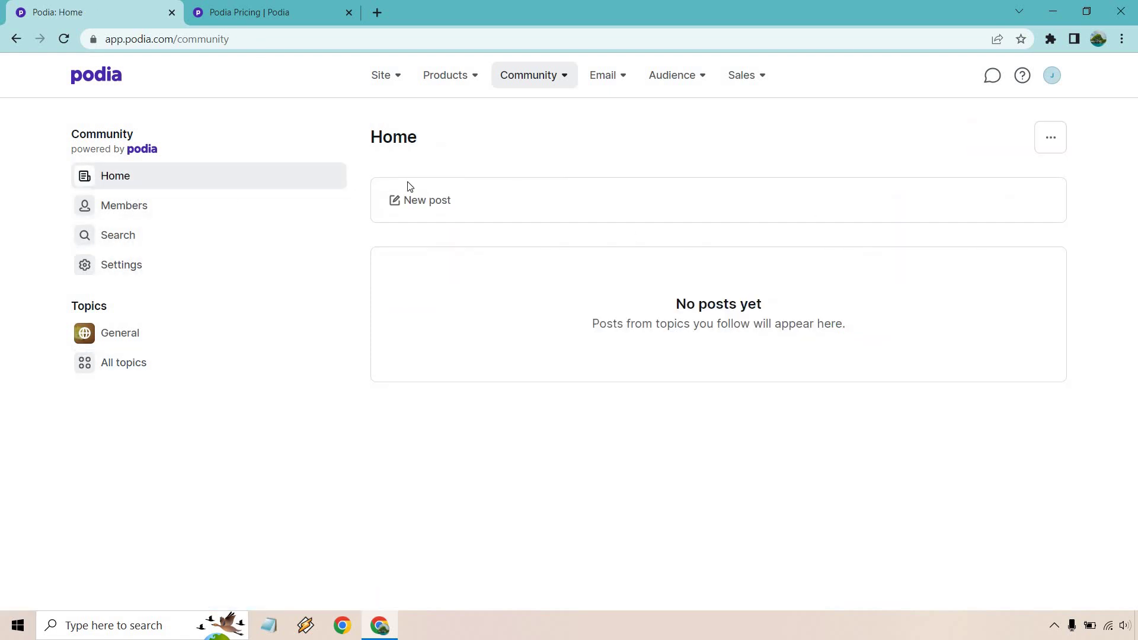
Publish the post 'YouTube suggestions?' with its prepared body under the YouTube topic.
left_click(421, 199)
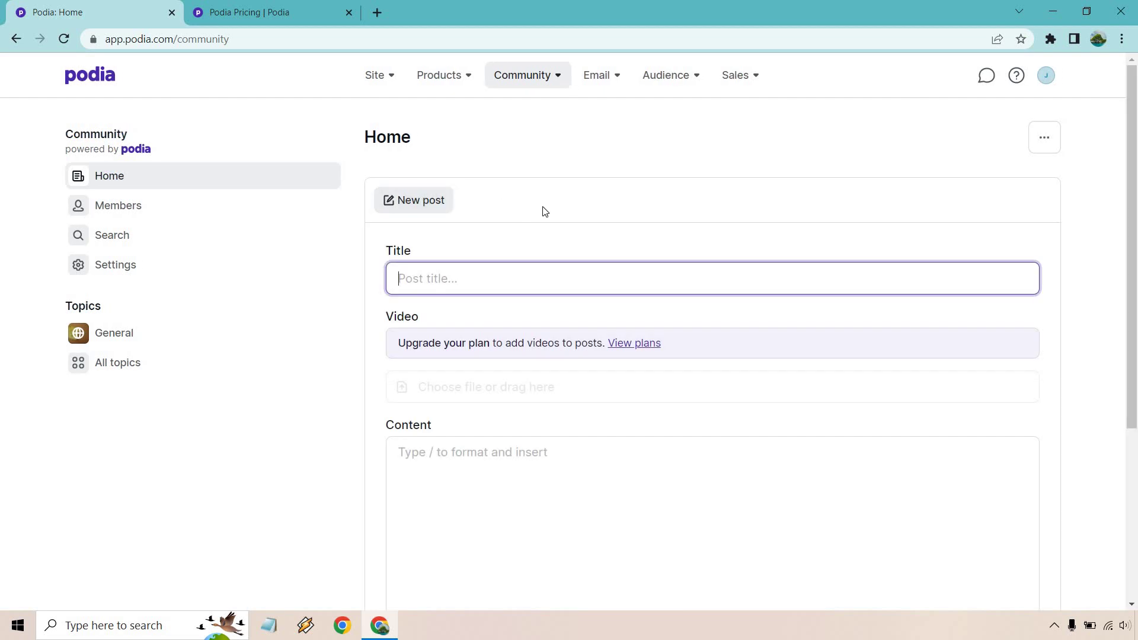
type("YouTube suggestions?")
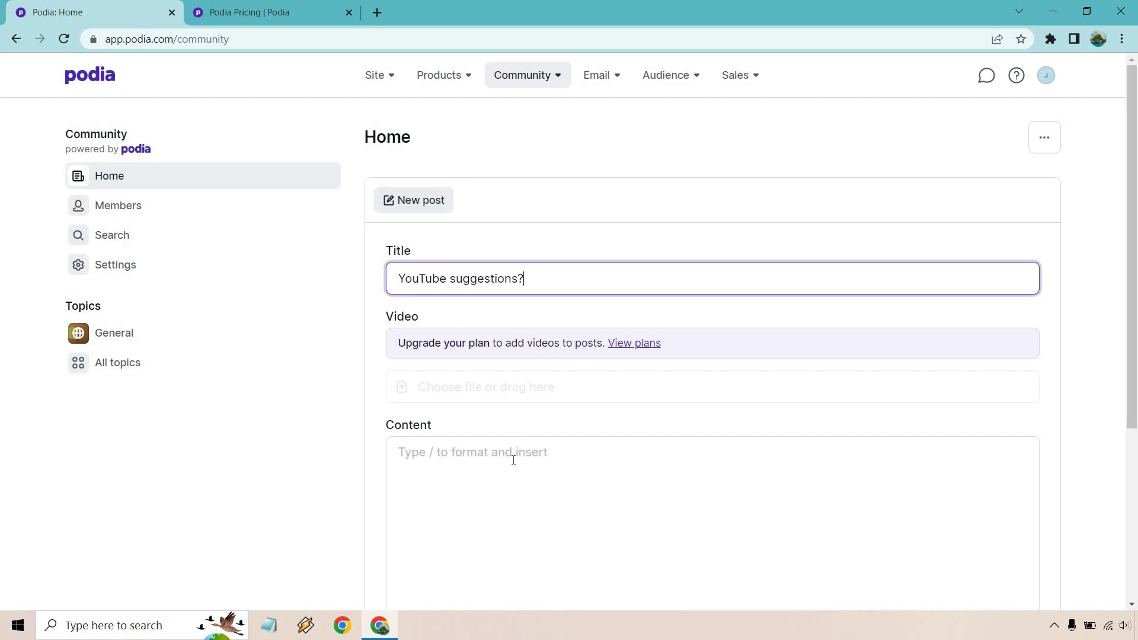
left_click(513, 460)
type("Do you have any suggestions for a new YouTube channel?")
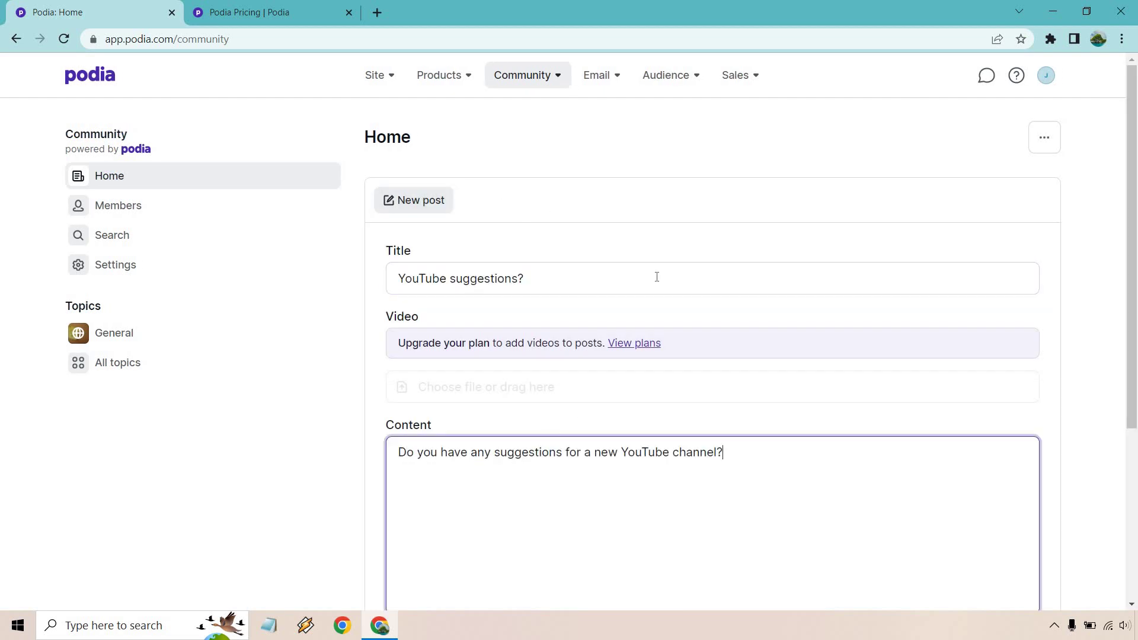
scroll(656, 277, "down", 5)
left_click(457, 391)
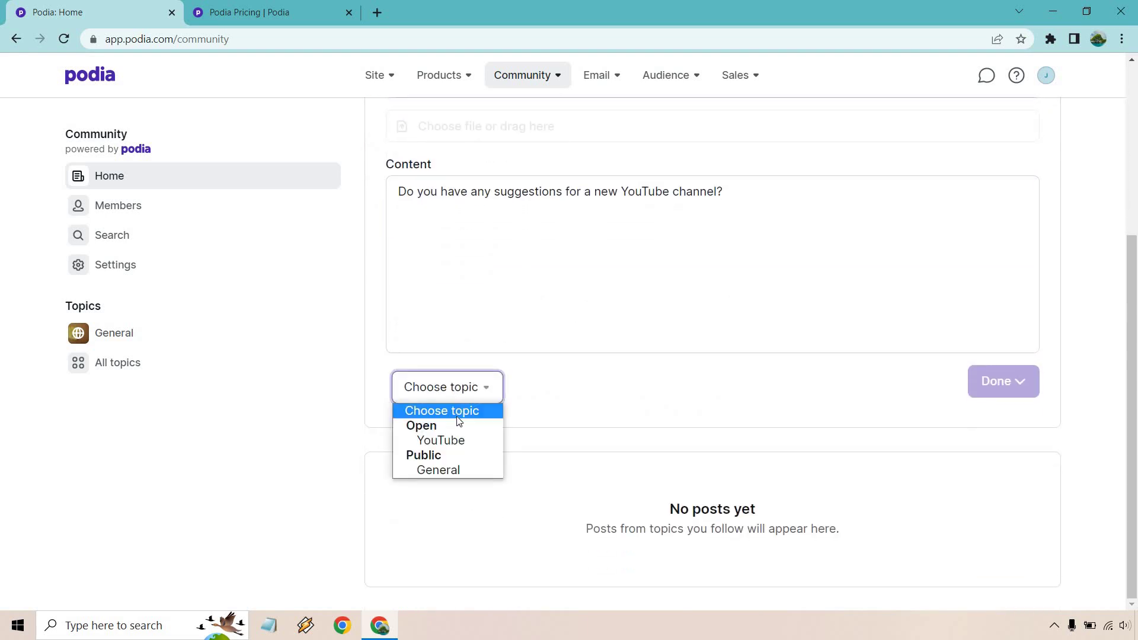
left_click(456, 439)
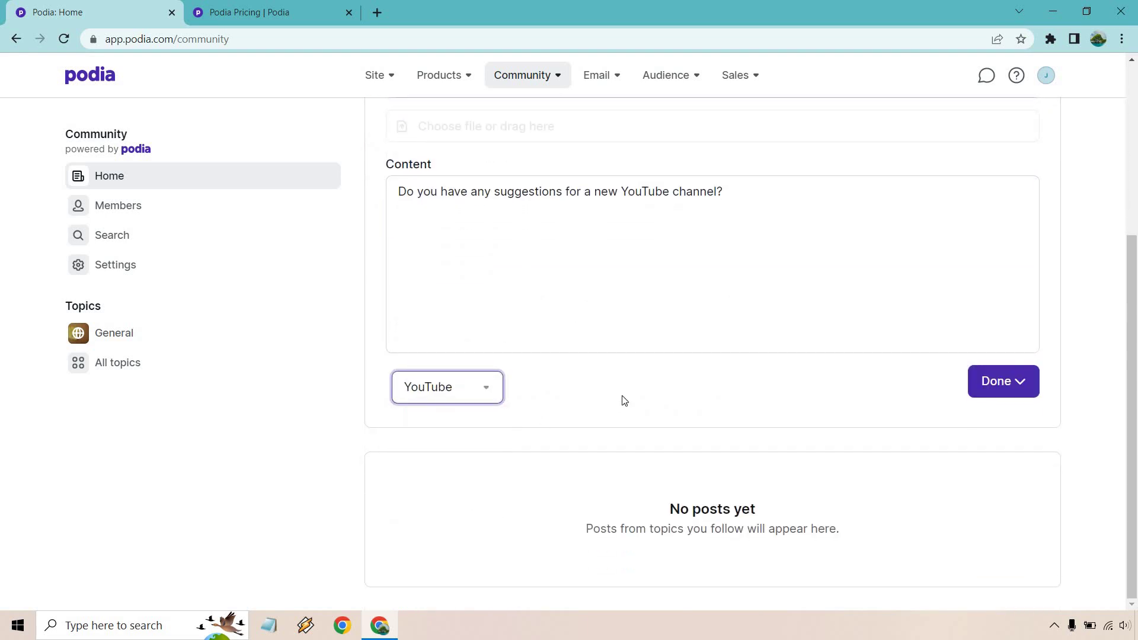
left_click(1012, 385)
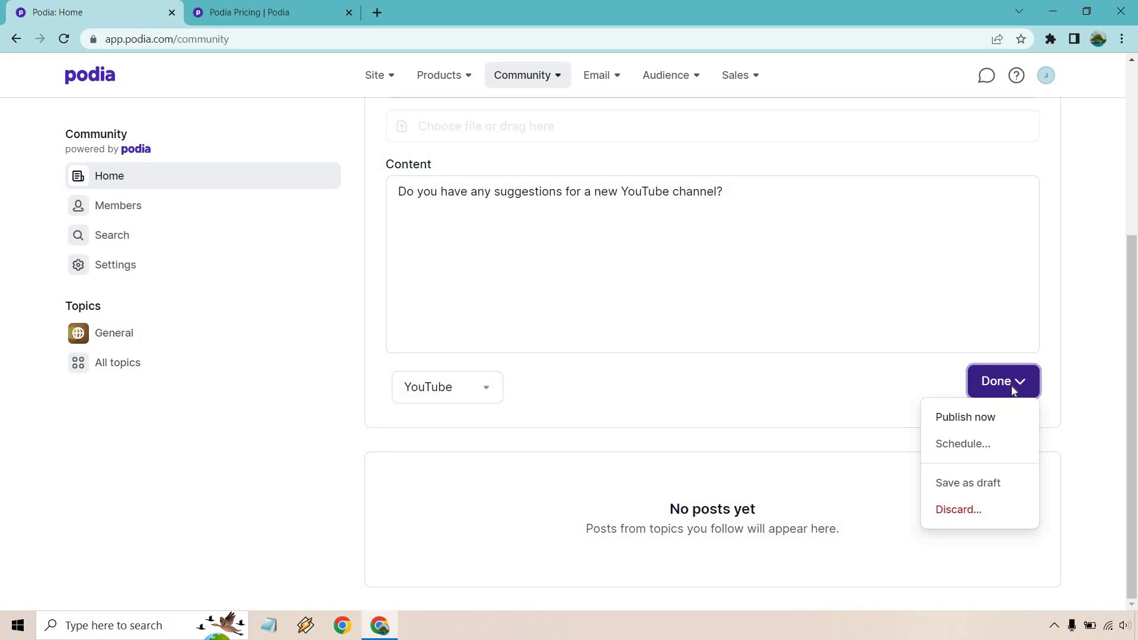
left_click(995, 417)
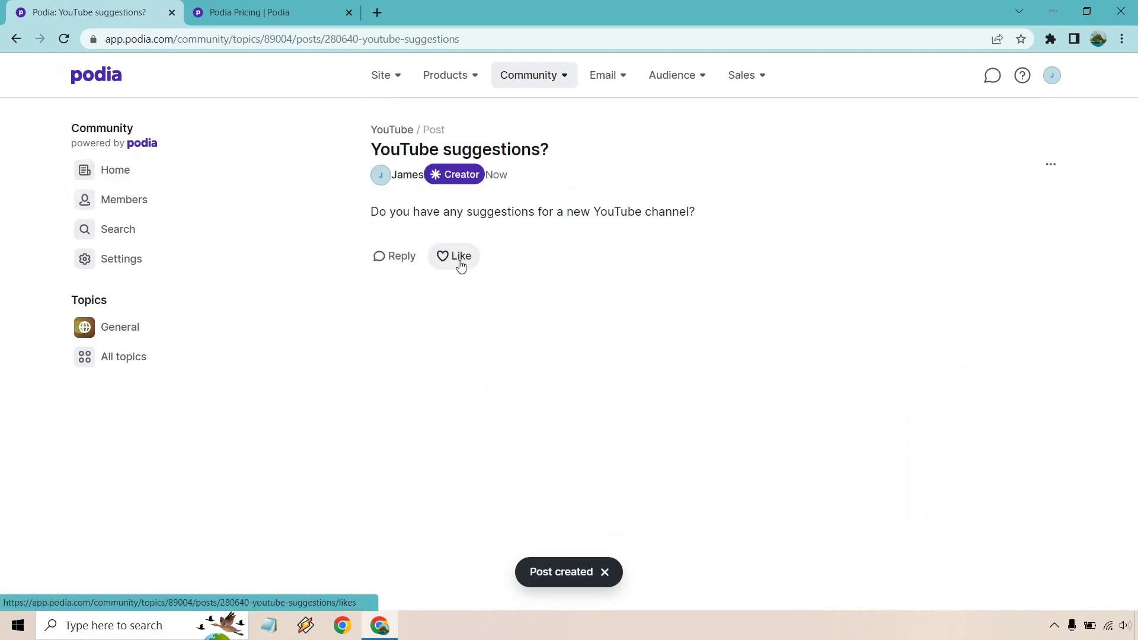
Like the post and reply to it with 'I do!'.
left_click(460, 259)
left_click(390, 267)
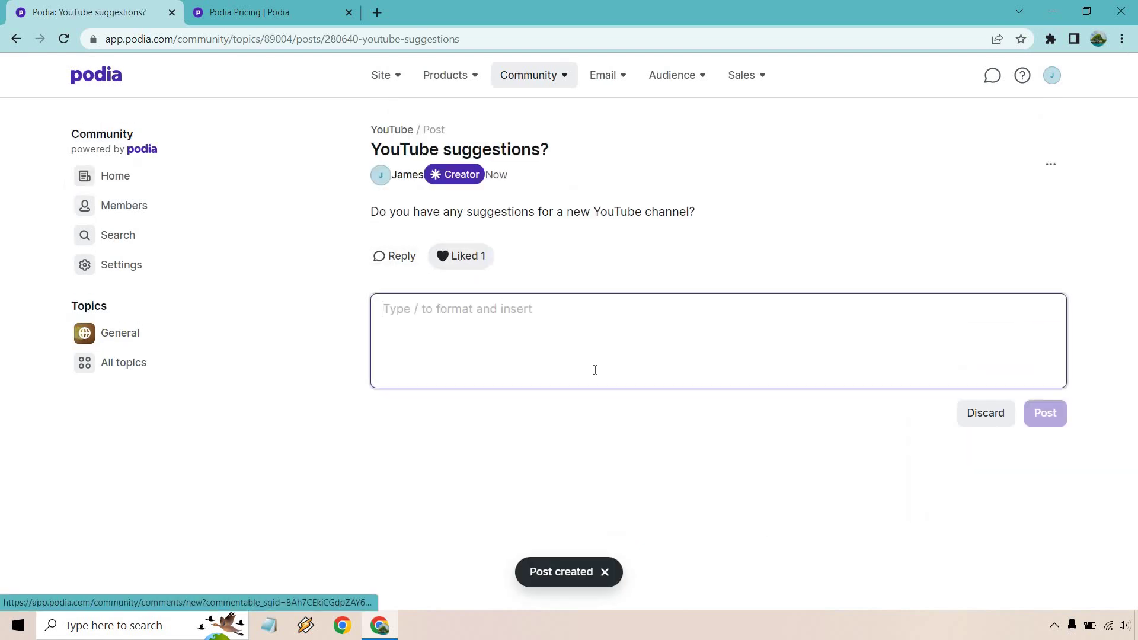
type("I do!")
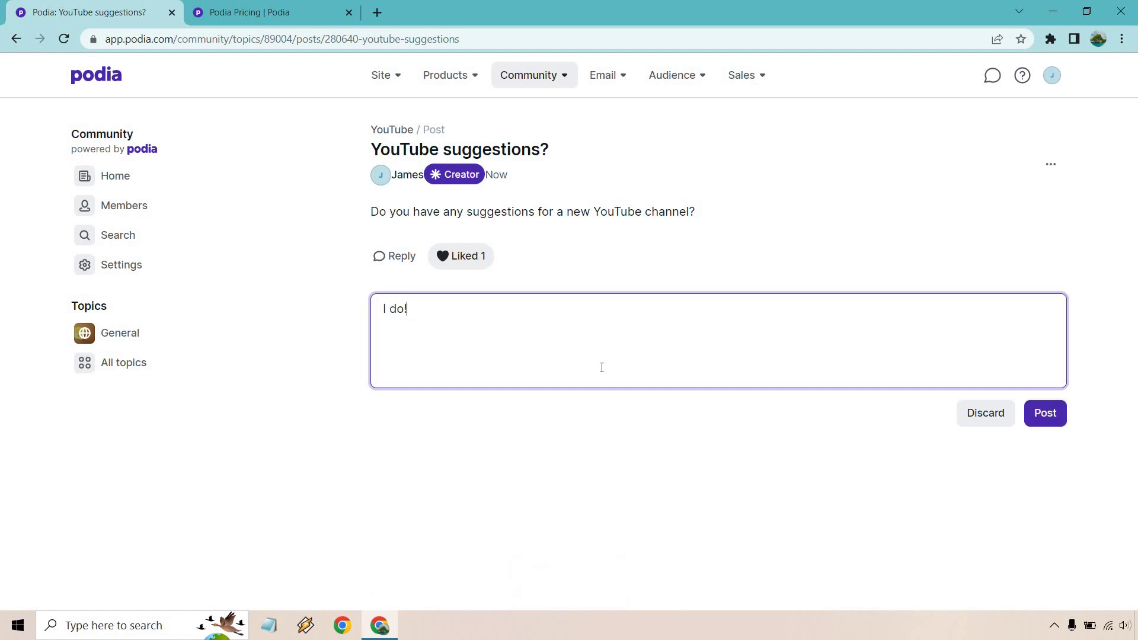
left_click(1060, 415)
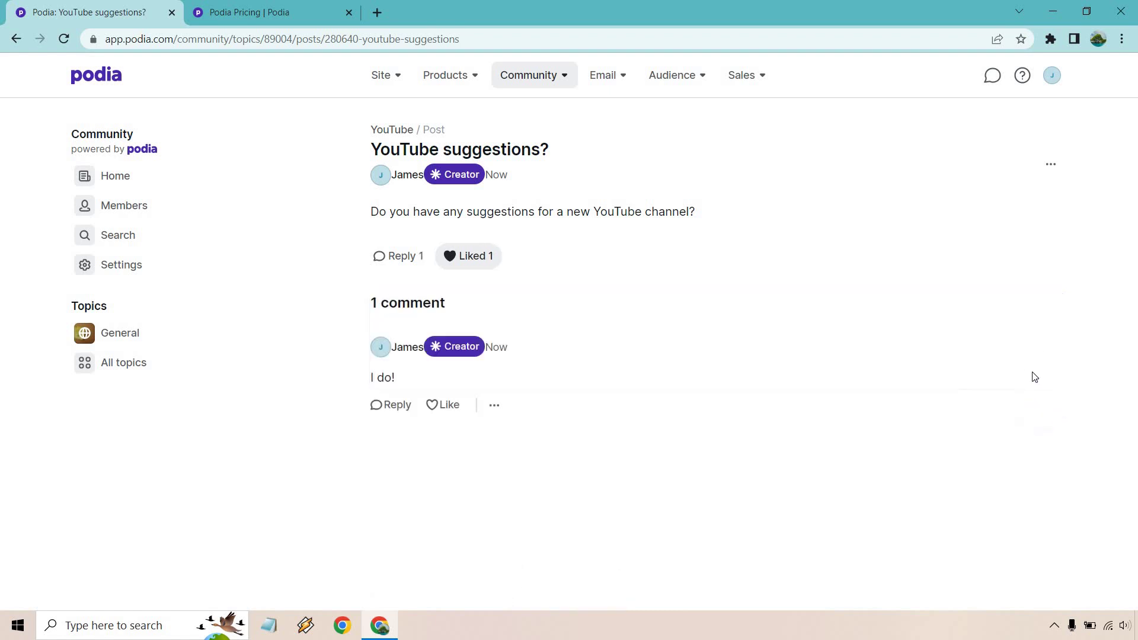
Return to the community home feed and reload the page.
left_click(126, 180)
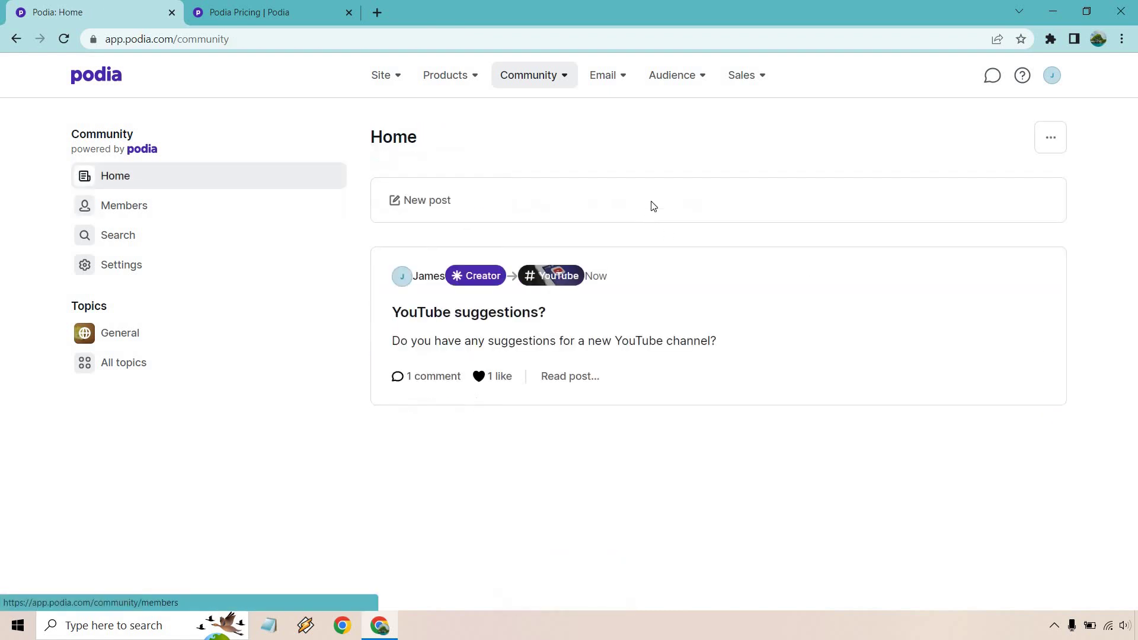
right_click(667, 151)
left_click(697, 192)
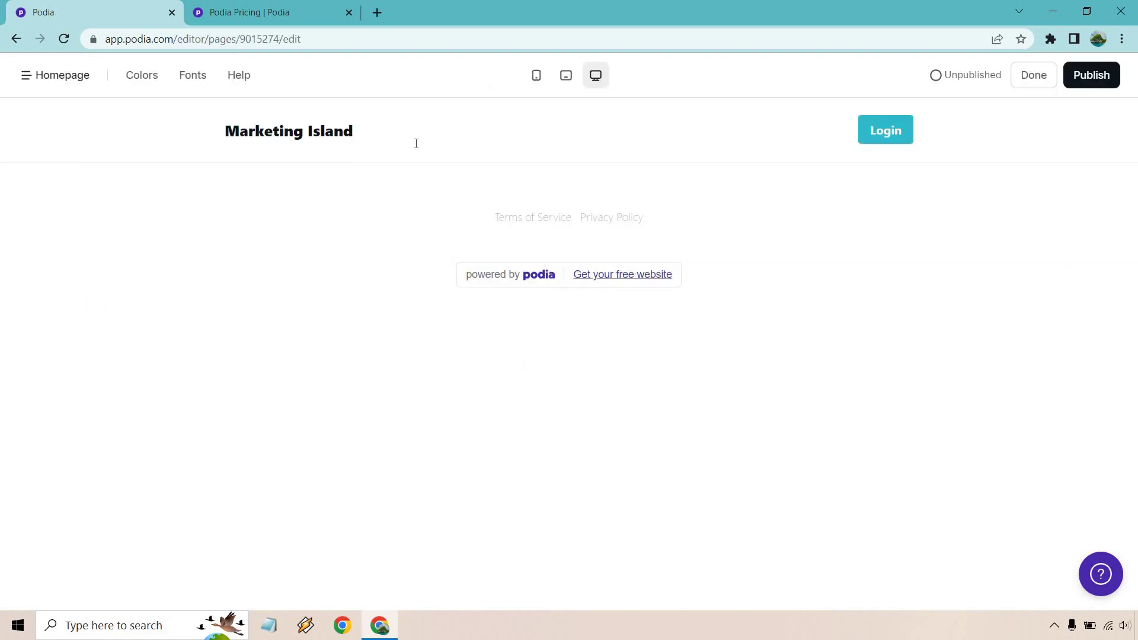
Open the homepage's New section list and browse options like Bio, Text, Image, Grid and FAQs.
mouse_move(539, 165)
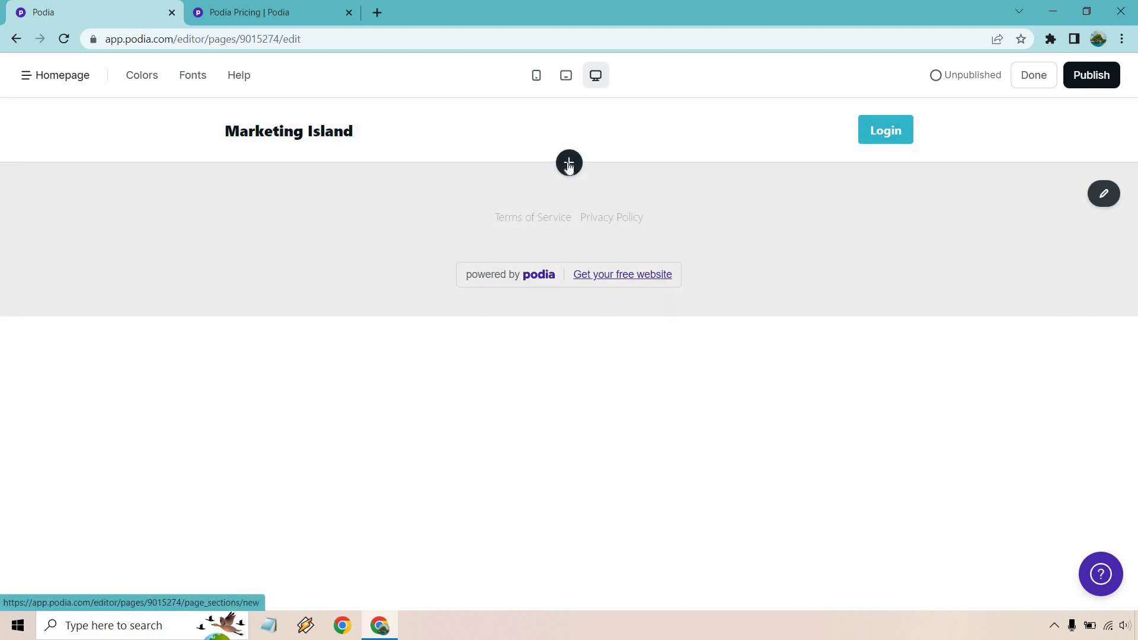
left_click(569, 165)
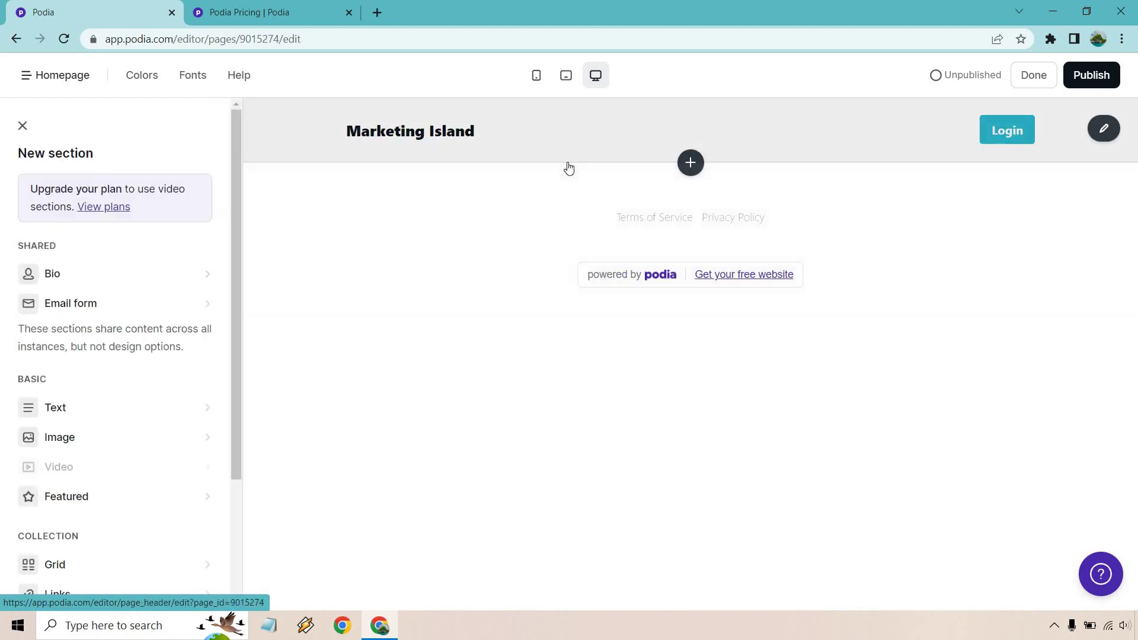
scroll(155, 219, "down", 3)
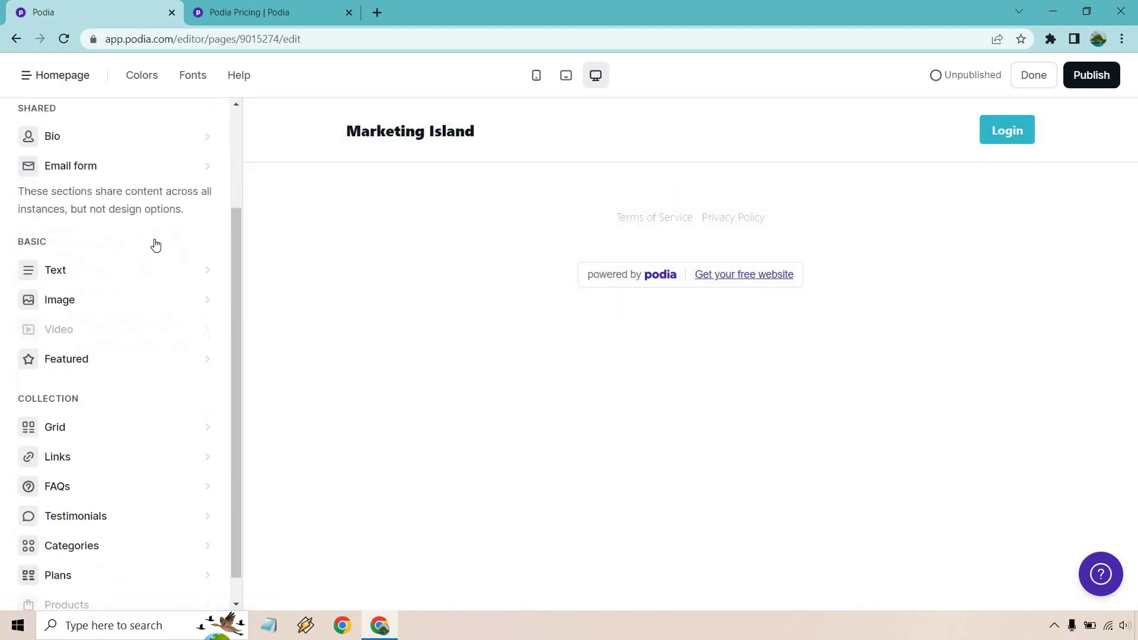
scroll(158, 257, "up", 3)
scroll(155, 242, "down", 1)
scroll(151, 218, "down", 1)
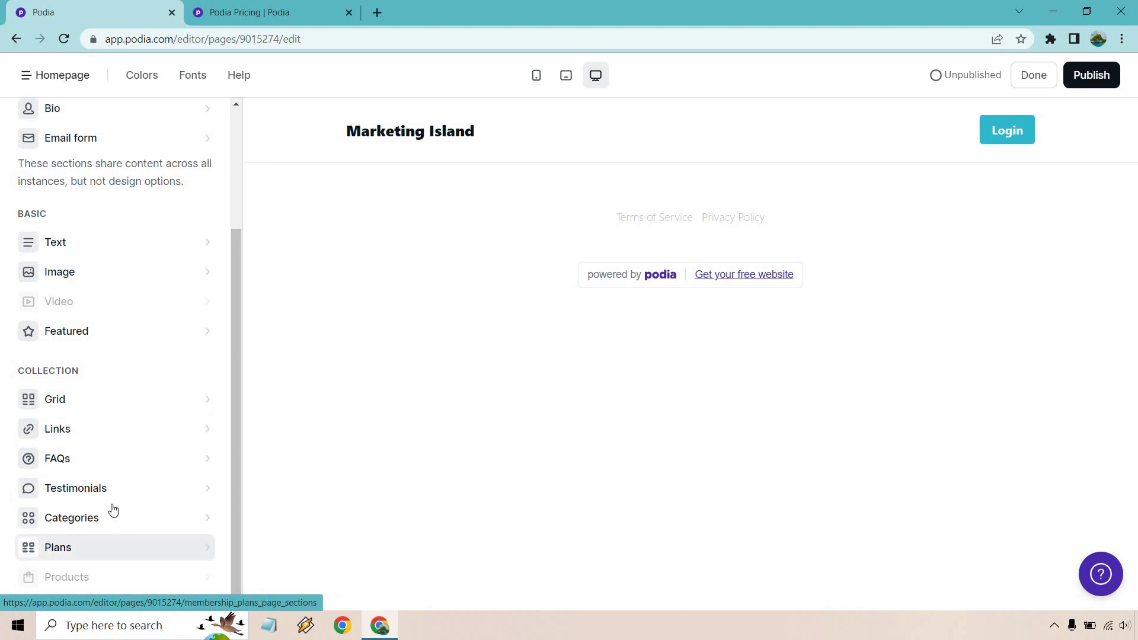
scroll(115, 314, "up", 1)
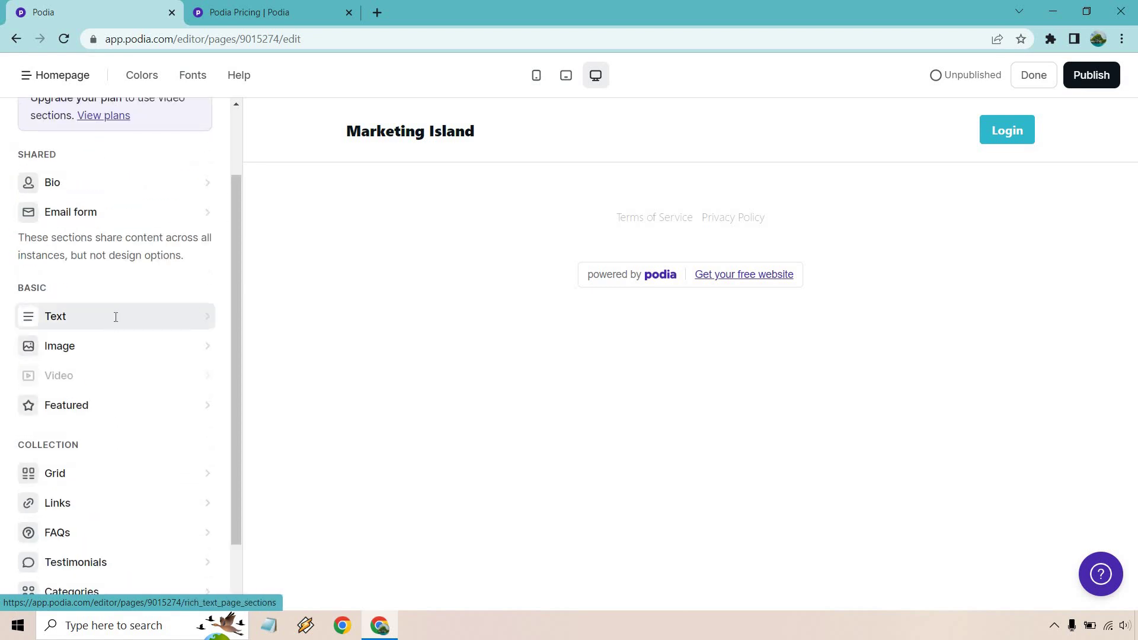
Add a placeholder Text section, review its Design and Content options, then start removing it.
left_click(115, 317)
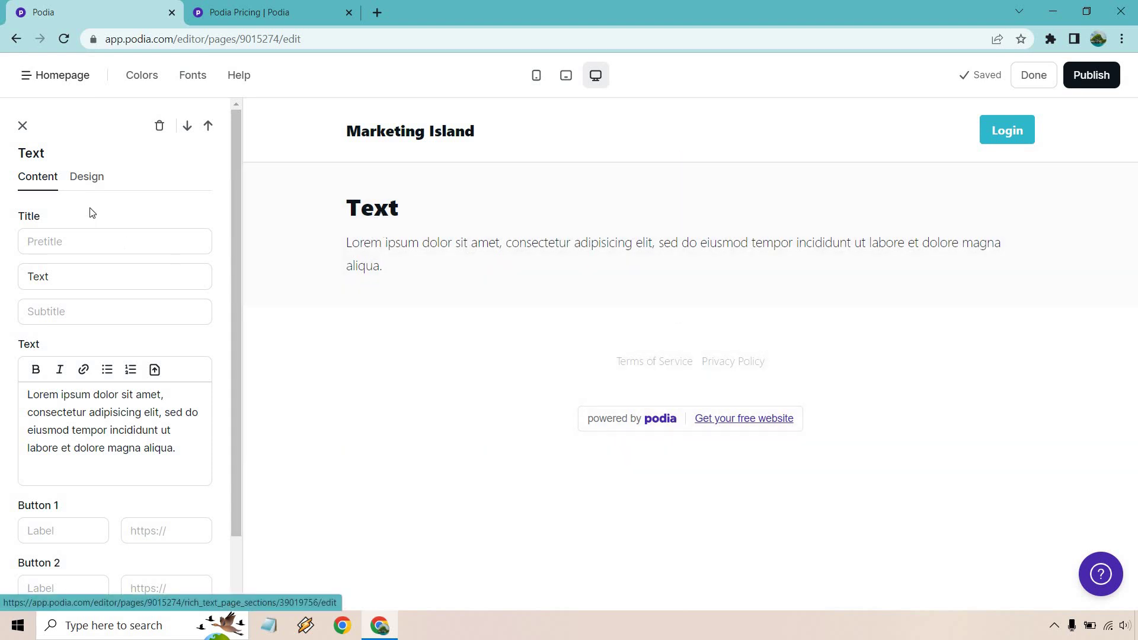
left_click(86, 178)
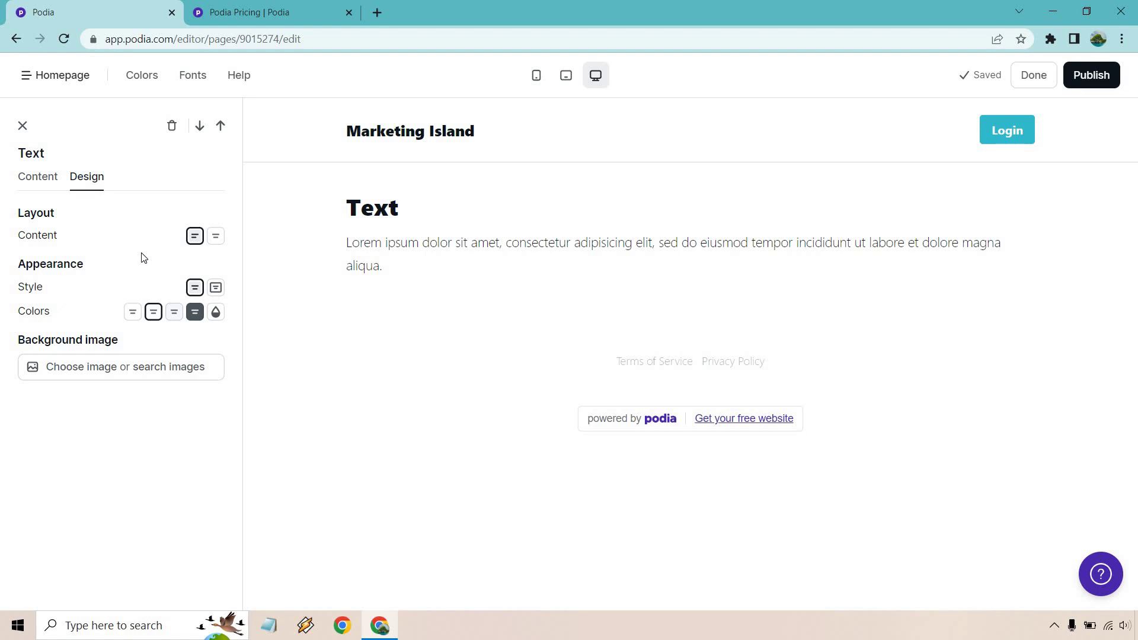
left_click(36, 179)
scroll(97, 296, "down", 2)
scroll(100, 297, "up", 2)
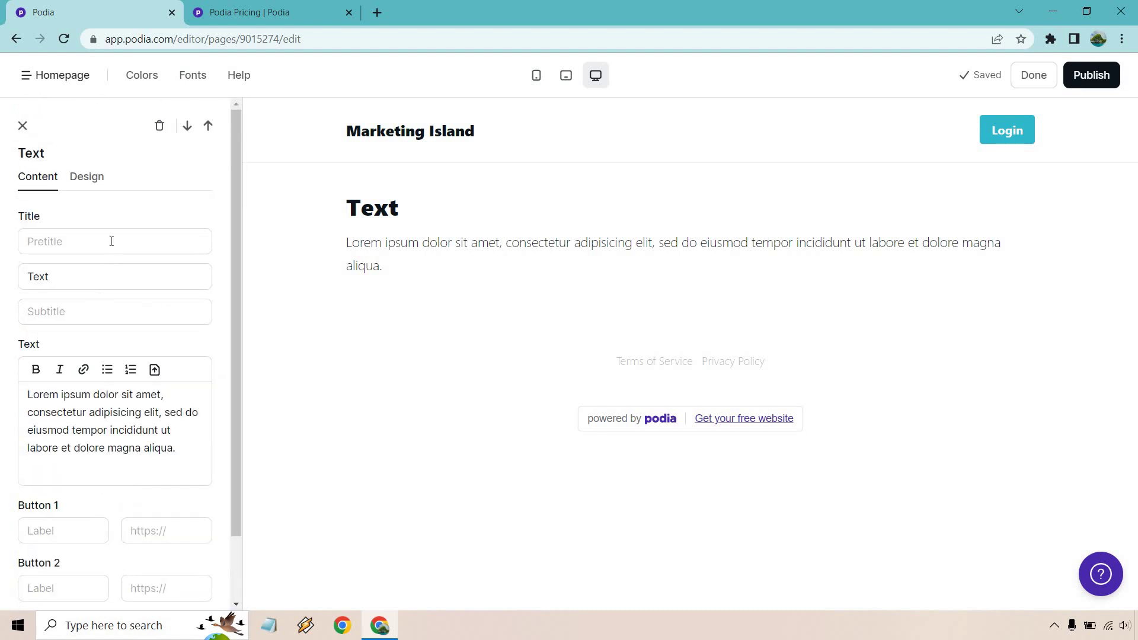
left_click(156, 133)
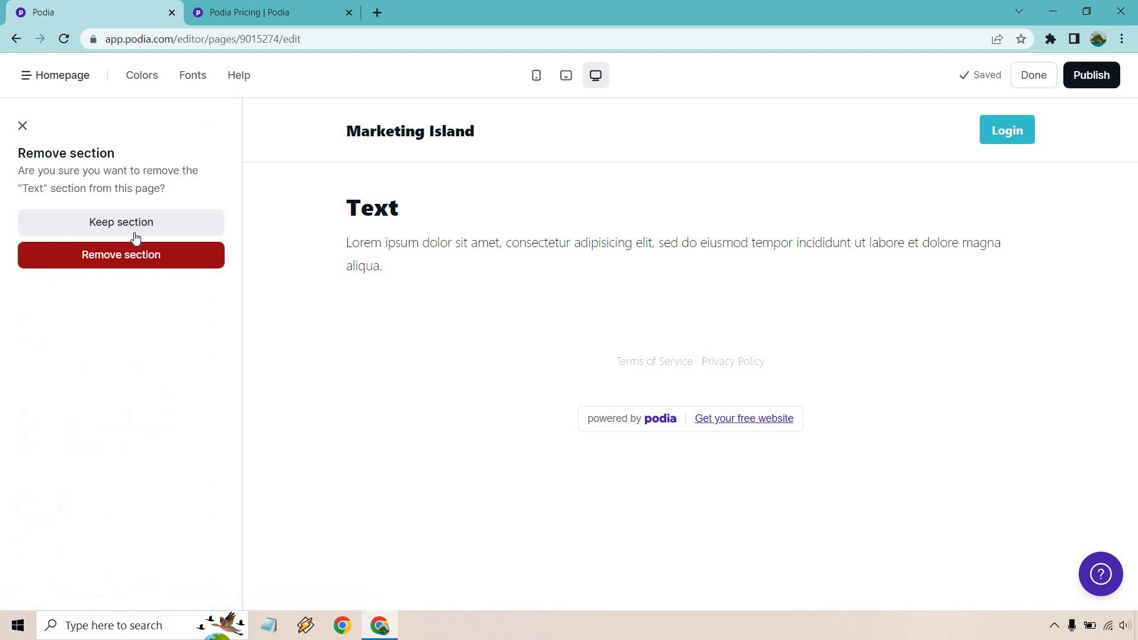
Remove the Text section and add a Grid section in its place.
left_click(134, 260)
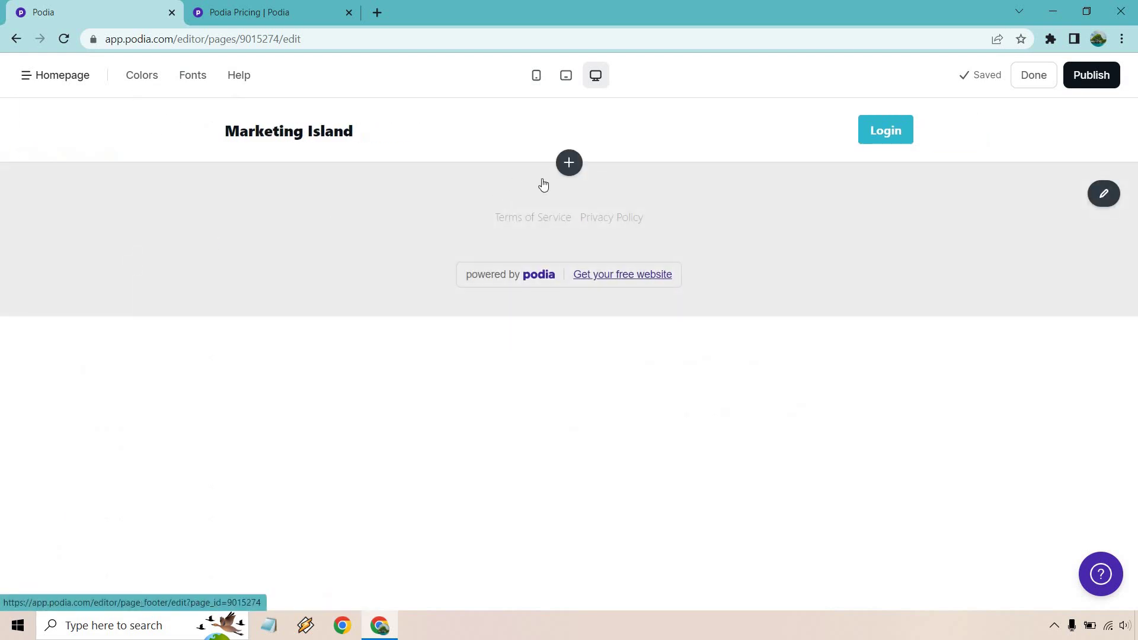
left_click(568, 165)
scroll(155, 241, "down", 4)
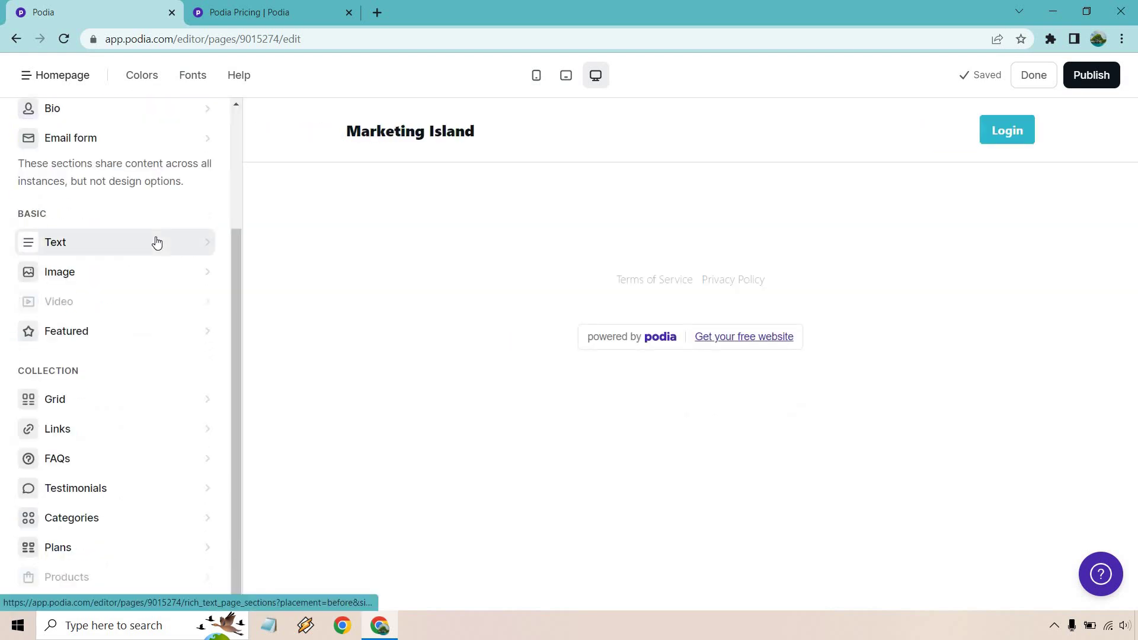
left_click(98, 401)
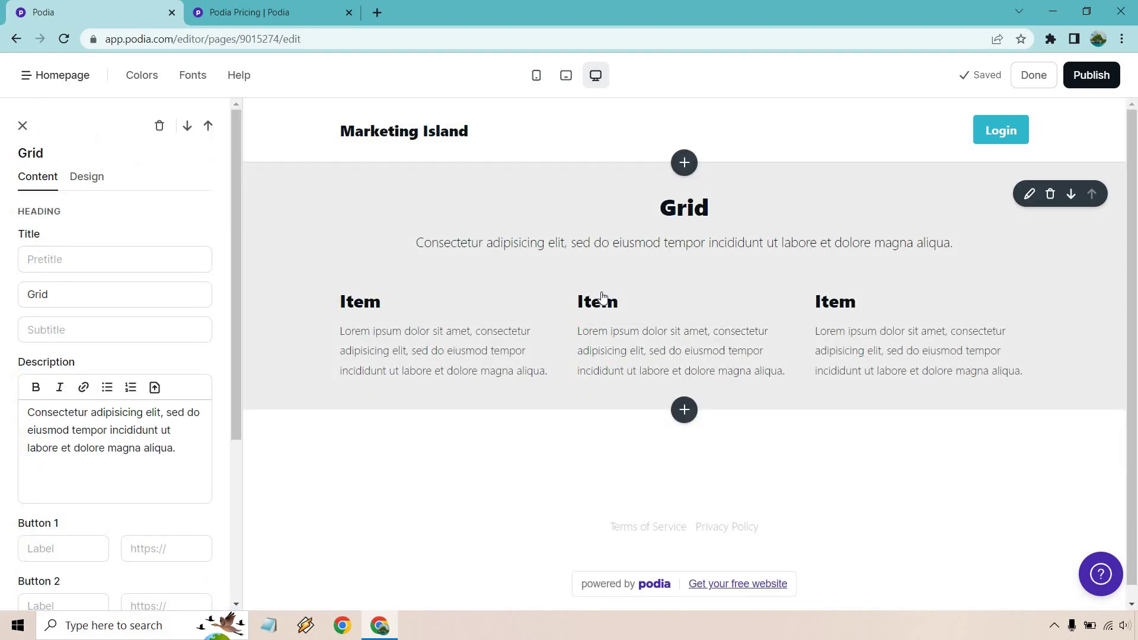
Title the grid 'Welcome To Marketing Island' with the description 'We Help You With...'.
left_click(68, 293)
double_click(68, 293)
type("Welcome ")
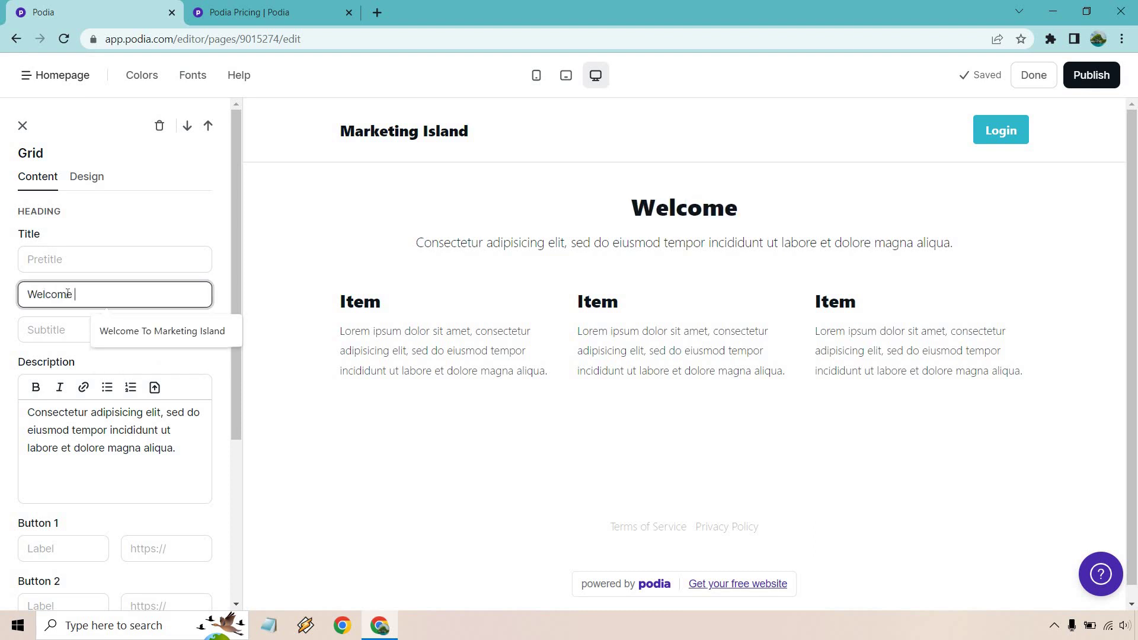
type("To Marketing Island")
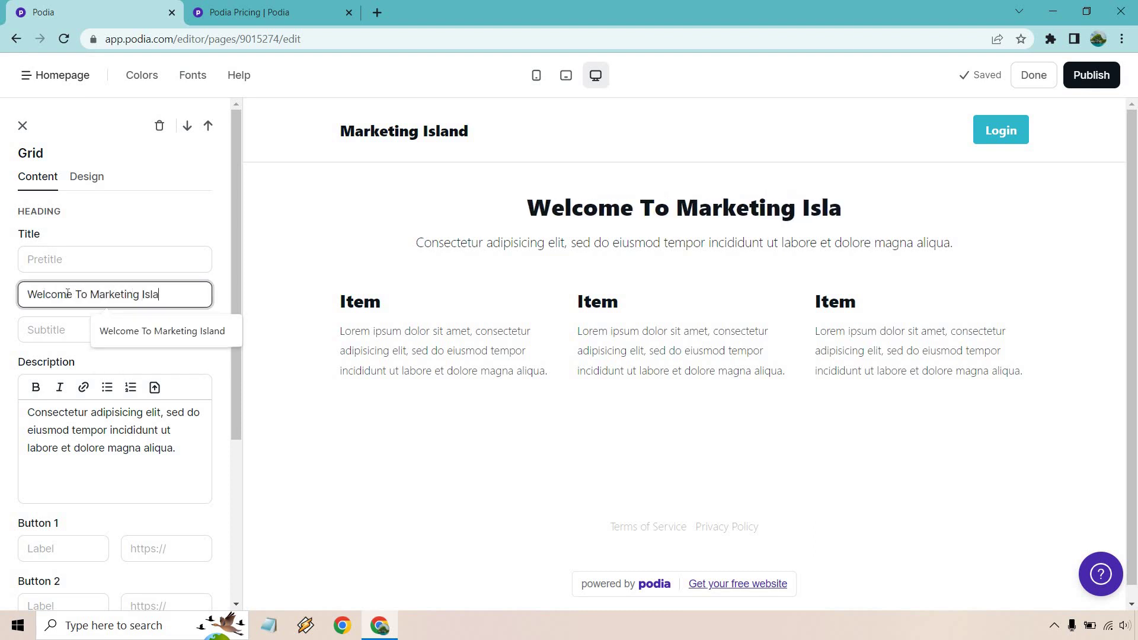
left_click(66, 462)
key("ctrl+a")
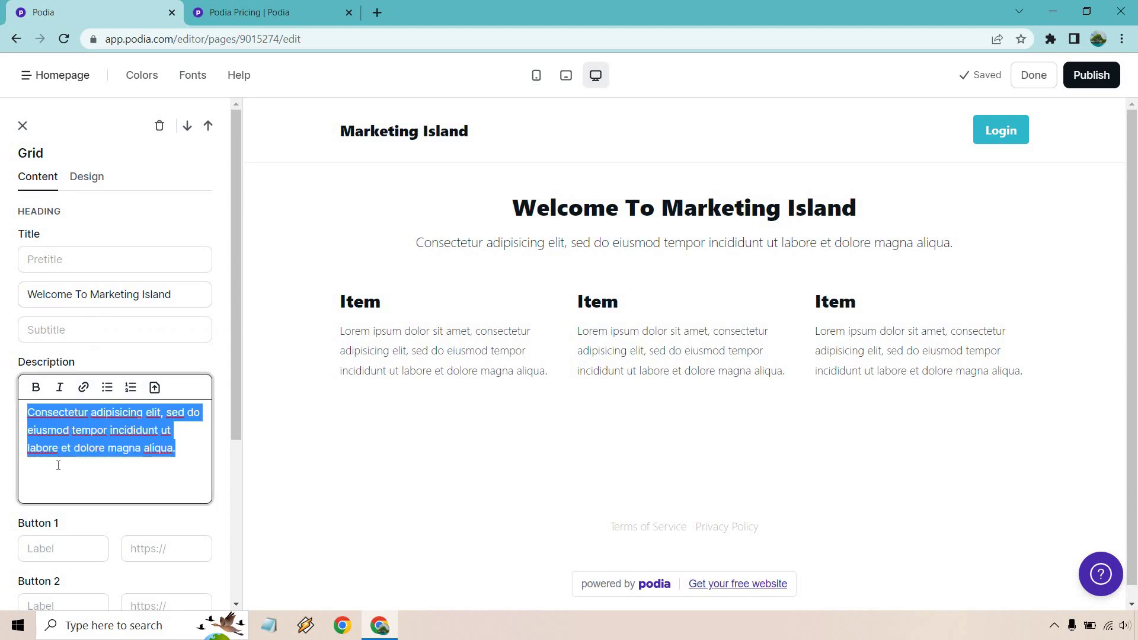
type("We Help ")
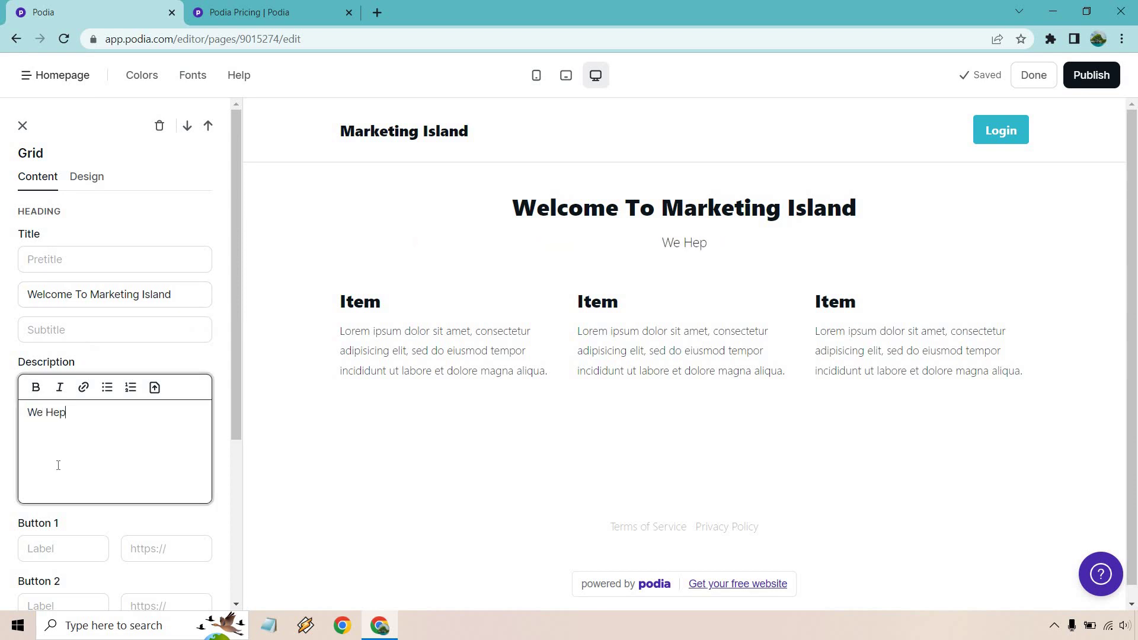
type("You With...")
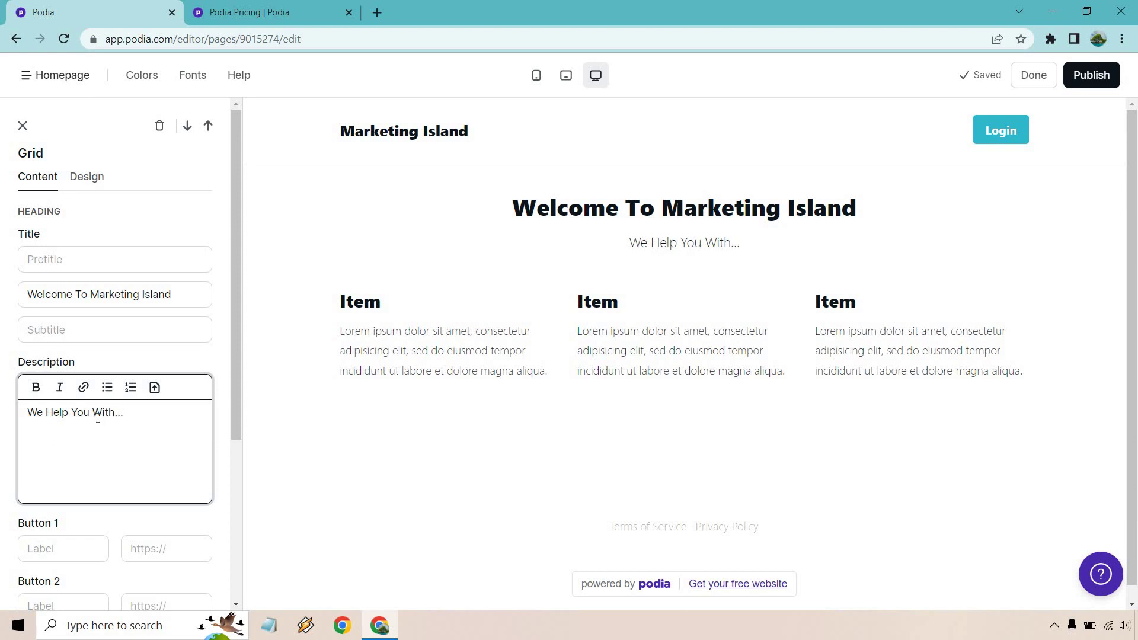
scroll(101, 391, "down", 4)
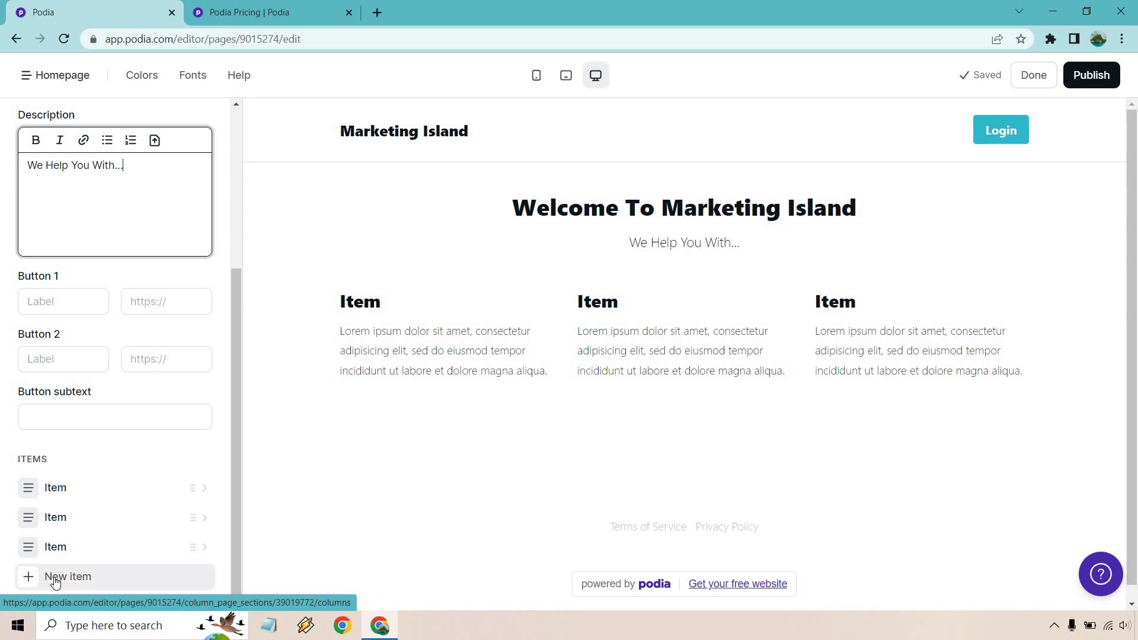
Name the first grid item 'Software' with the text 'blurb about software'.
left_click(98, 489)
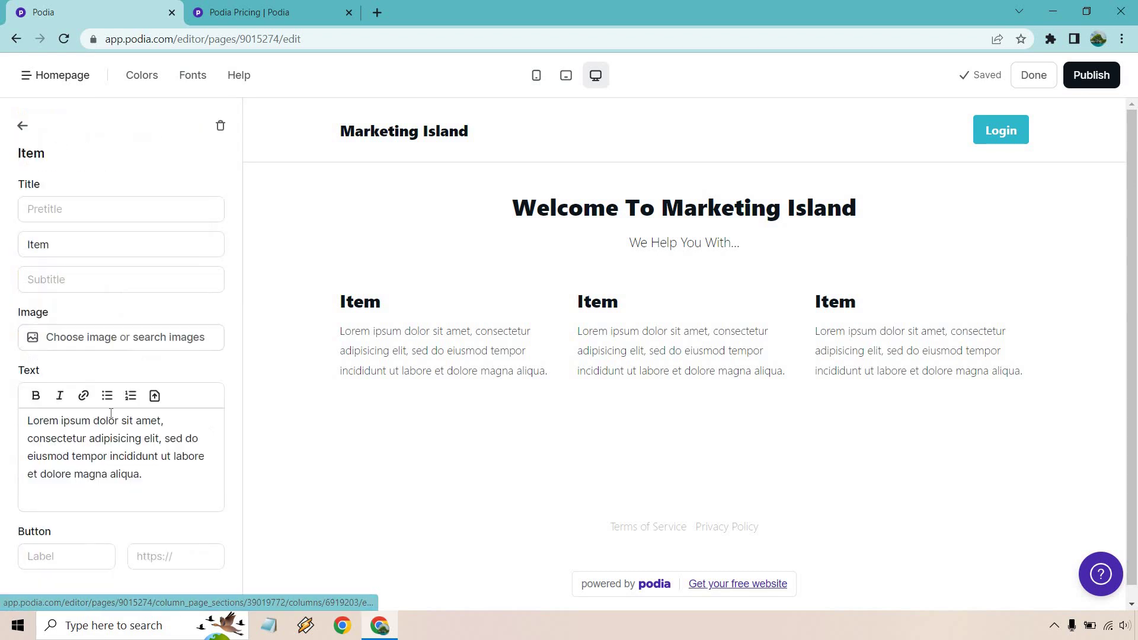
left_click(80, 243)
key("ctrl+a")
type("Software")
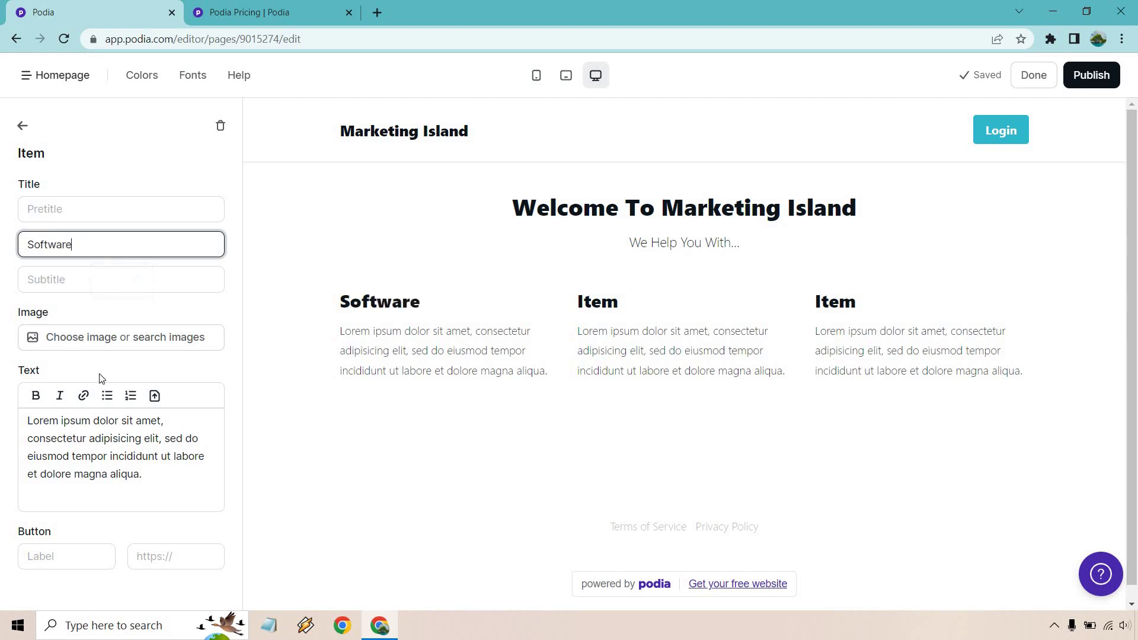
left_click(112, 445)
key("ctrl+a")
type("blur")
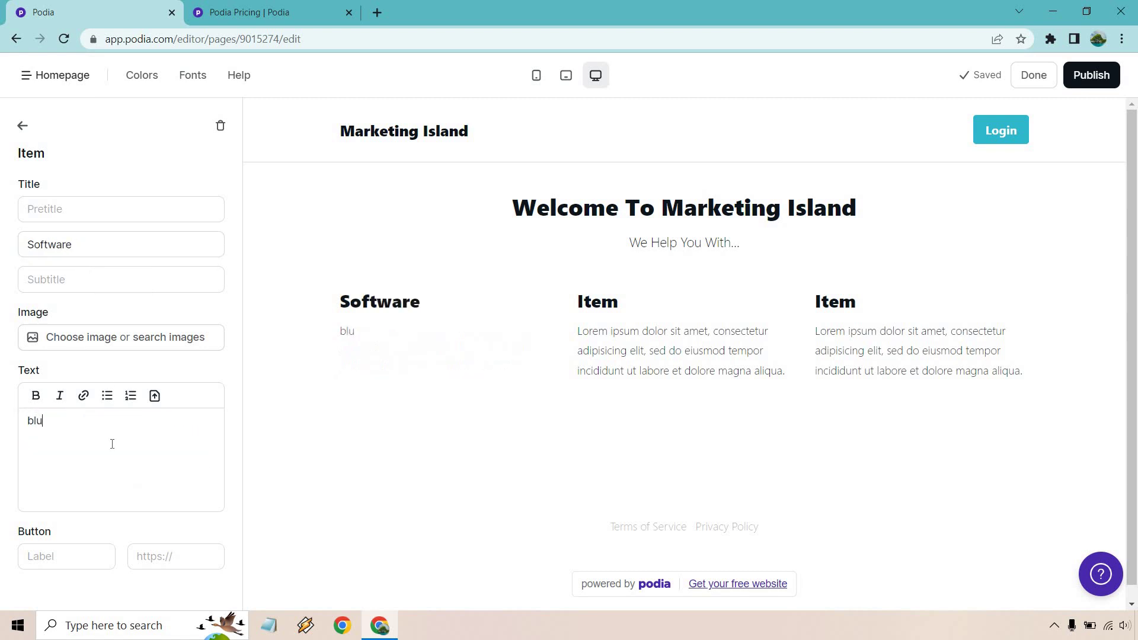
type("b about software")
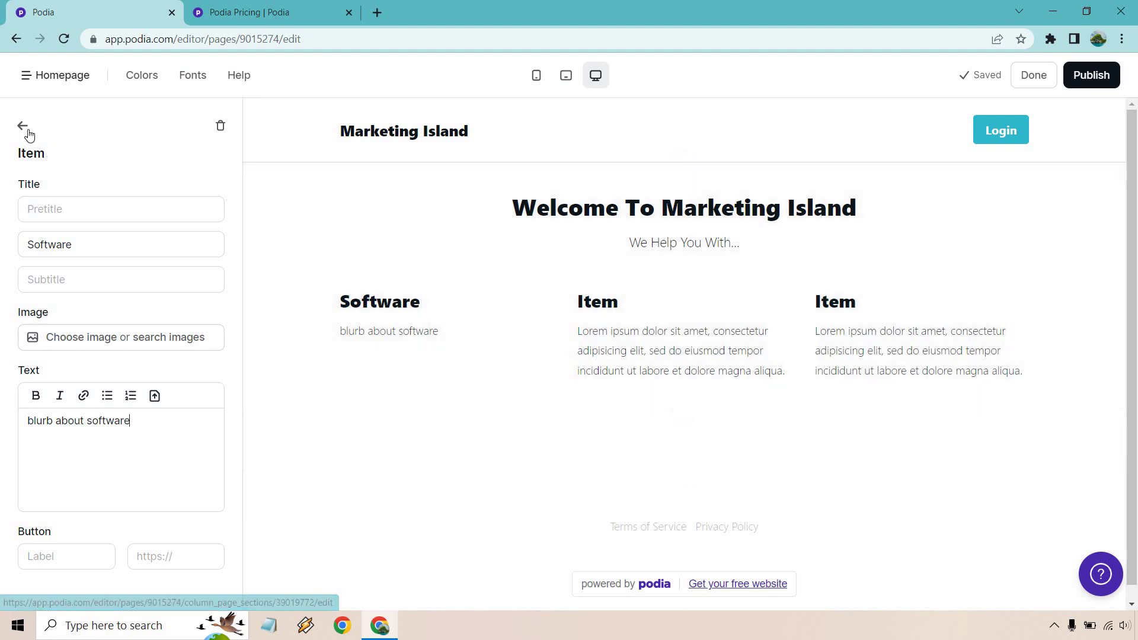
left_click(25, 129)
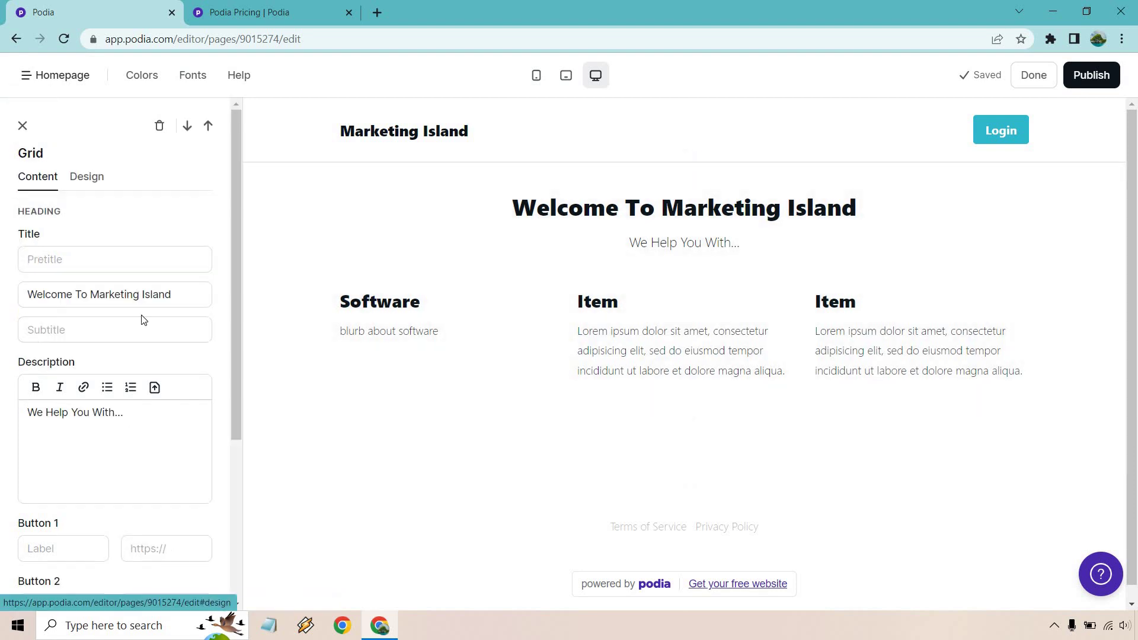
Close the grid editor and add an Image section below the grid.
left_click(22, 127)
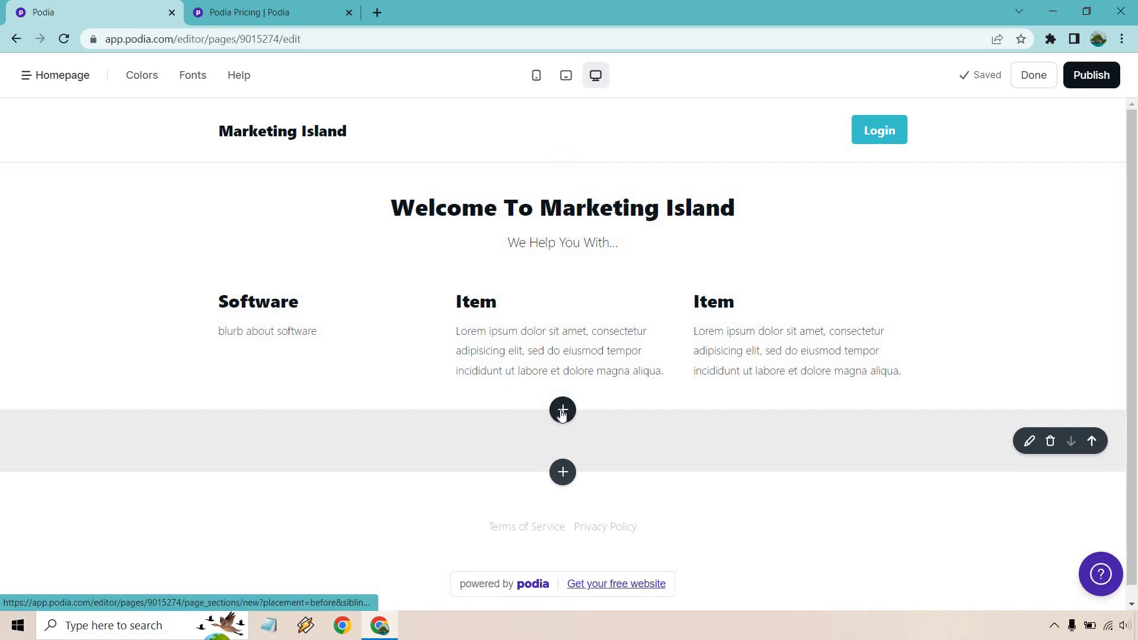
left_click(563, 410)
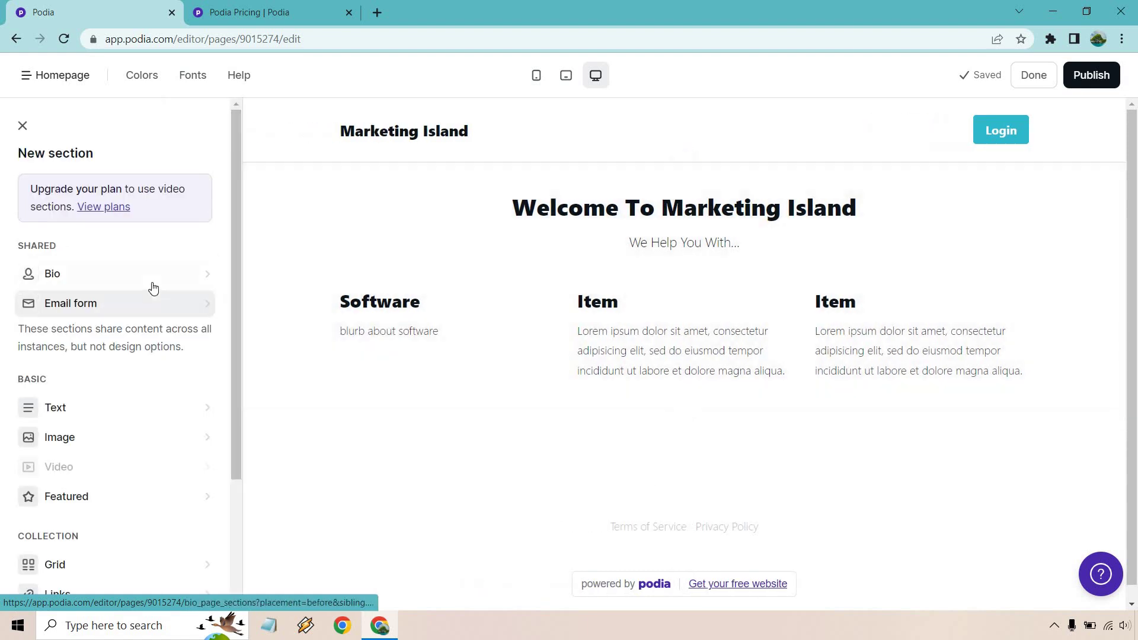
scroll(150, 287, "down", 3)
left_click(146, 291)
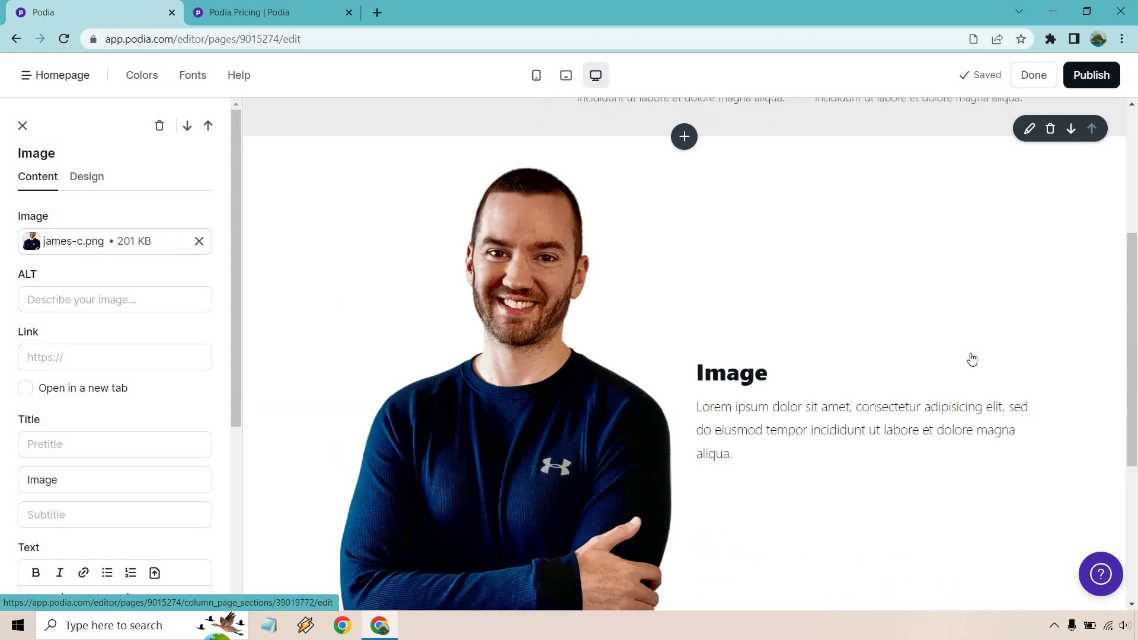
Narrow the image section's photo width from 50% to about 35% in its Design settings.
scroll(967, 358, "down", 4)
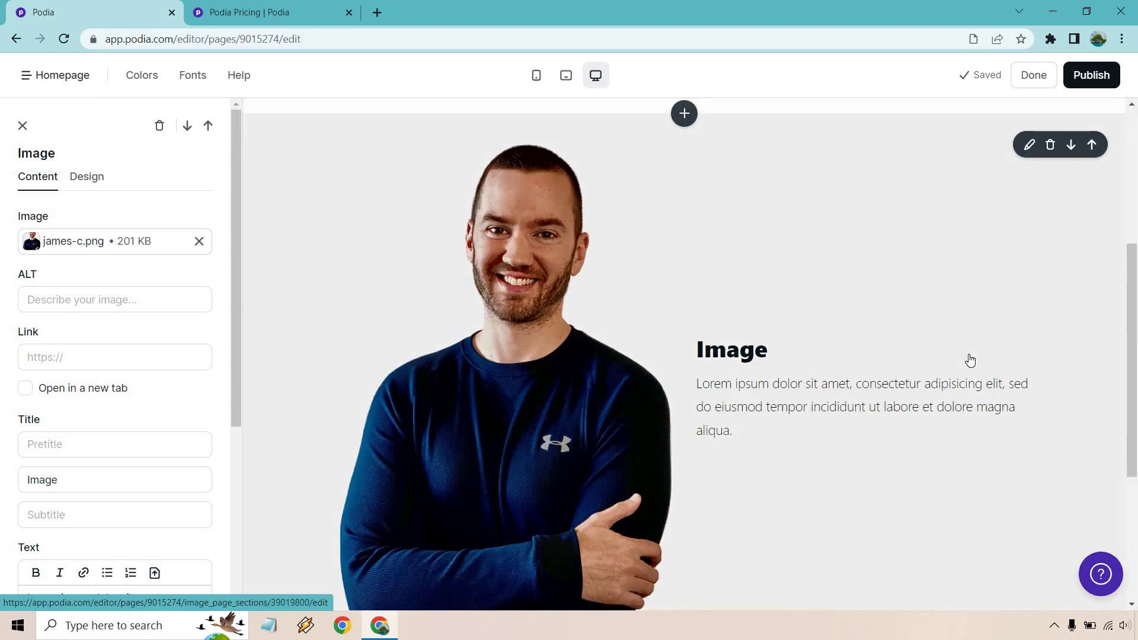
scroll(634, 271, "up", 2)
scroll(634, 272, "up", 3)
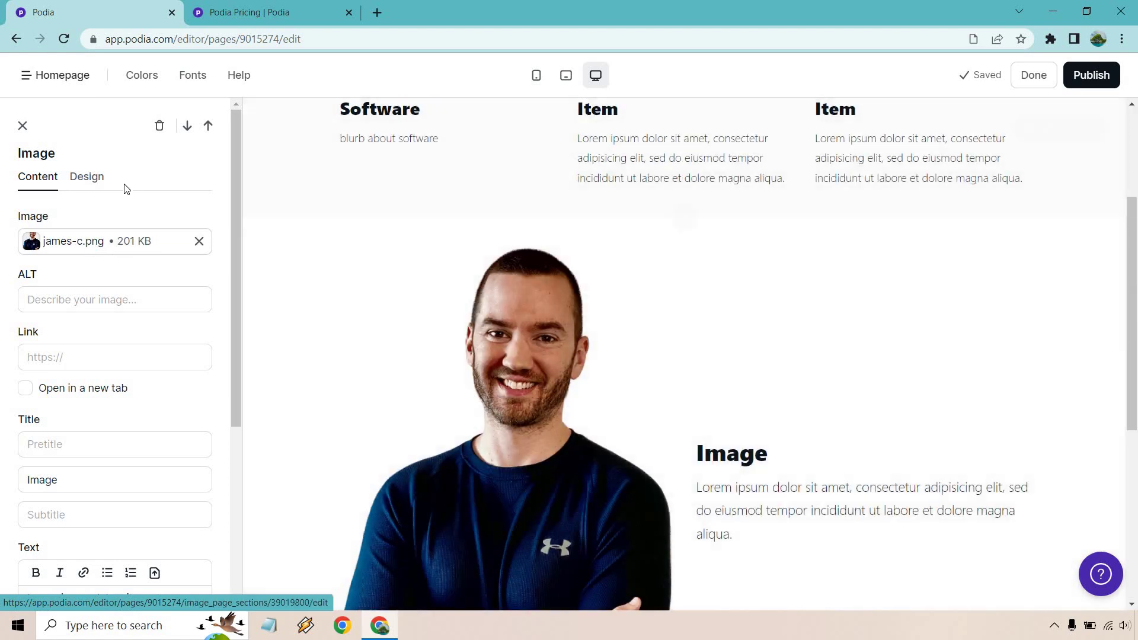
left_click(86, 176)
mouse_move(160, 282)
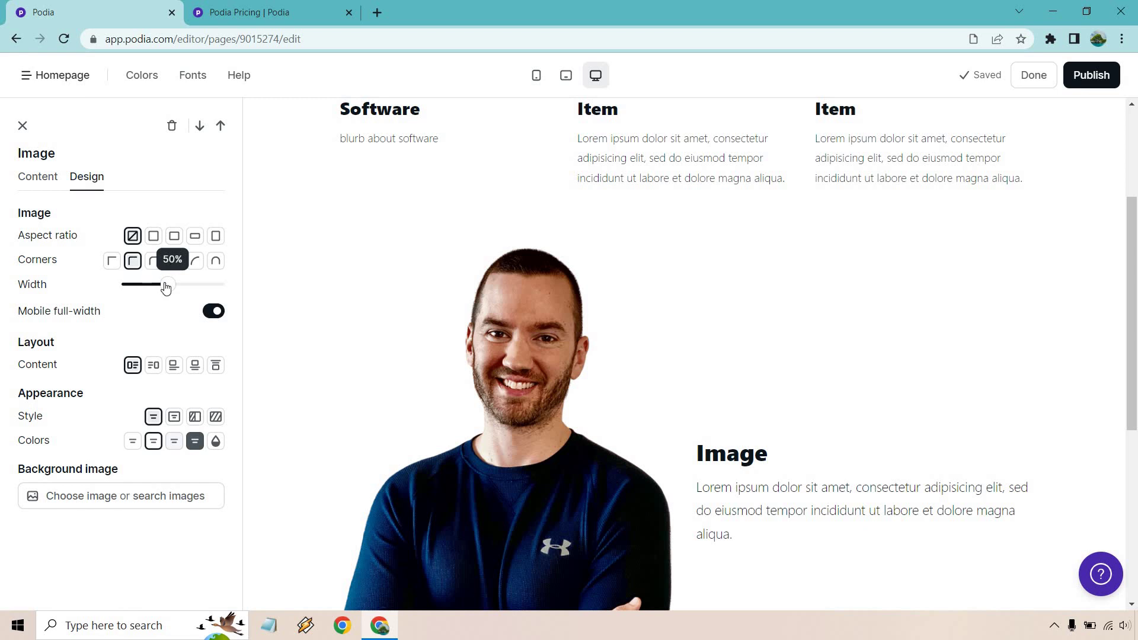
left_click_drag(166, 287, 149, 287)
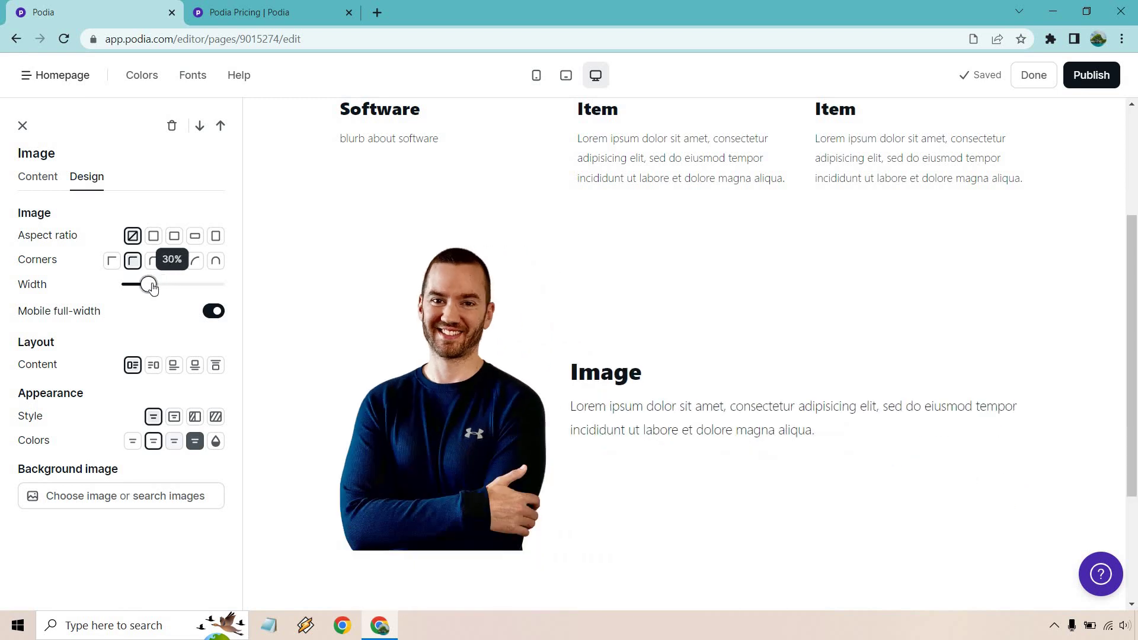
left_click(29, 176)
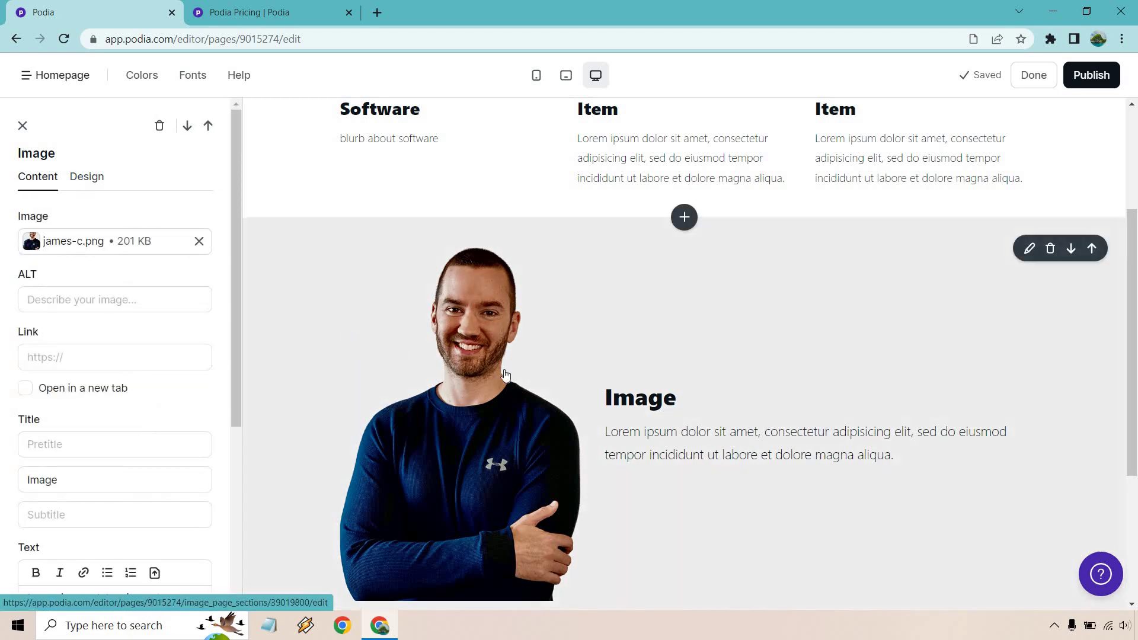
Title the image section 'Meet Your Instructor' with text 'The dude loves software.' and close it.
scroll(71, 355, "down", 1)
double_click(84, 397)
type("Meet Your ")
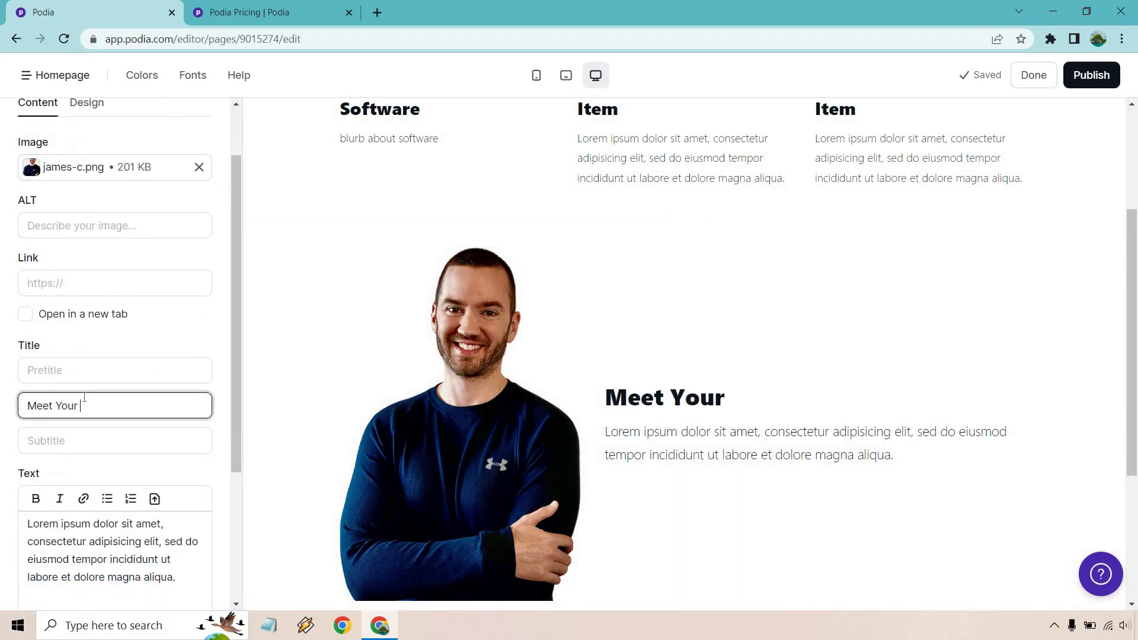
type("Instructor")
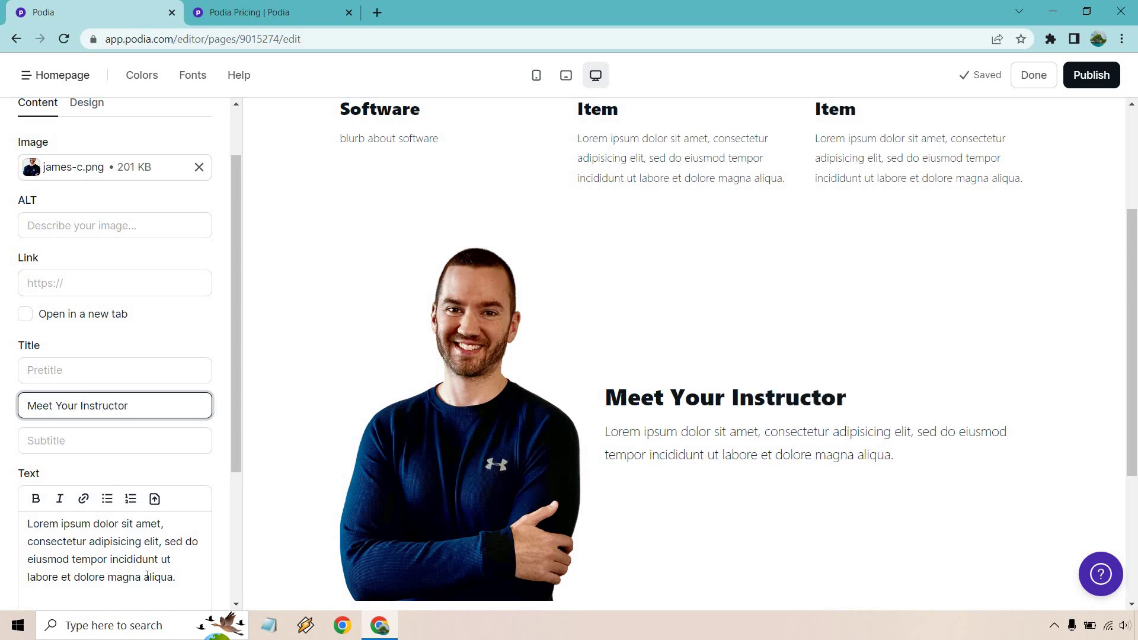
triple_click(147, 575)
type("The dude ")
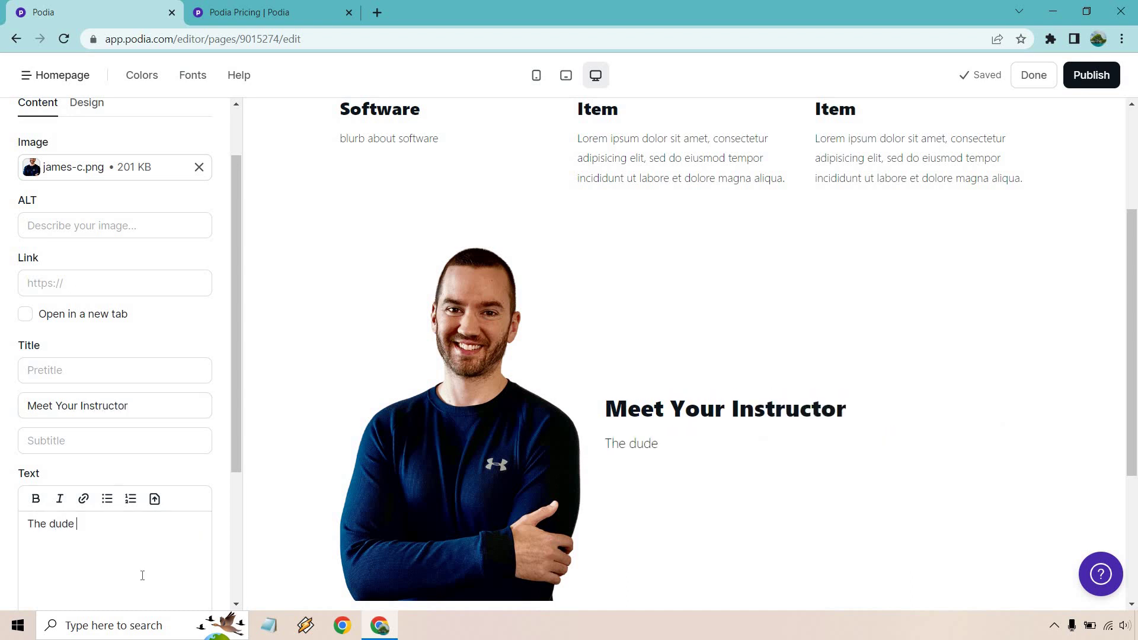
type("loves software.")
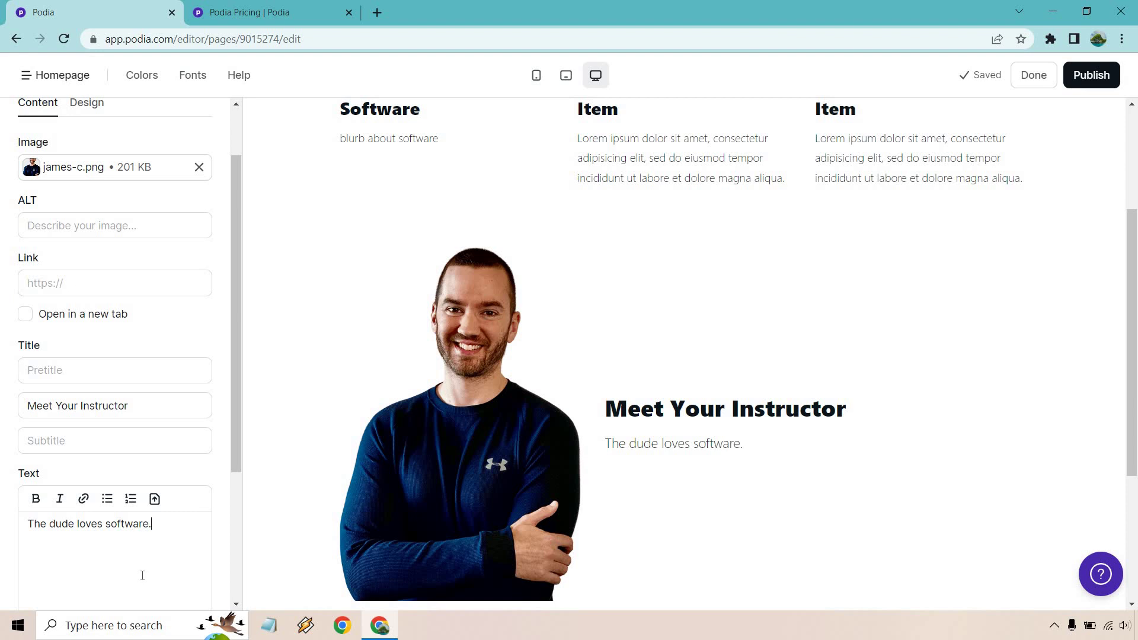
scroll(720, 332, "down", 4)
scroll(721, 332, "up", 8)
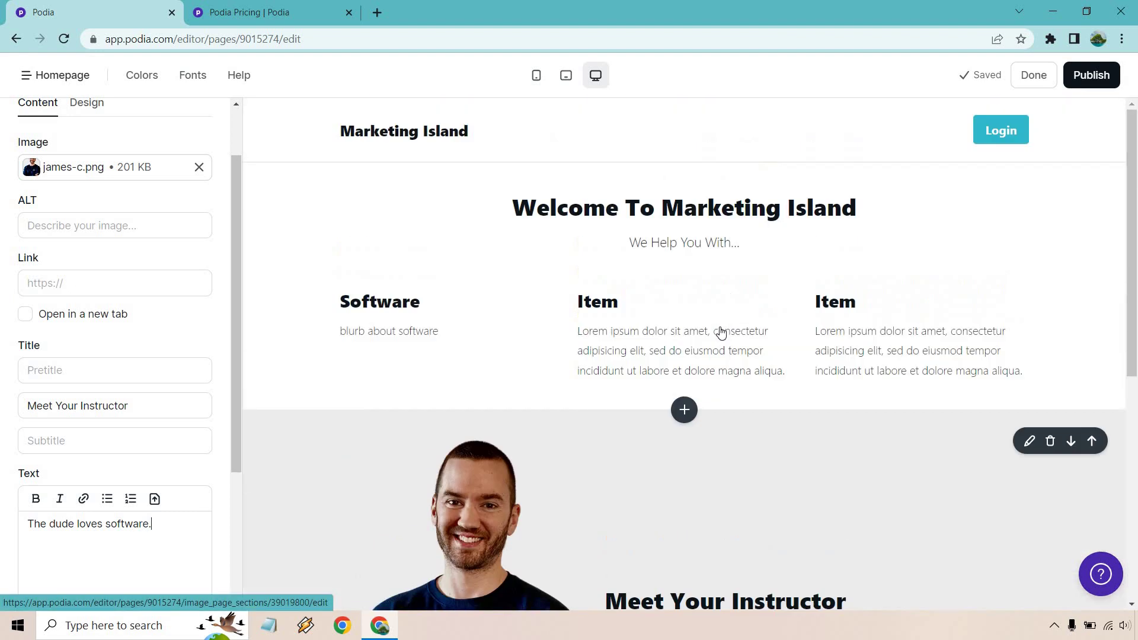
scroll(830, 371, "down", 5)
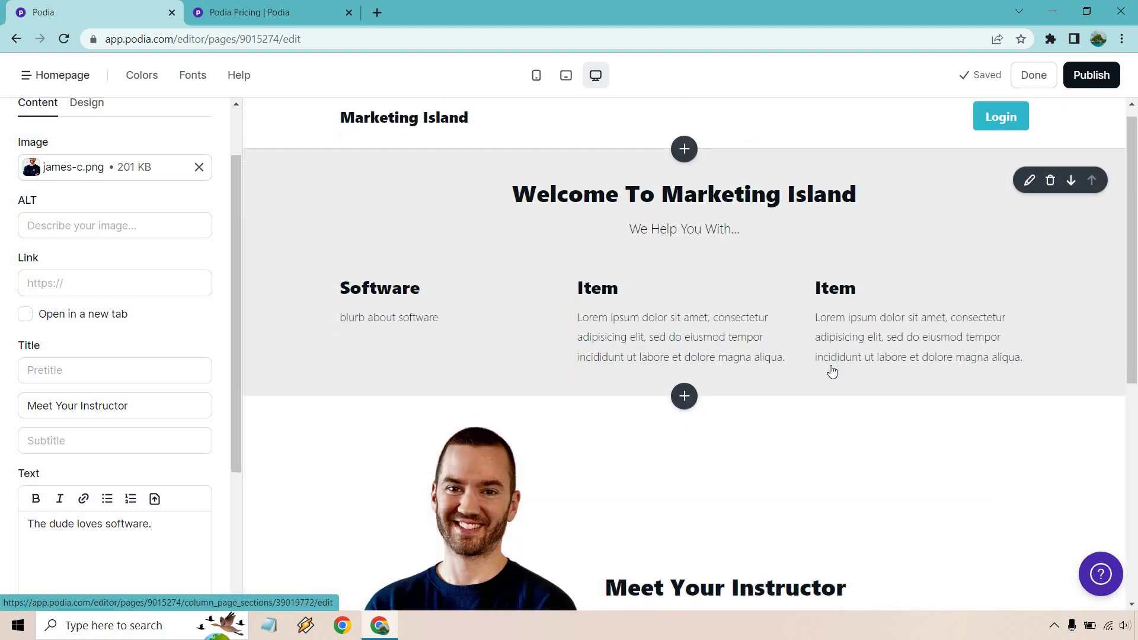
scroll(600, 265, "up", 3)
scroll(599, 265, "up", 3)
scroll(172, 152, "up", 2)
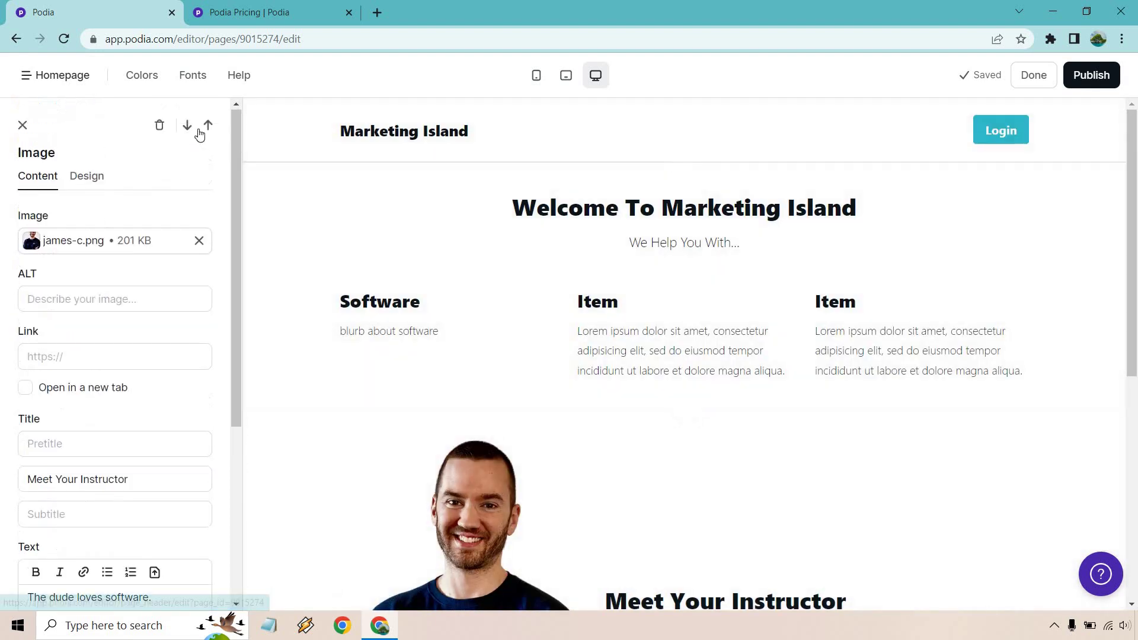
left_click(24, 127)
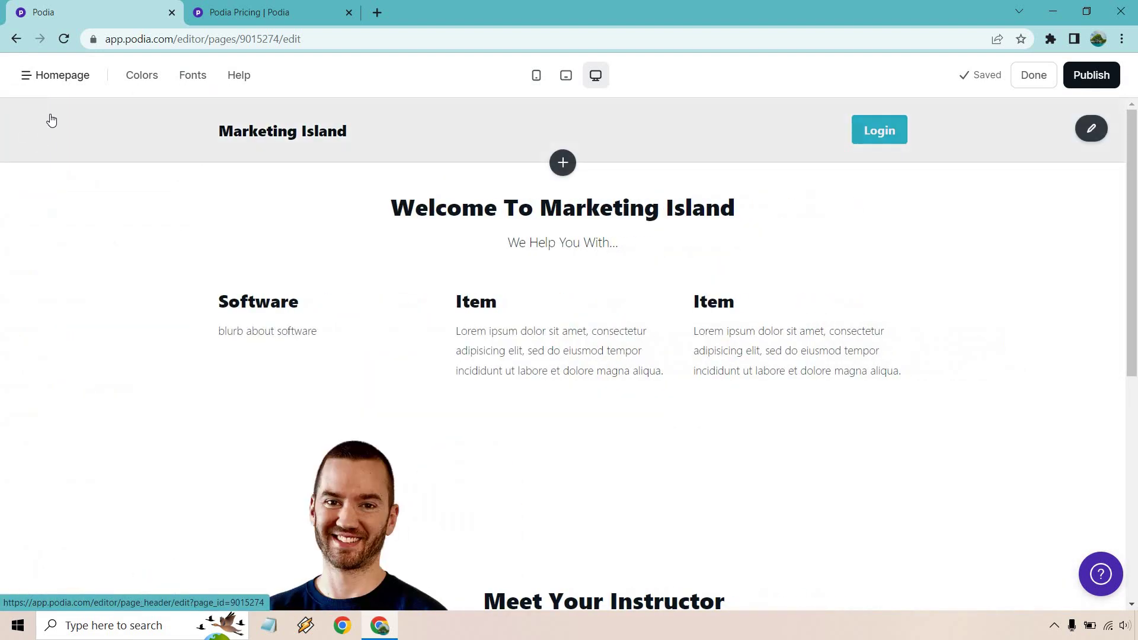
Add a Featured section below the instructor section showing the Marketing Island community.
scroll(638, 393, "down", 6)
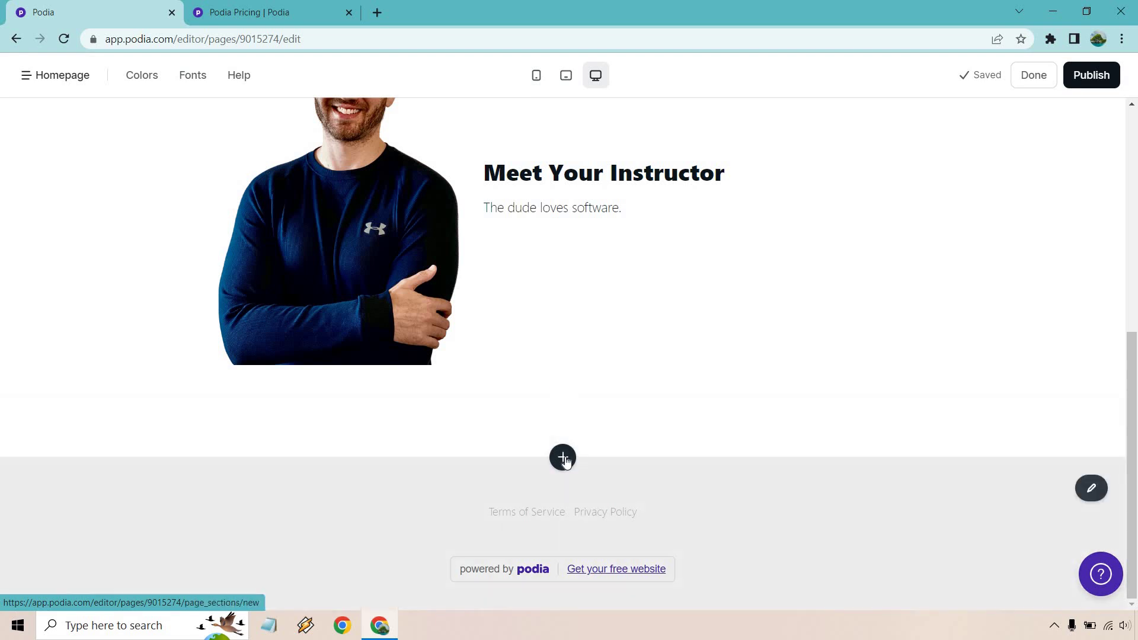
left_click(563, 458)
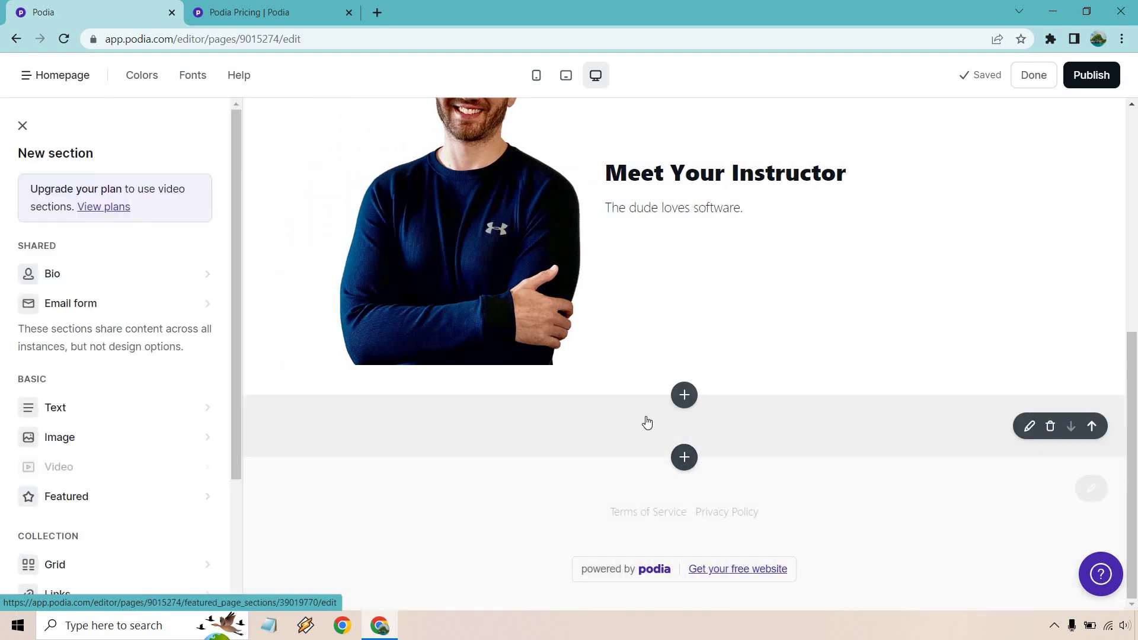
left_click(685, 396)
scroll(150, 330, "down", 3)
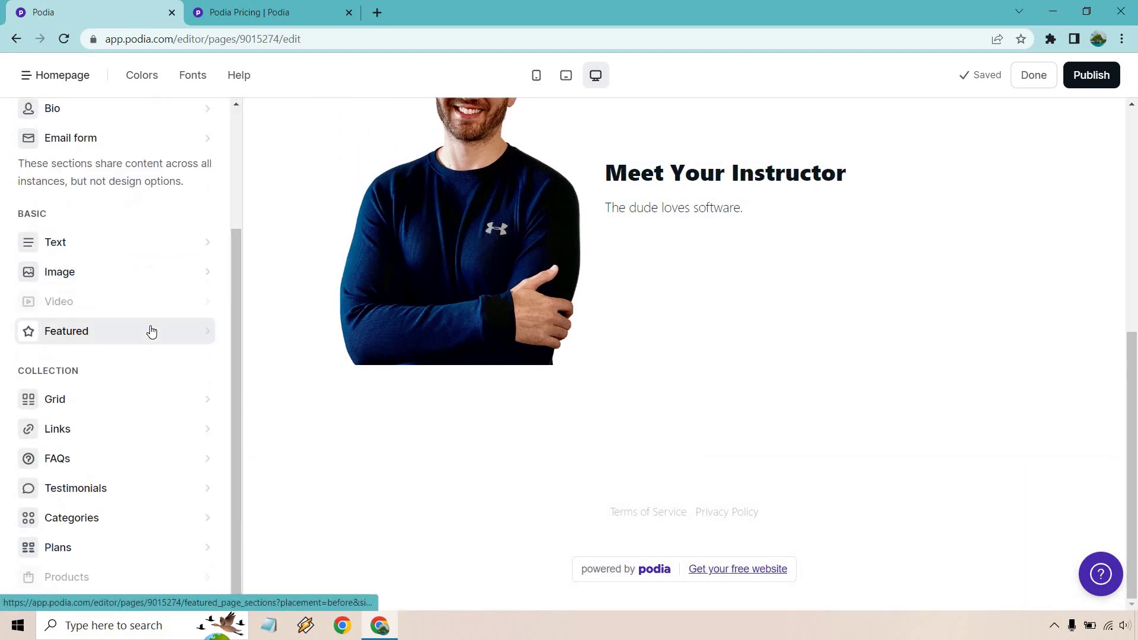
left_click(151, 331)
left_click(142, 242)
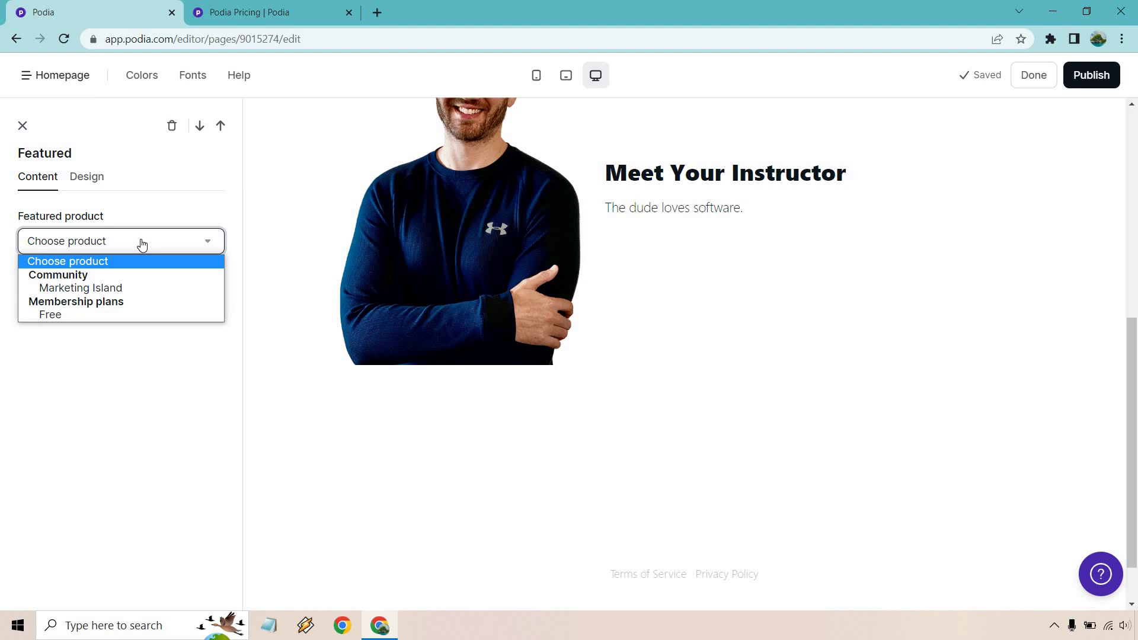
left_click(94, 288)
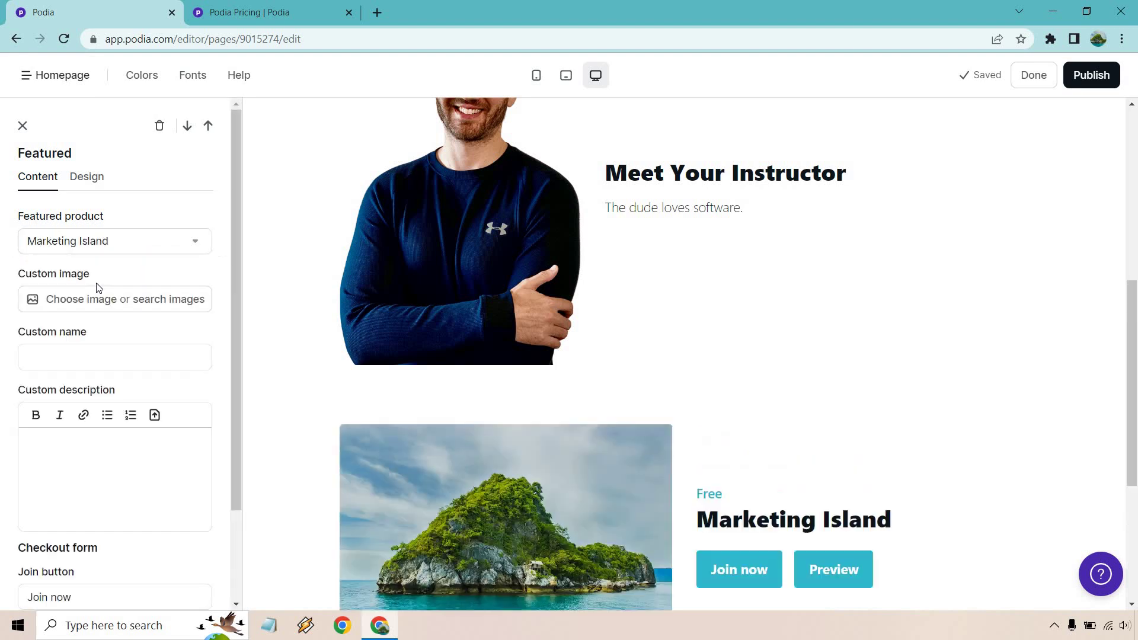
Use an Unsplash 'software' photo of laptops on a desk as the featured image.
scroll(959, 356, "down", 5)
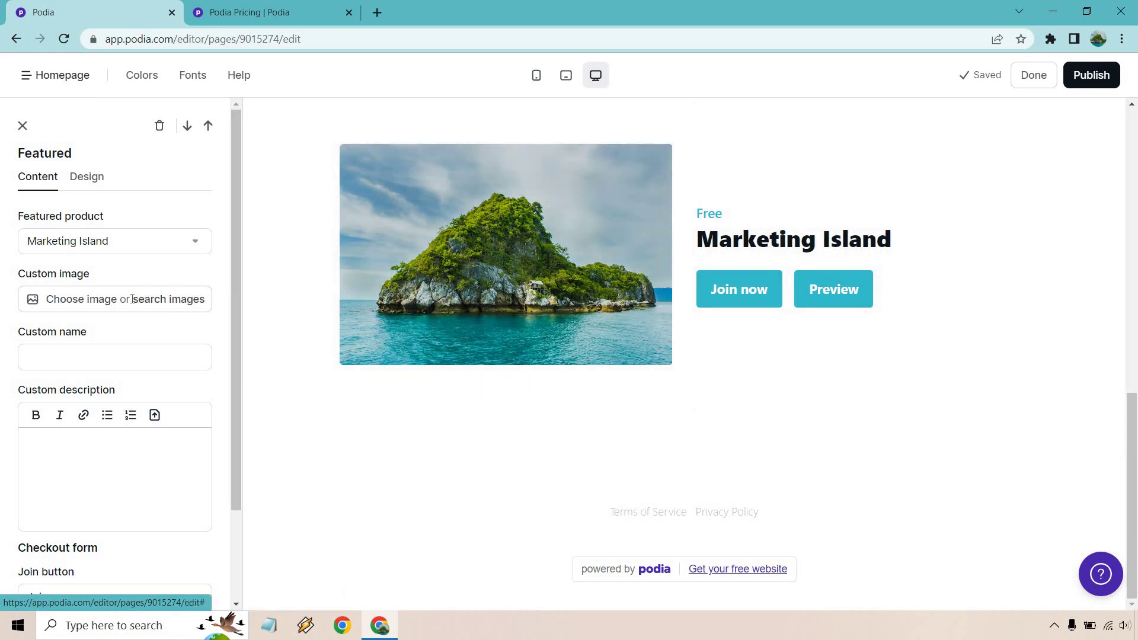
left_click(168, 300)
type("software")
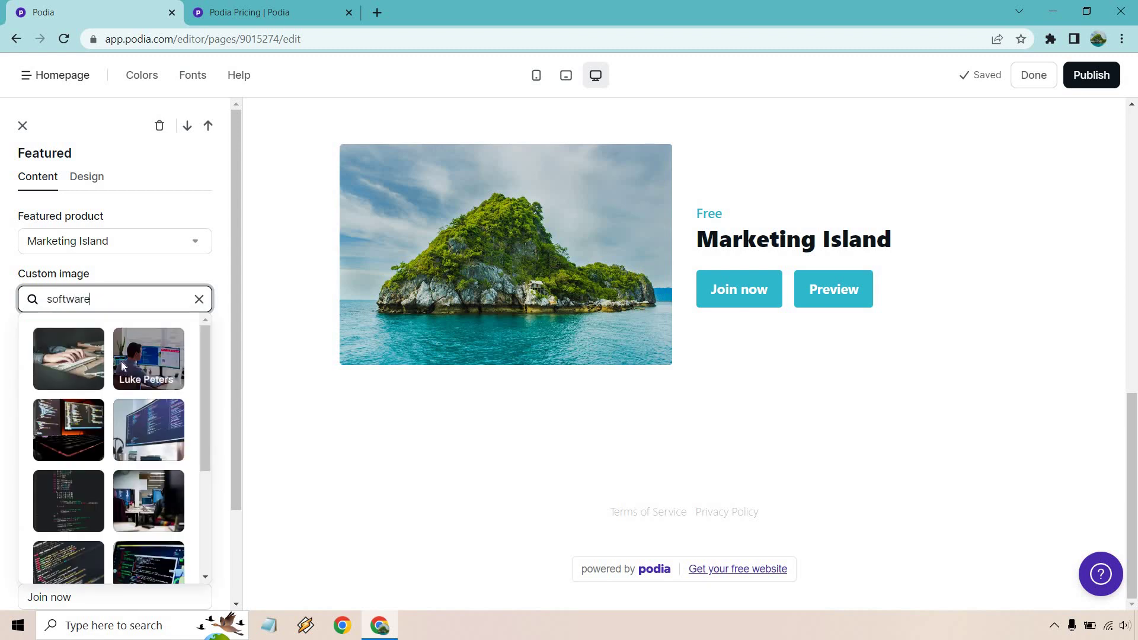
scroll(121, 360, "down", 3)
left_click(59, 509)
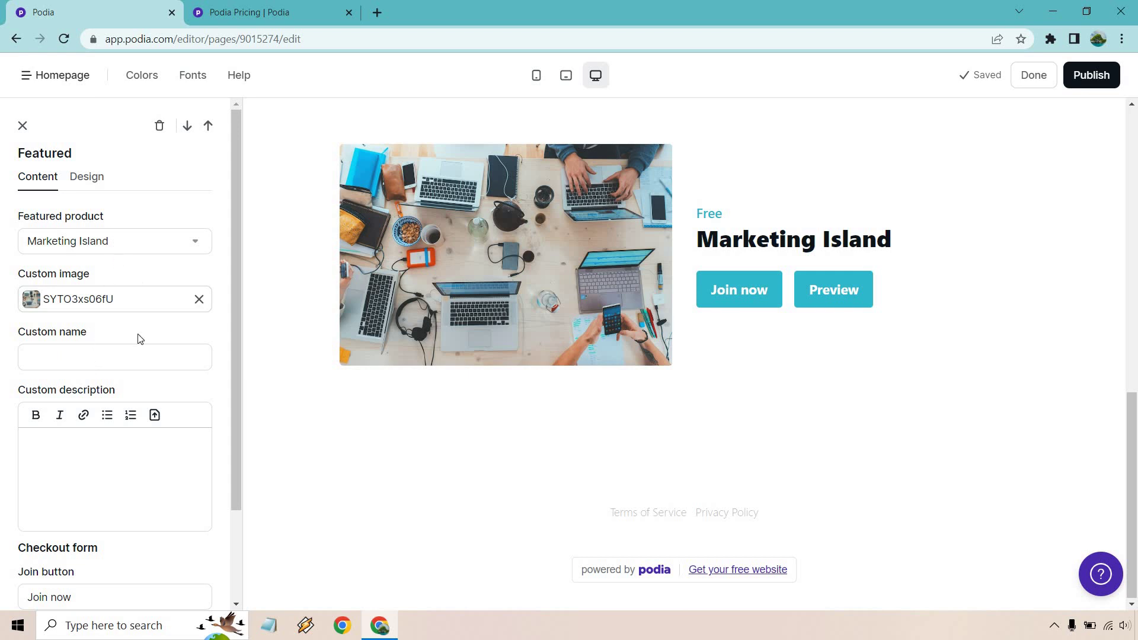
Set the featured item's custom name to 'Software Community'.
scroll(138, 338, "down", 2)
left_click(125, 242)
type("Software Community")
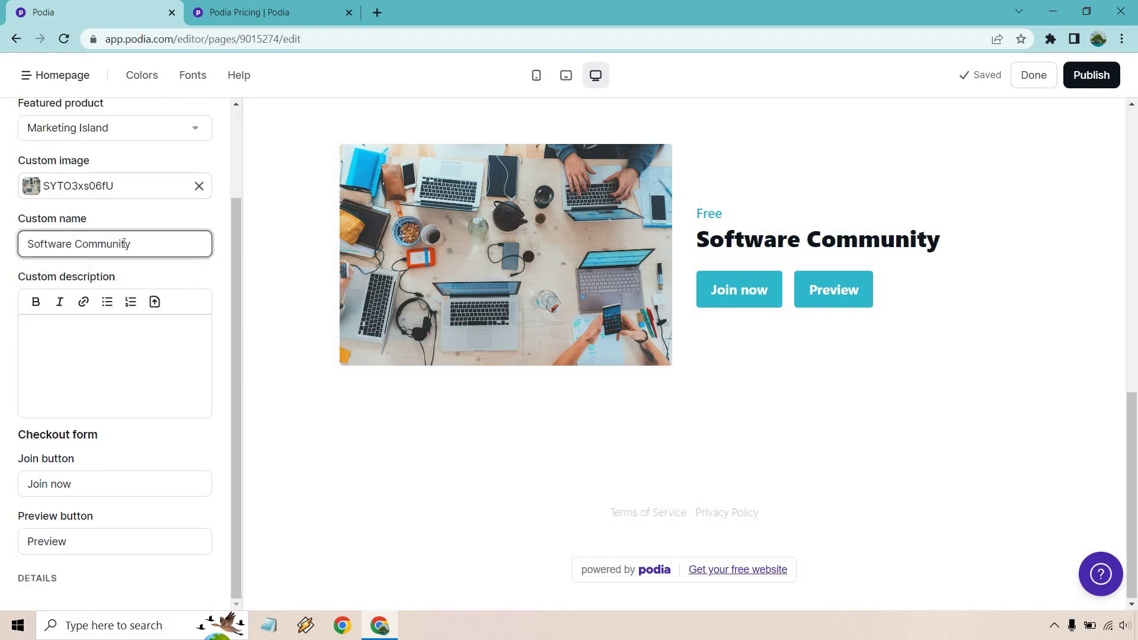
left_click(215, 278)
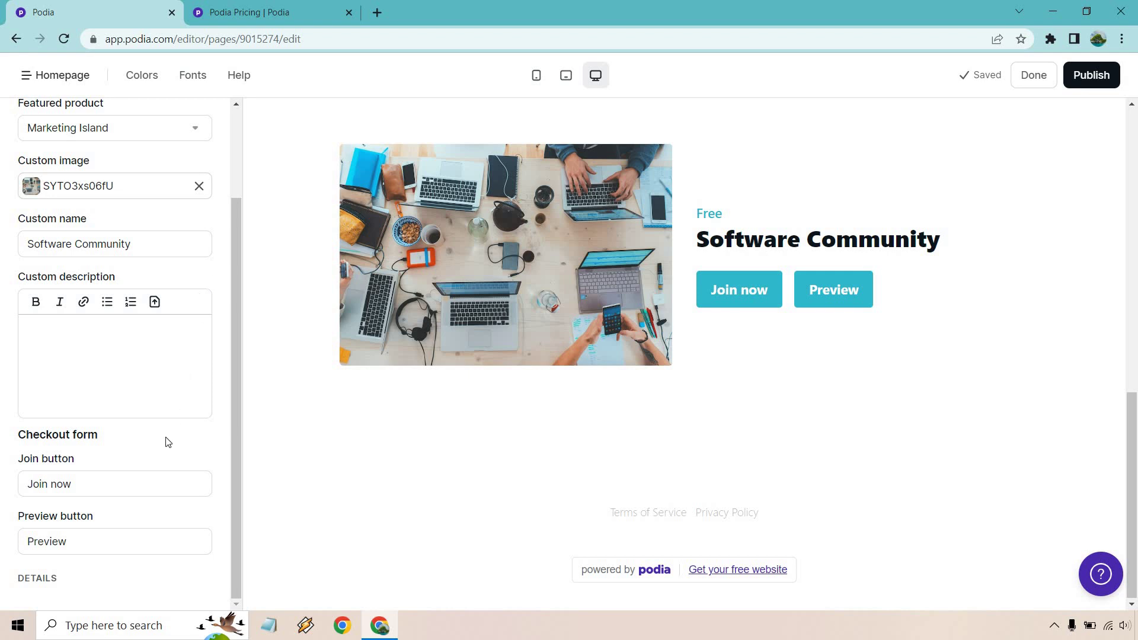
scroll(495, 310, "up", 7)
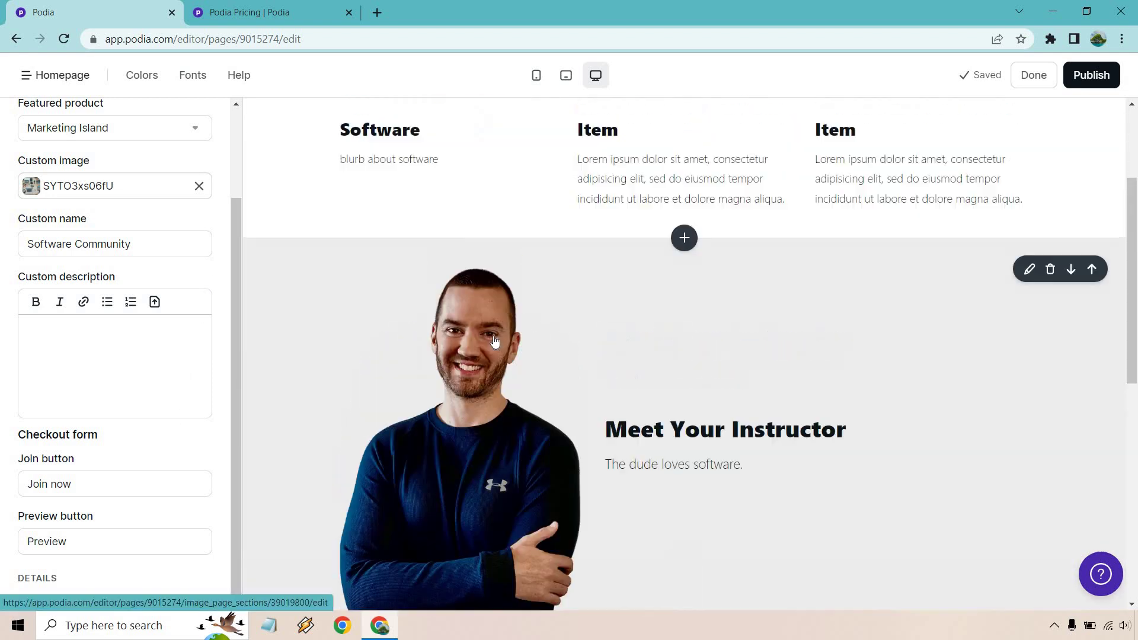
scroll(493, 339, "up", 3)
scroll(42, 146, "up", 2)
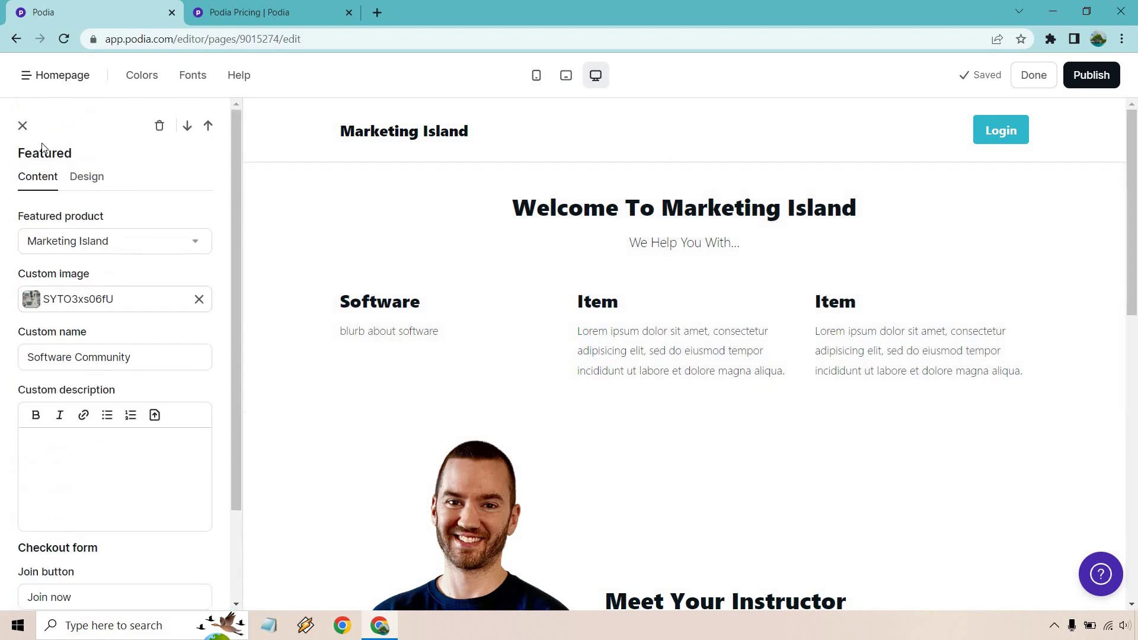
Close the Featured section settings to show the full-width homepage preview.
left_click(23, 126)
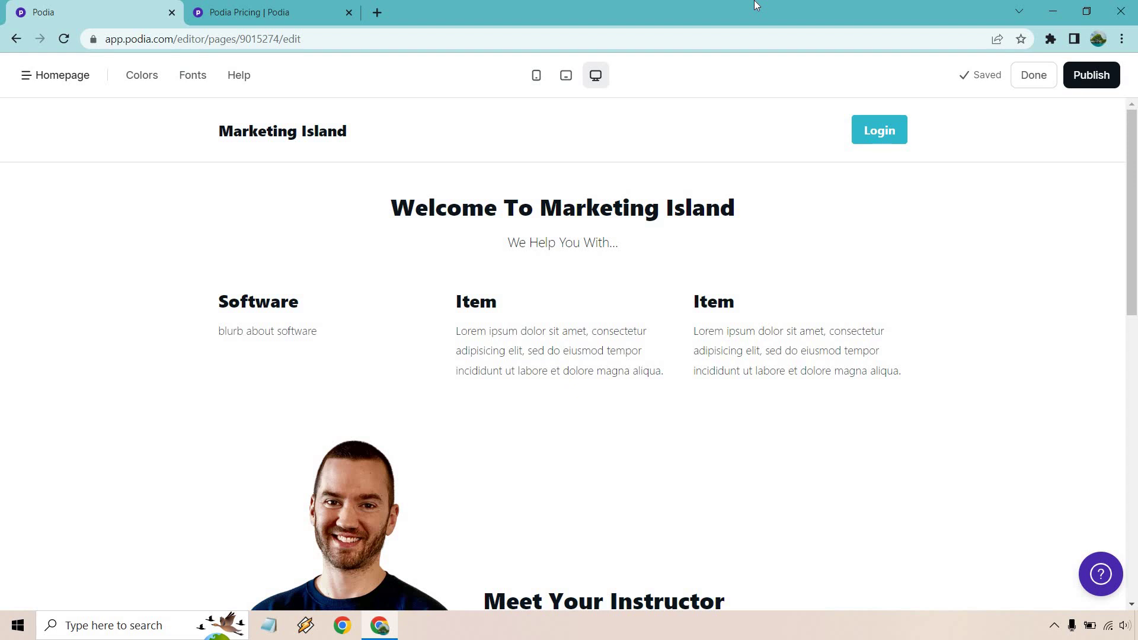
Publish the homepage and go to the email broadcasts page.
left_click(1091, 75)
left_click(104, 9)
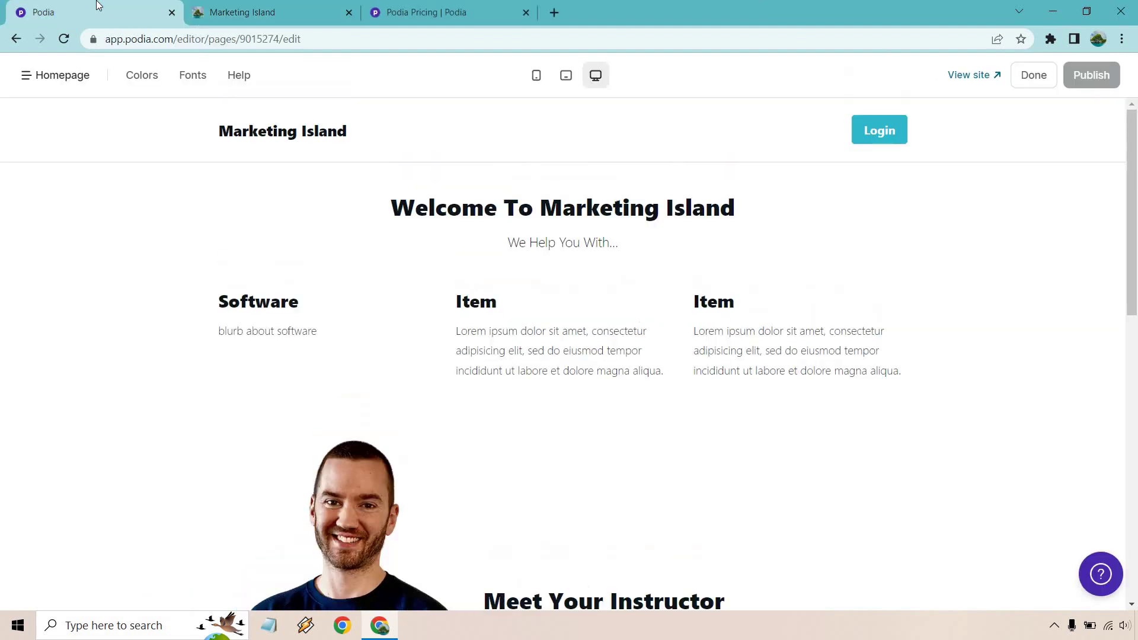
left_click(1023, 76)
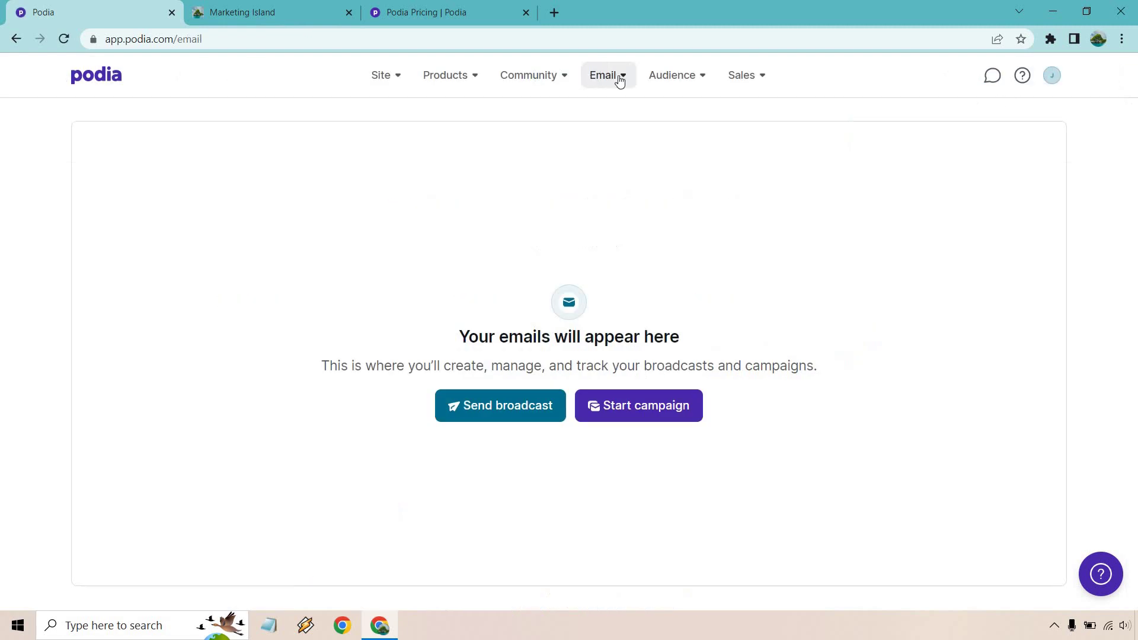
left_click(619, 80)
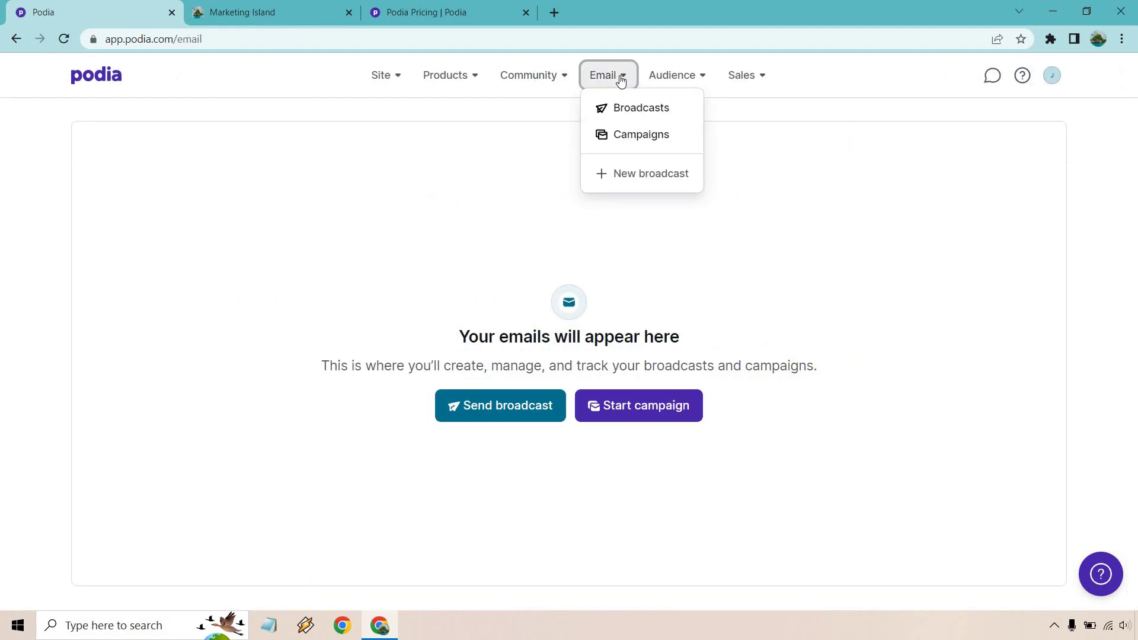
left_click(640, 109)
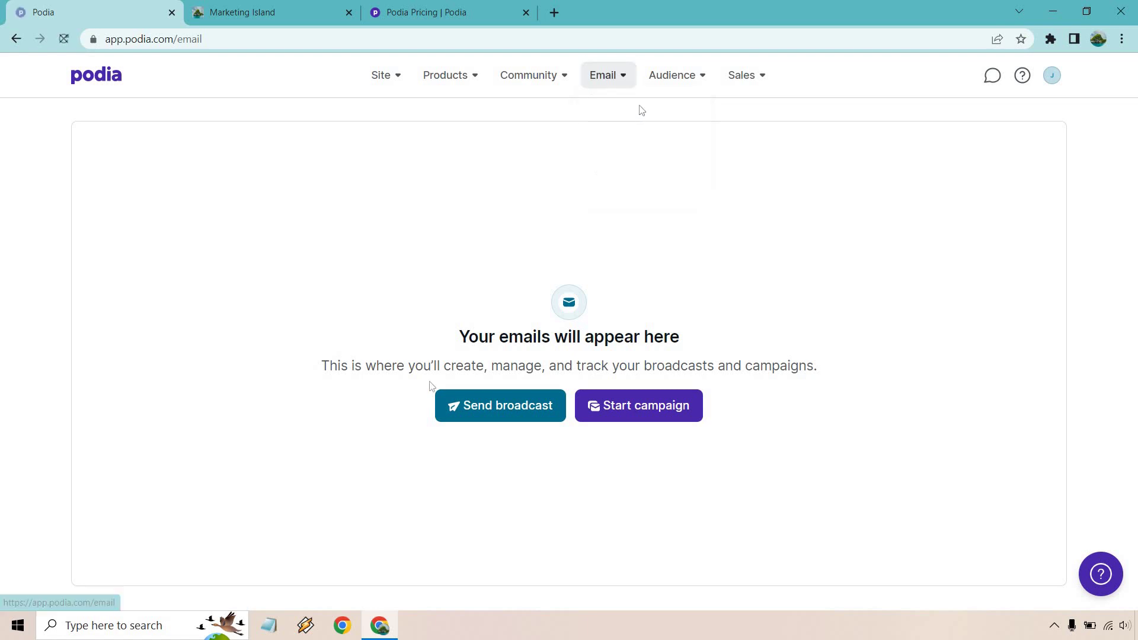
Start a broadcast with subject 'You Need To See This' and body 'Our email here'.
left_click(488, 411)
left_click(654, 221)
scroll(658, 201, "down", 4)
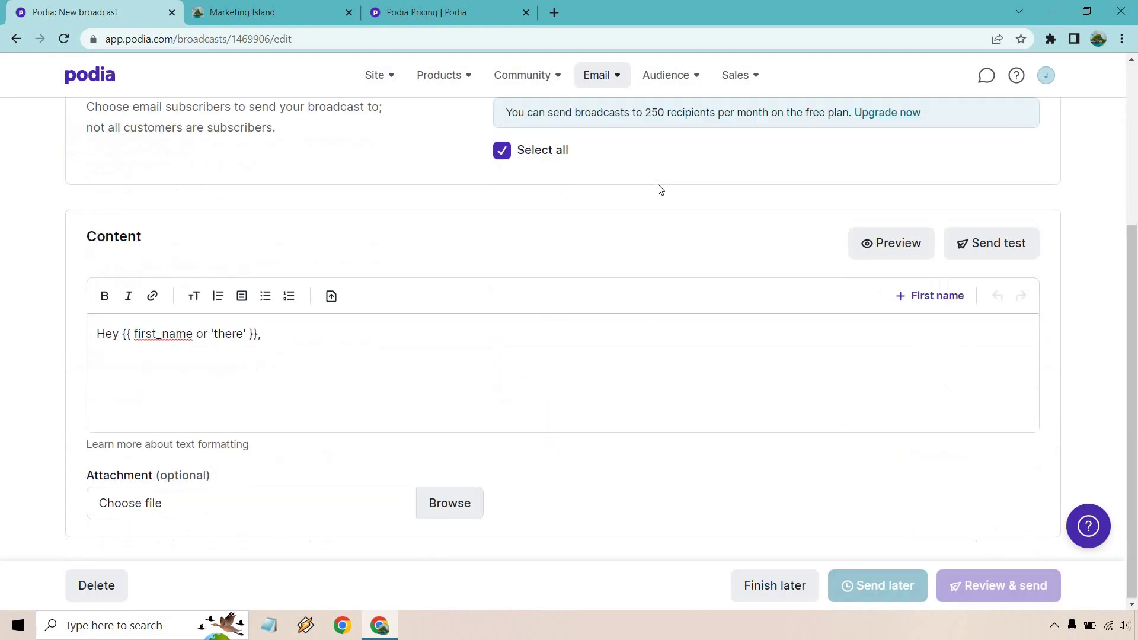
triple_click(376, 337)
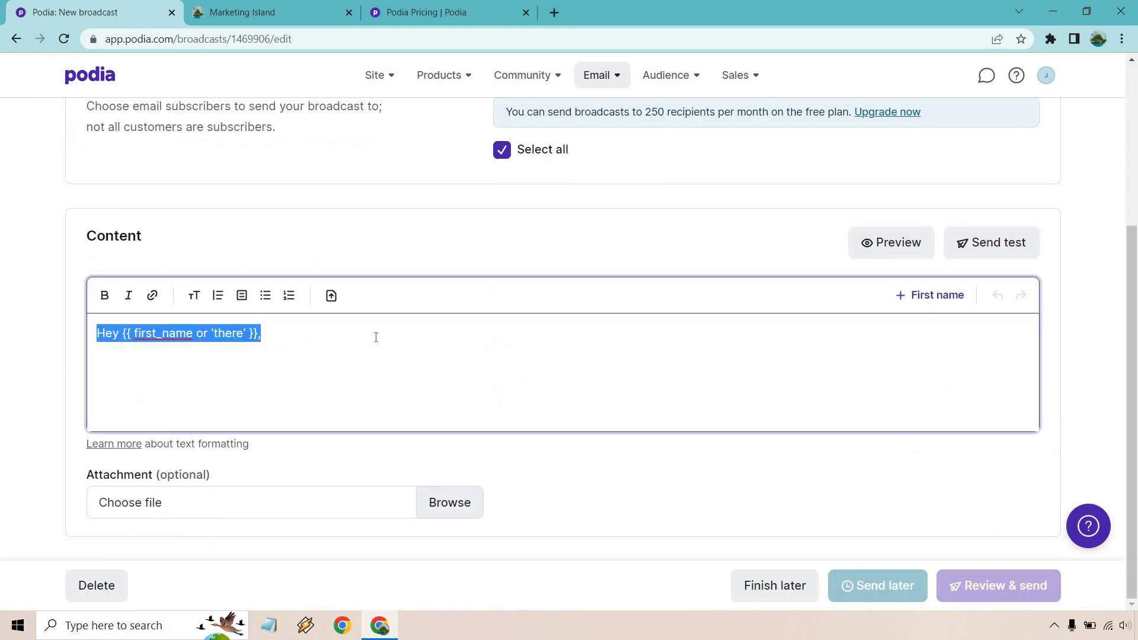
type("Our email here")
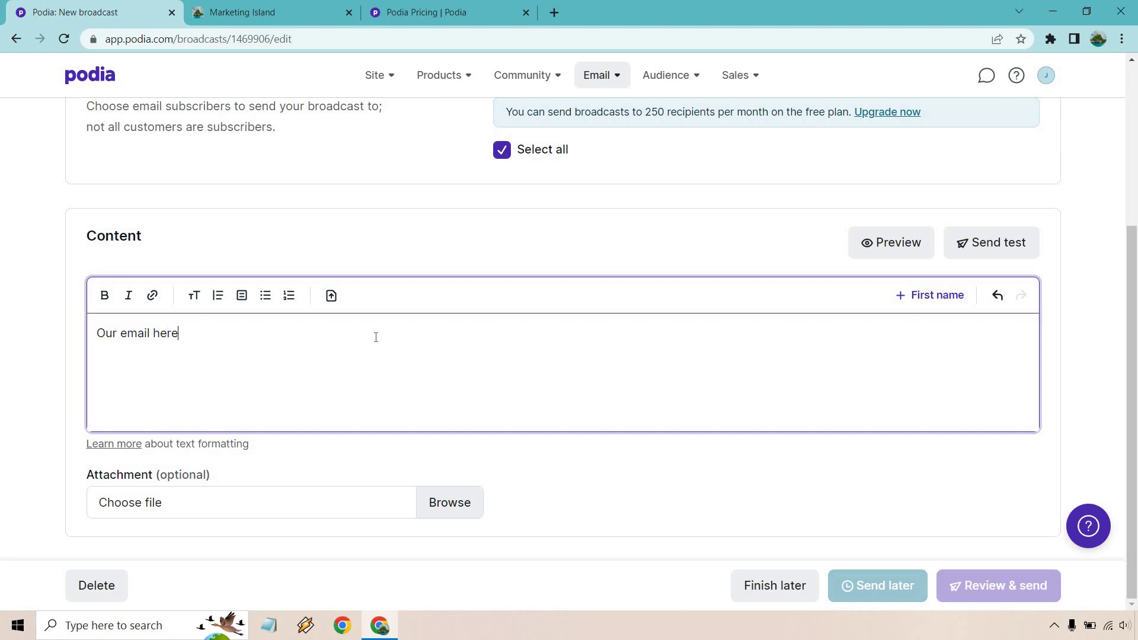
left_click(543, 255)
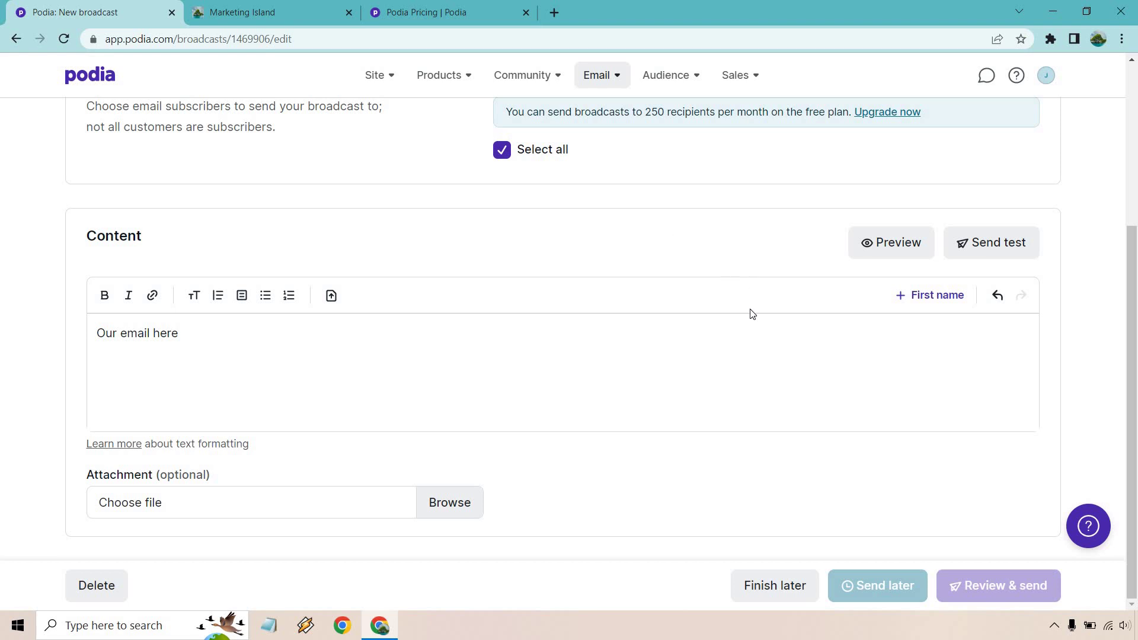
scroll(736, 327, "up", 4)
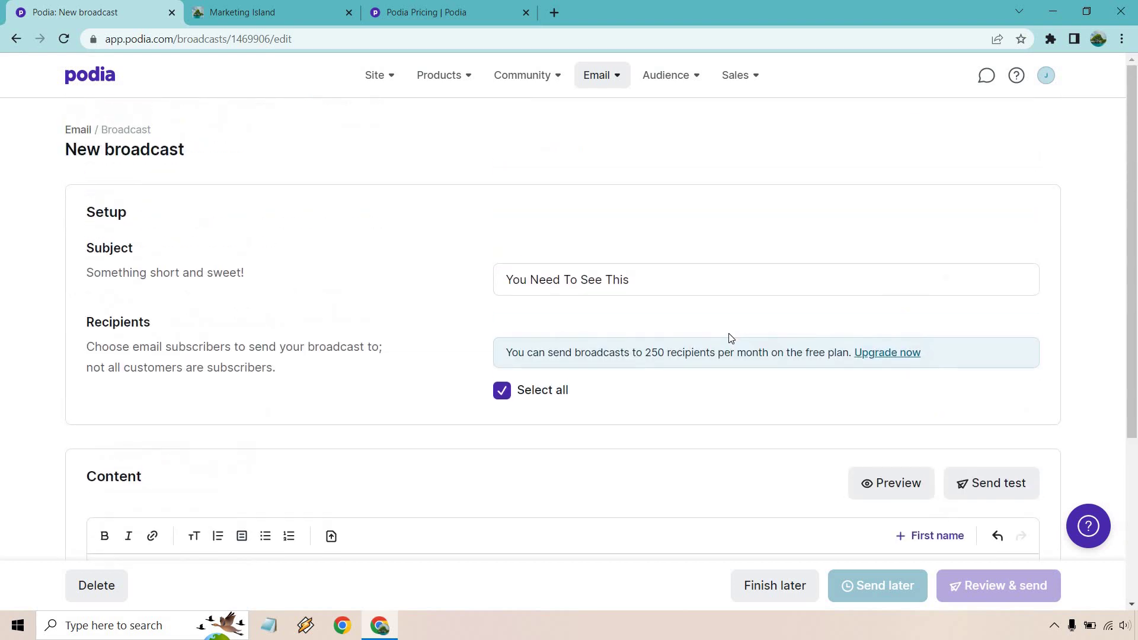
scroll(730, 338, "down", 4)
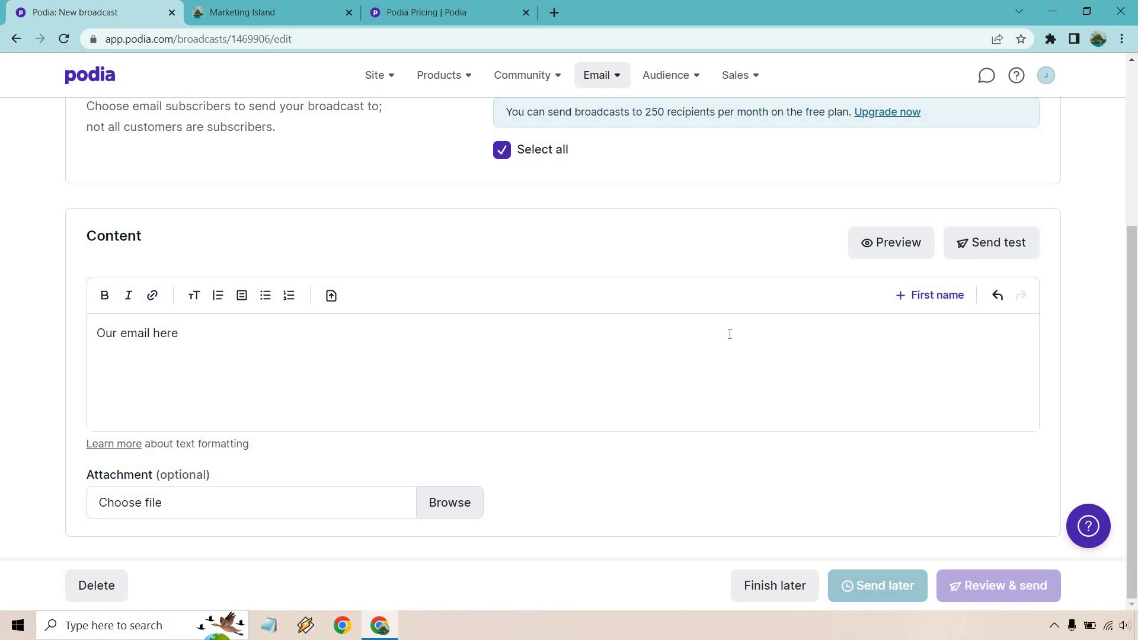
scroll(729, 334, "up", 4)
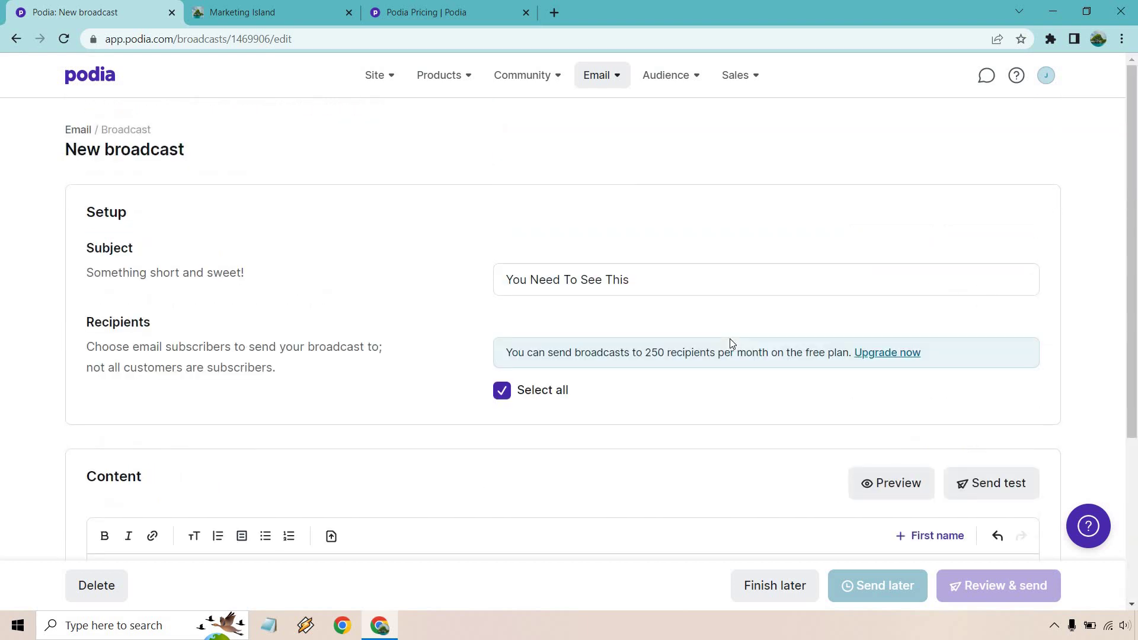
In Email > Campaigns, set the Marketing Island Followups entrance condition to Joined community plan: Marketing Island (all plans).
left_click(598, 76)
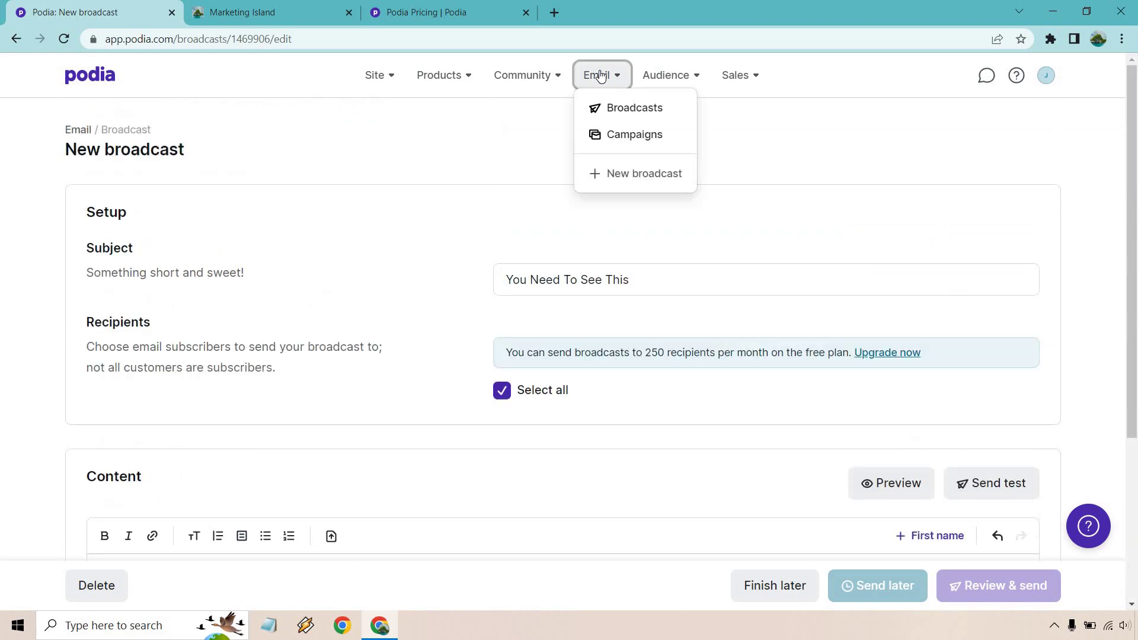
left_click(614, 134)
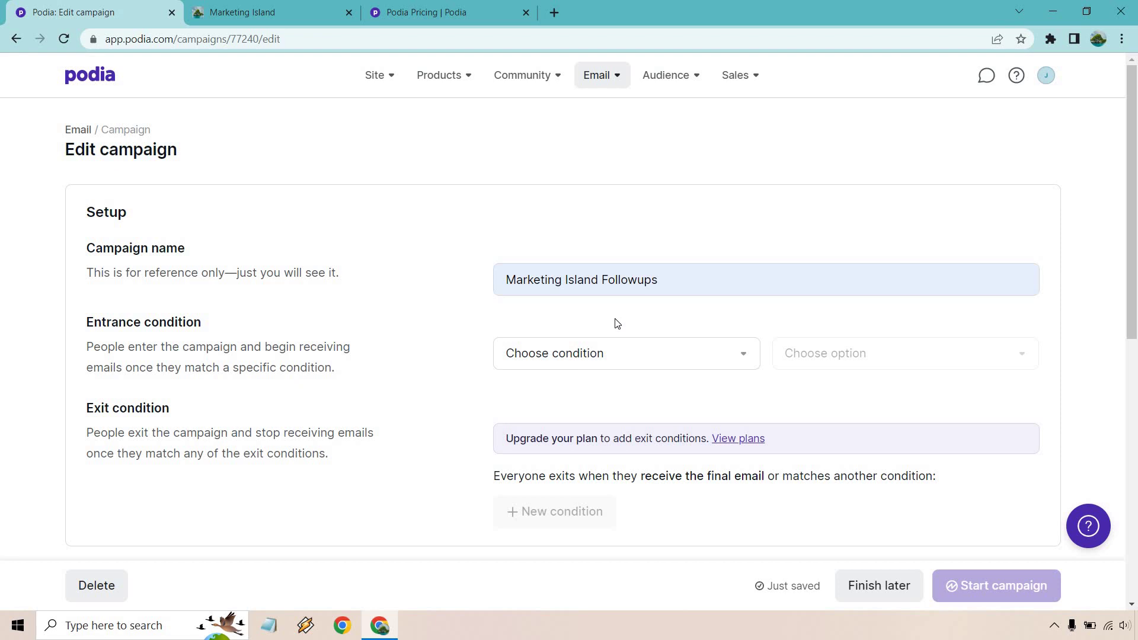
left_click(615, 362)
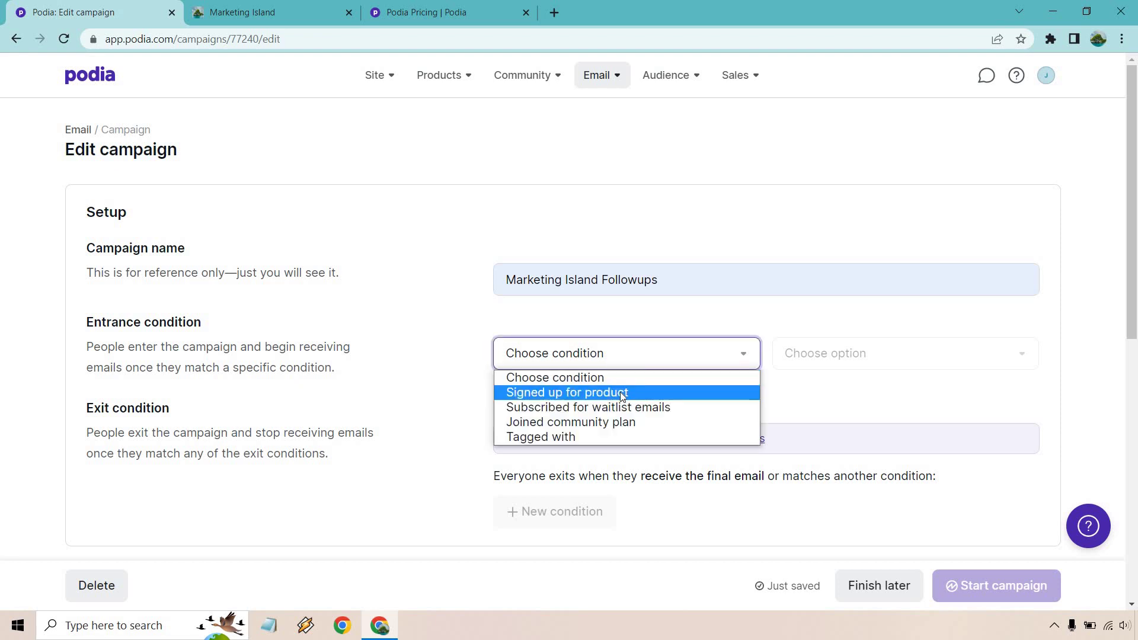
left_click(625, 422)
left_click(829, 363)
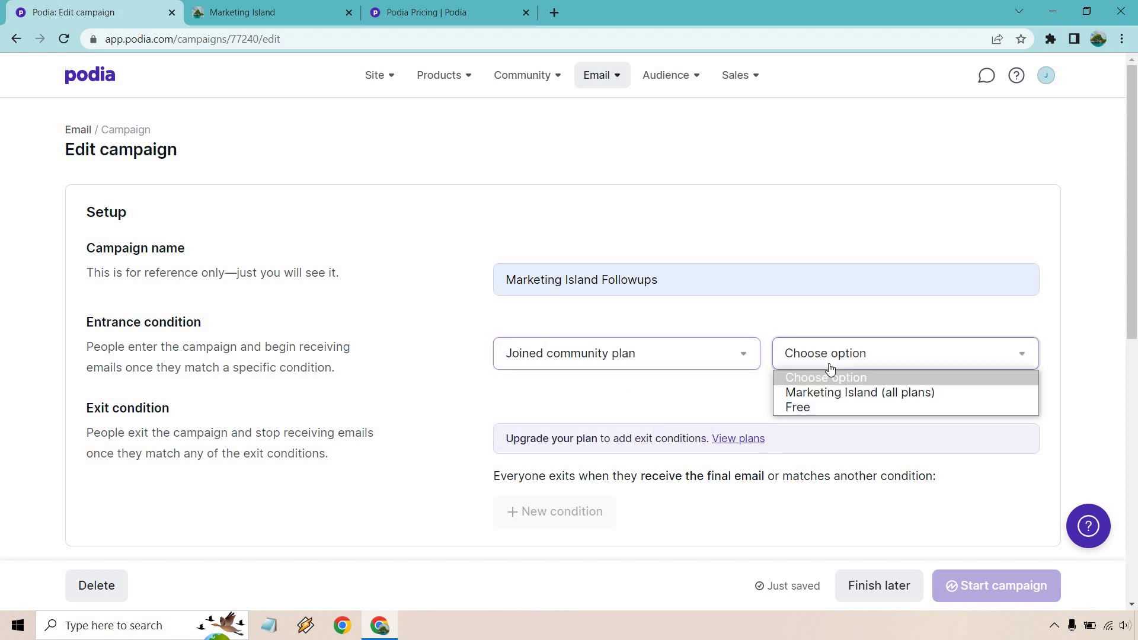
left_click(859, 392)
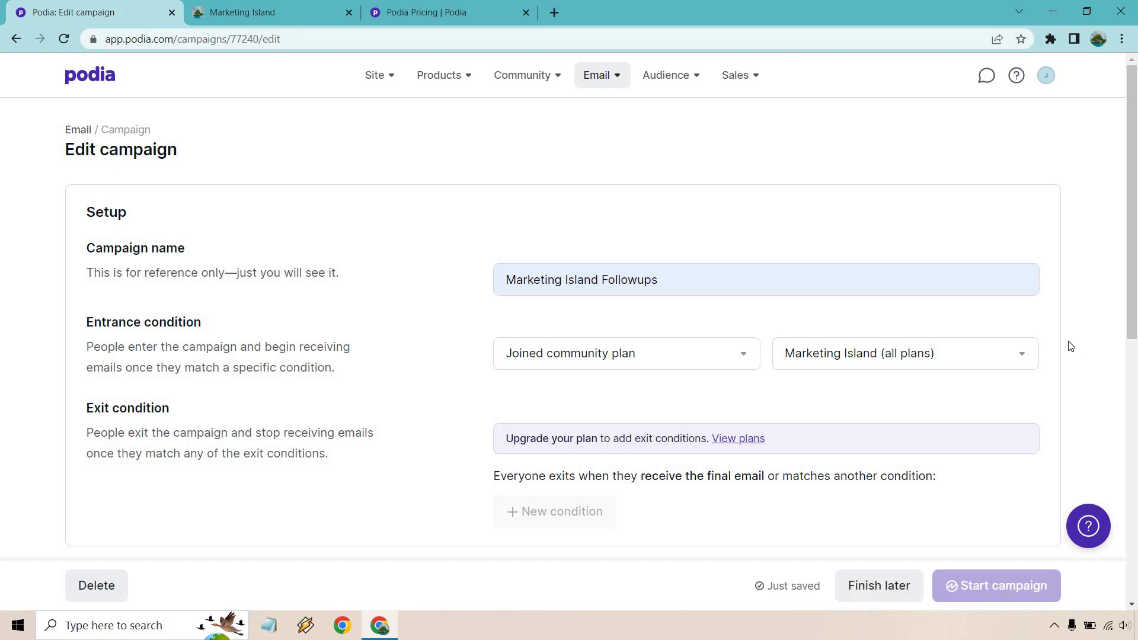
Change the first email's body to 'Your email is here' and its subject to 'Congrats, thanks for opting in'.
scroll(1063, 312, "down", 6)
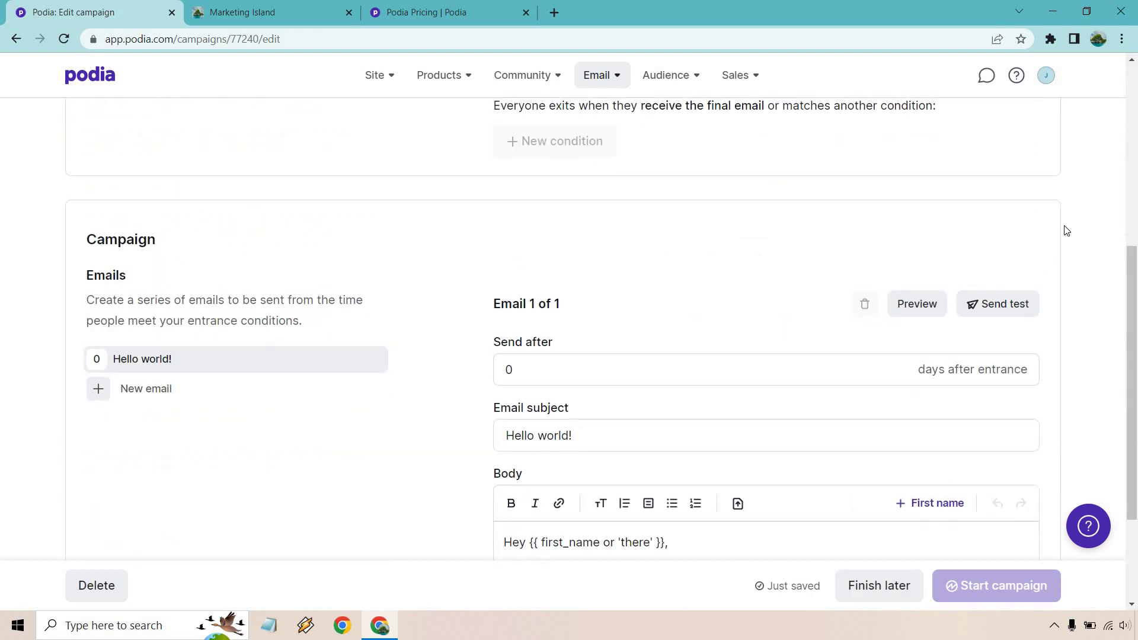
scroll(1064, 230, "down", 2)
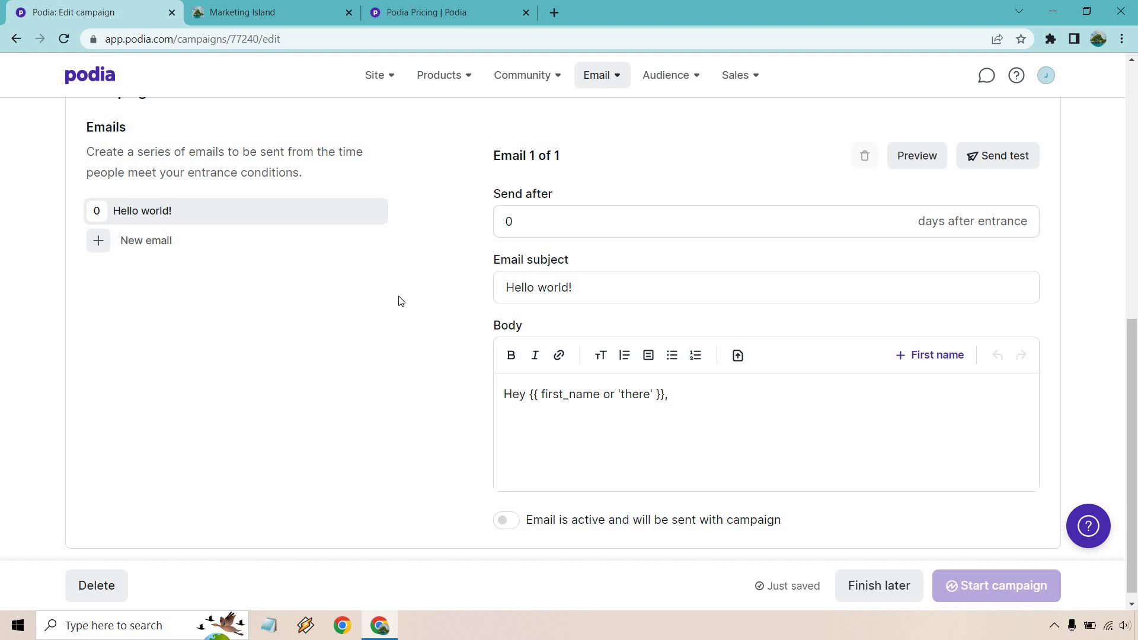
triple_click(704, 400)
type("Y")
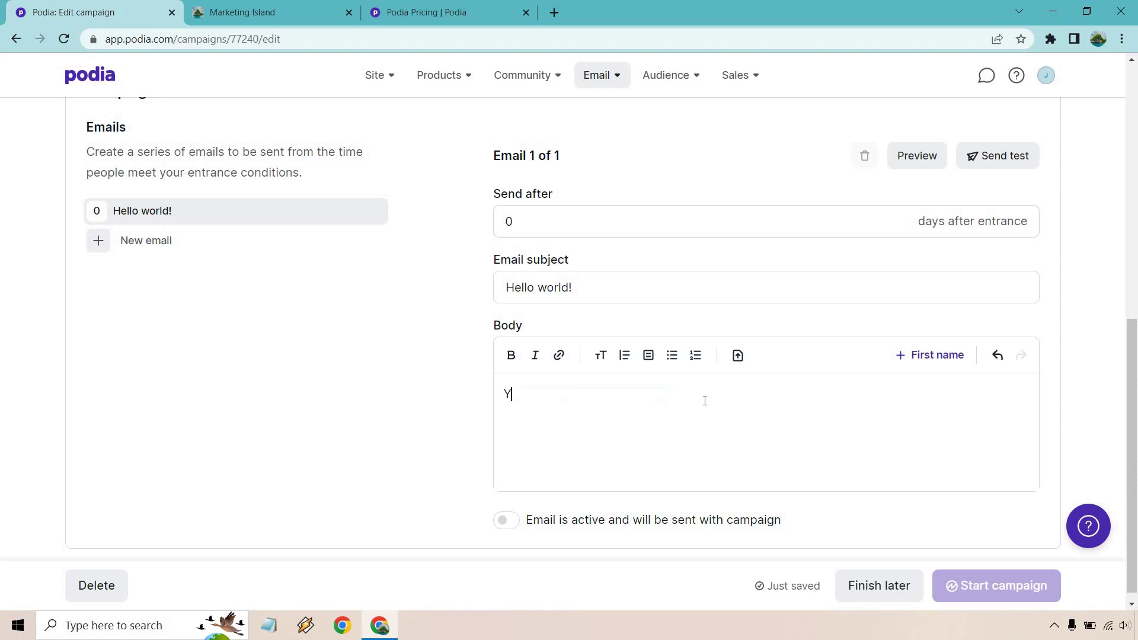
type("our email is here")
triple_click(586, 291)
type("Congrats, thanks for opting in")
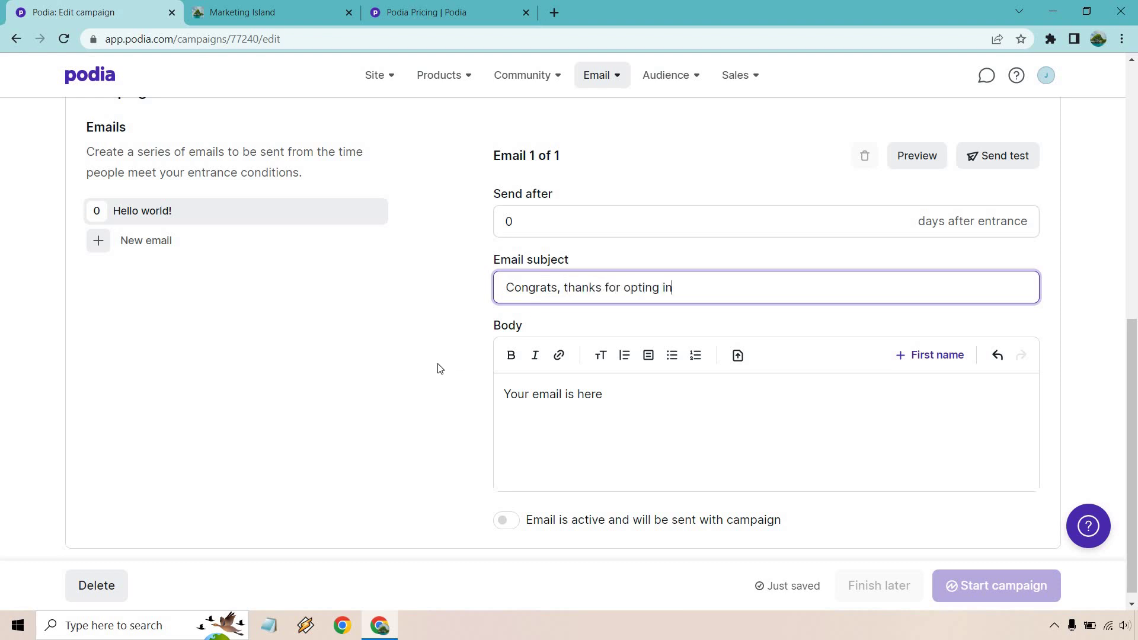
left_click(437, 368)
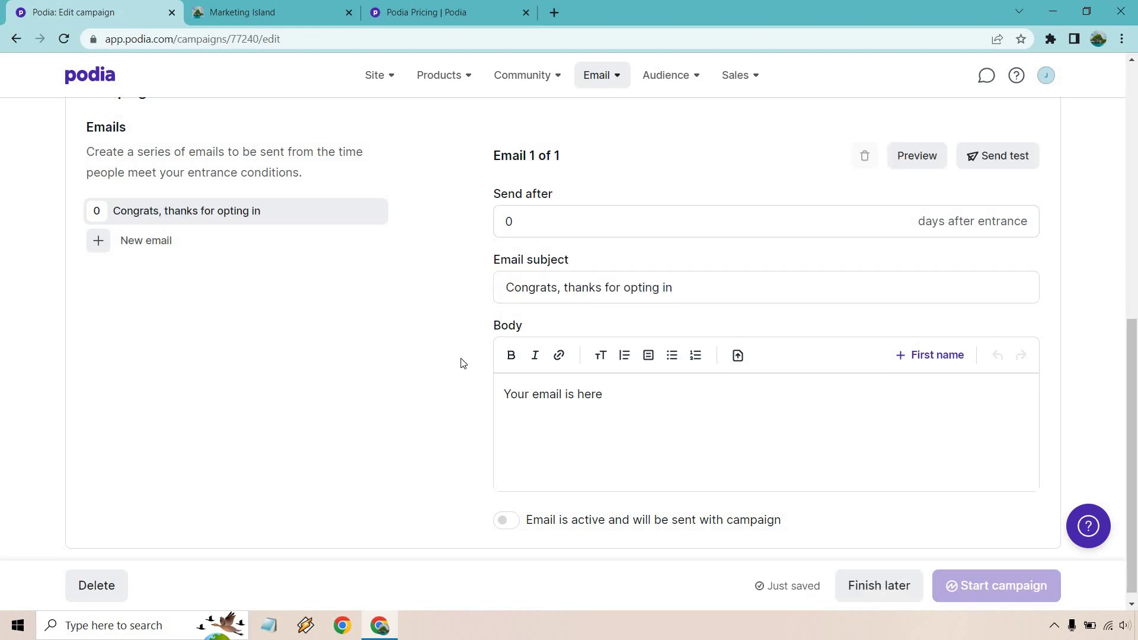
Switch the first campaign email to active.
scroll(535, 353, "down", 1)
left_click(507, 509)
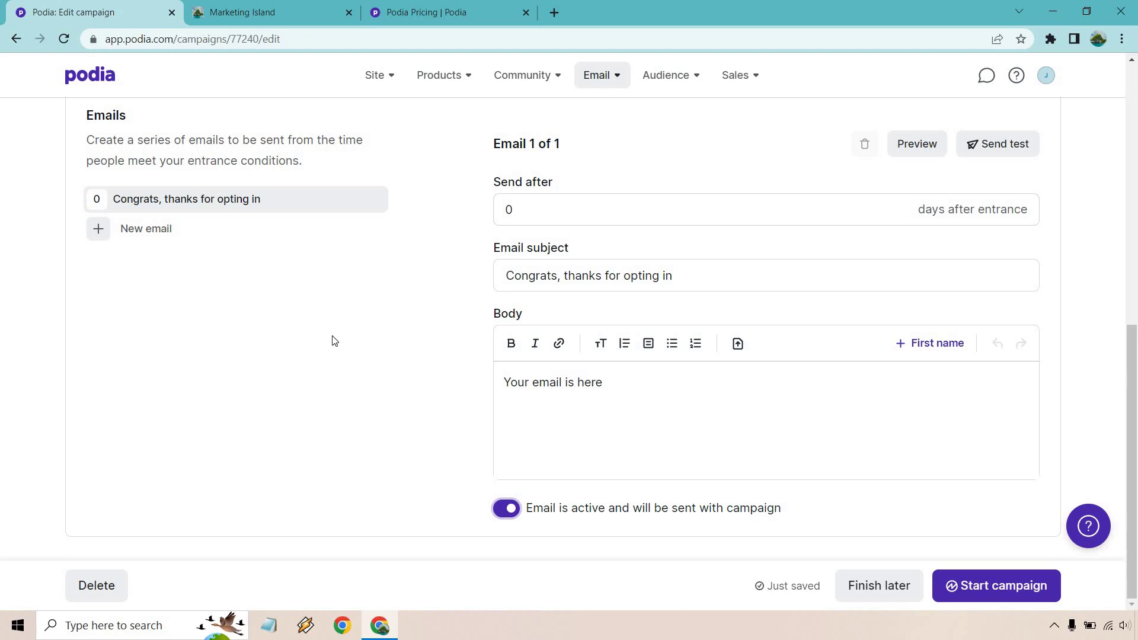
scroll(255, 351, "up", 1)
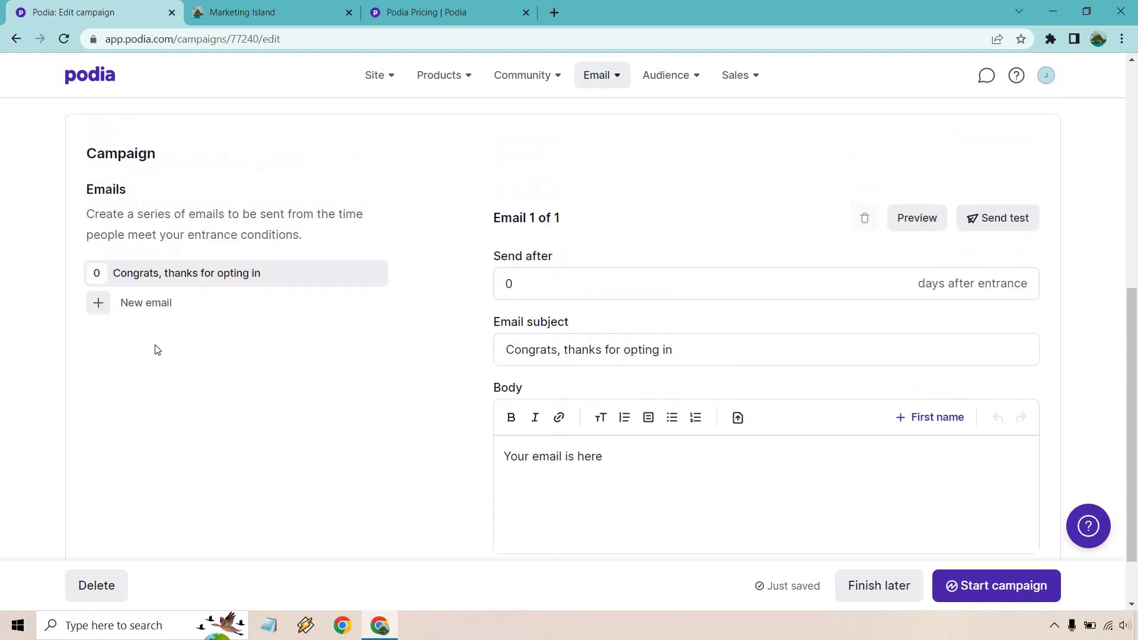
Add a second email sent 2 days after entrance, titled 'Have you seen this software yet?'.
left_click(149, 304)
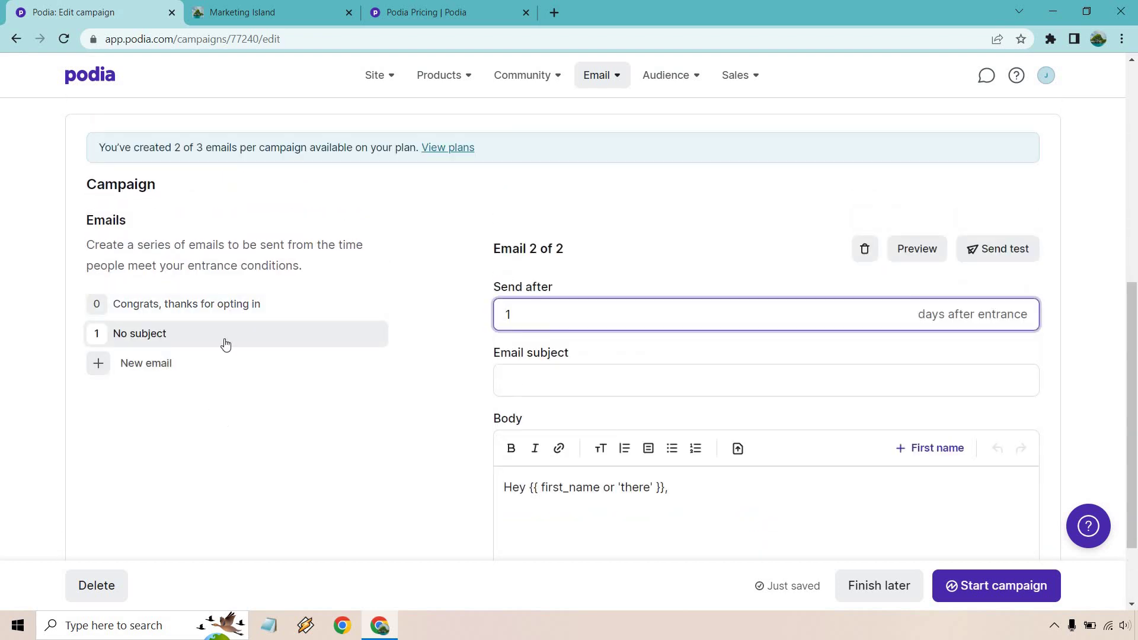
double_click(561, 318)
type("2")
left_click(551, 373)
type("Have you seen this software yet?")
left_click(396, 388)
Set the second email's body to 'Your email here' and make it active.
scroll(633, 419, "down", 1)
triple_click(730, 426)
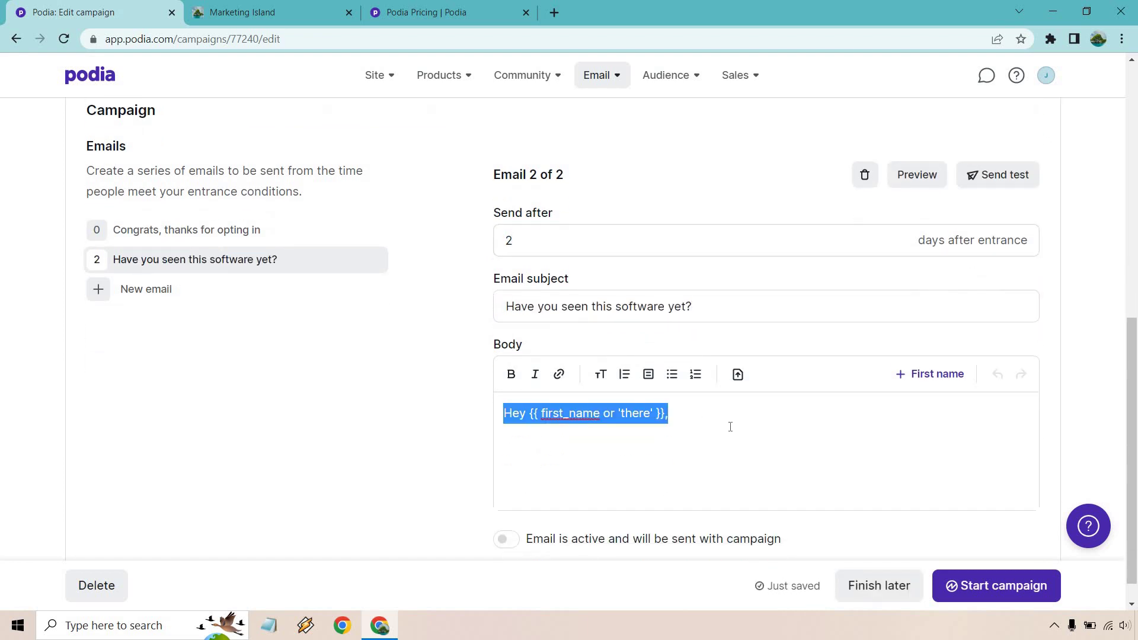
type("Your email here")
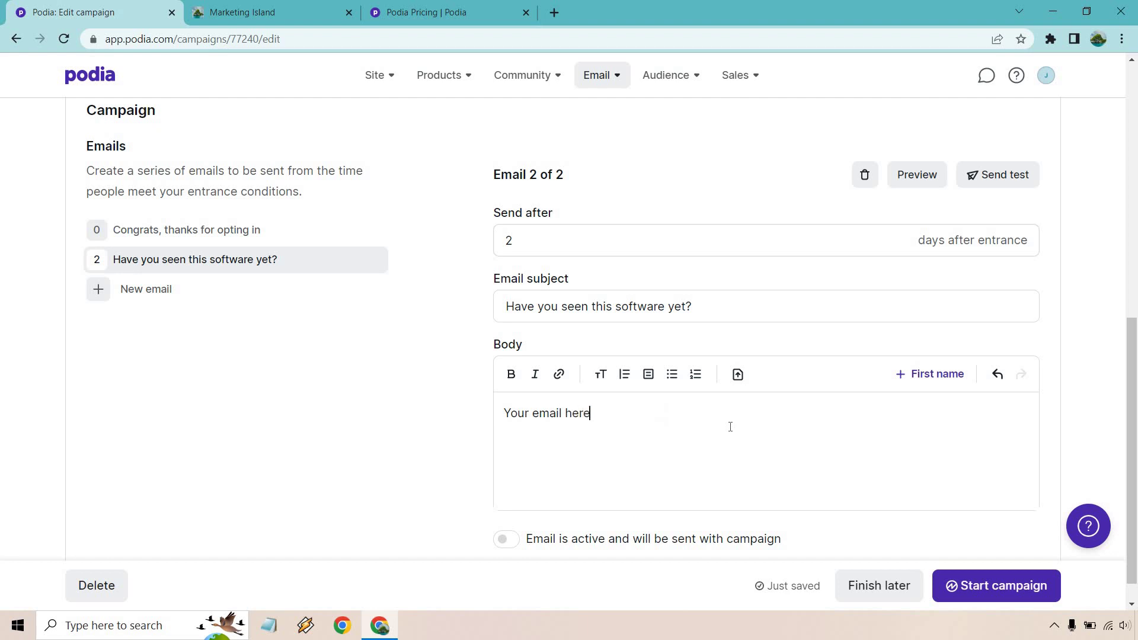
left_click(505, 539)
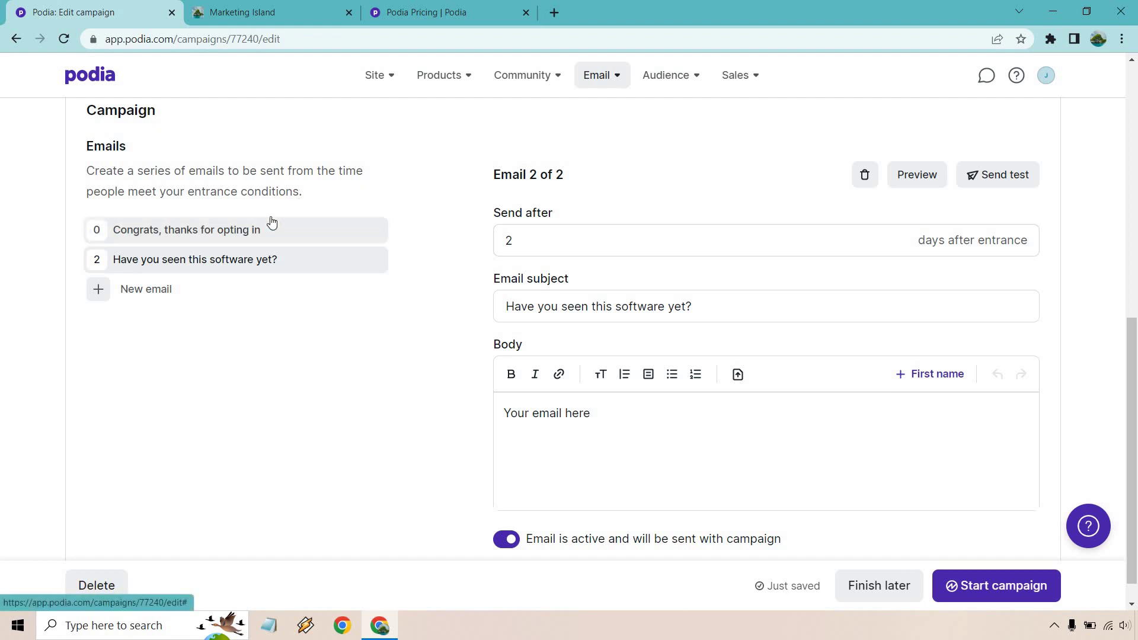
Add a third campaign email sent 7 days after entrance, then switch to the Podia pricing page.
left_click(162, 292)
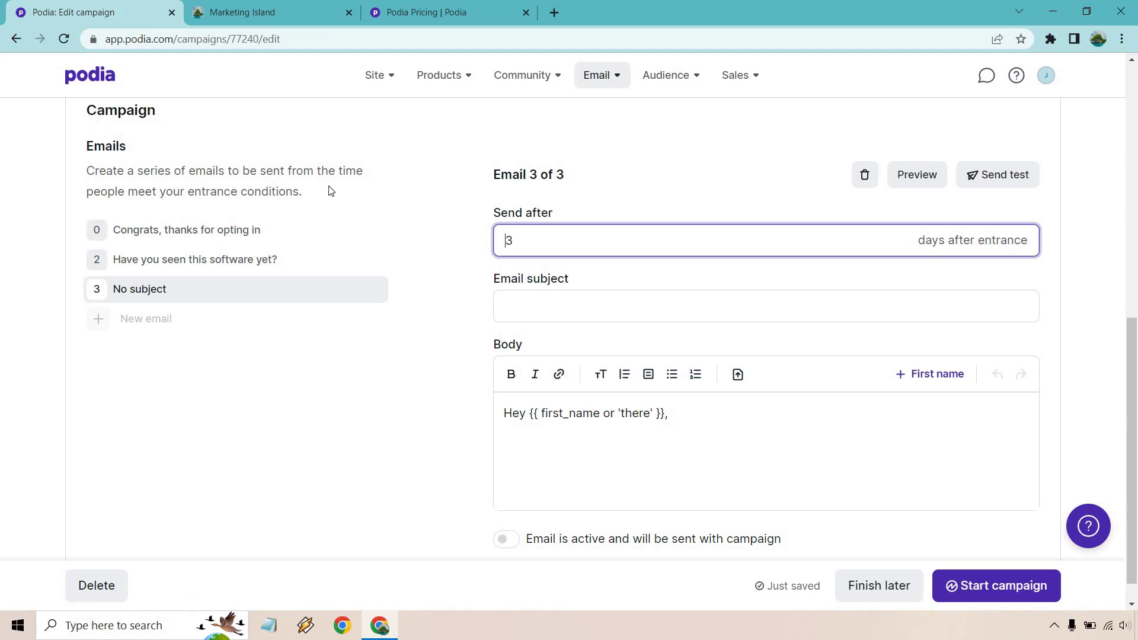
double_click(539, 236)
type("6")
key("BackSpace")
type("7")
left_click(354, 461)
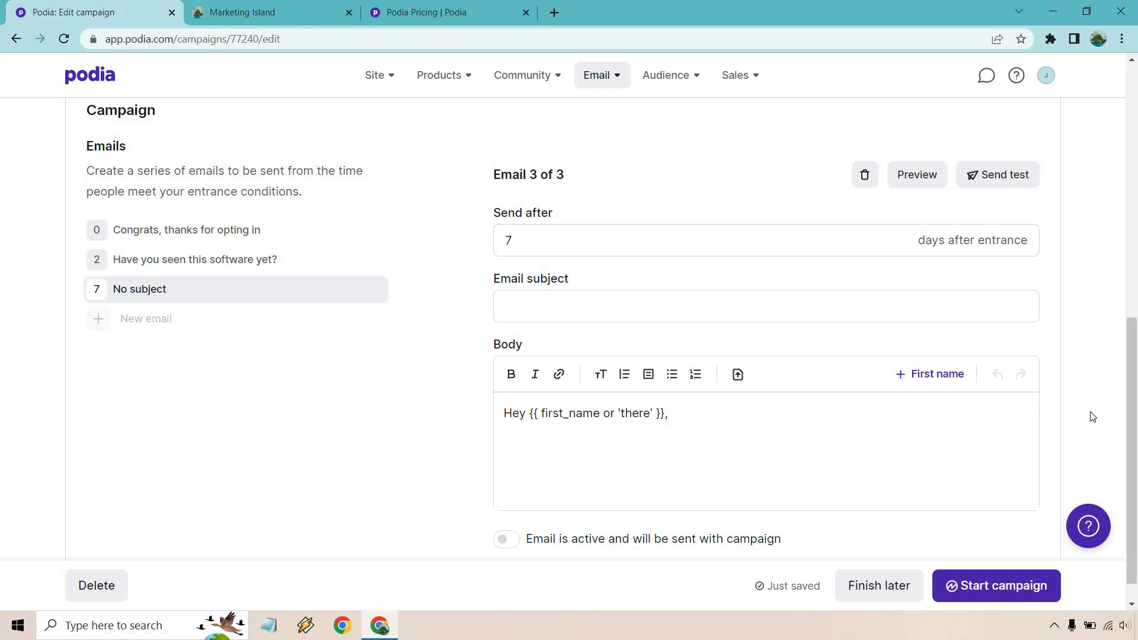
key("ctrl+3")
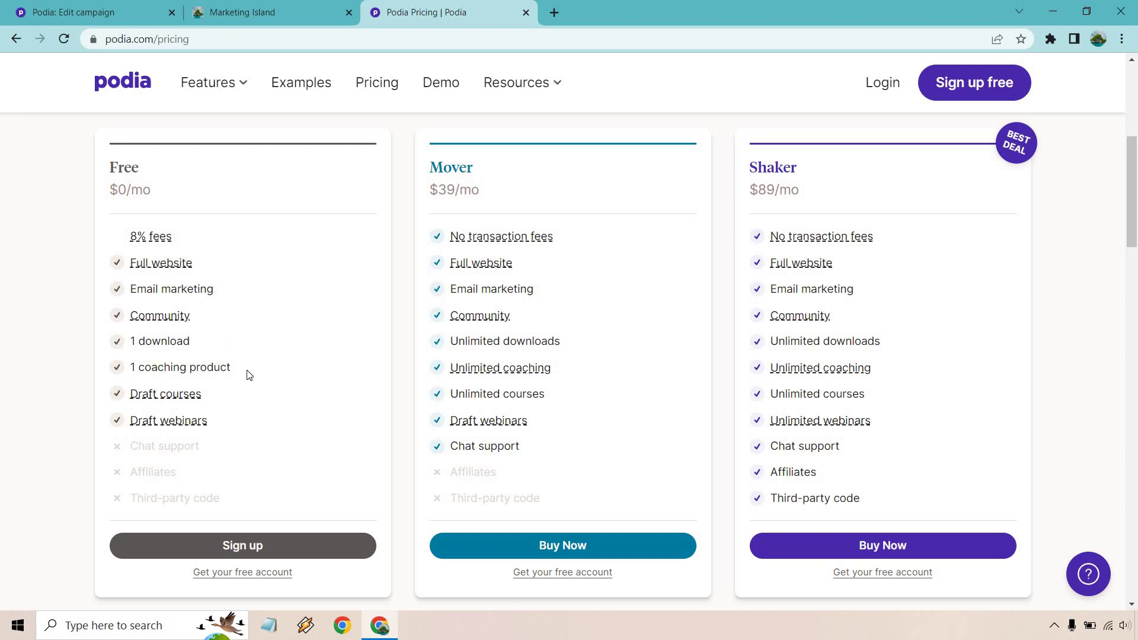
mouse_move(190, 399)
mouse_move(547, 243)
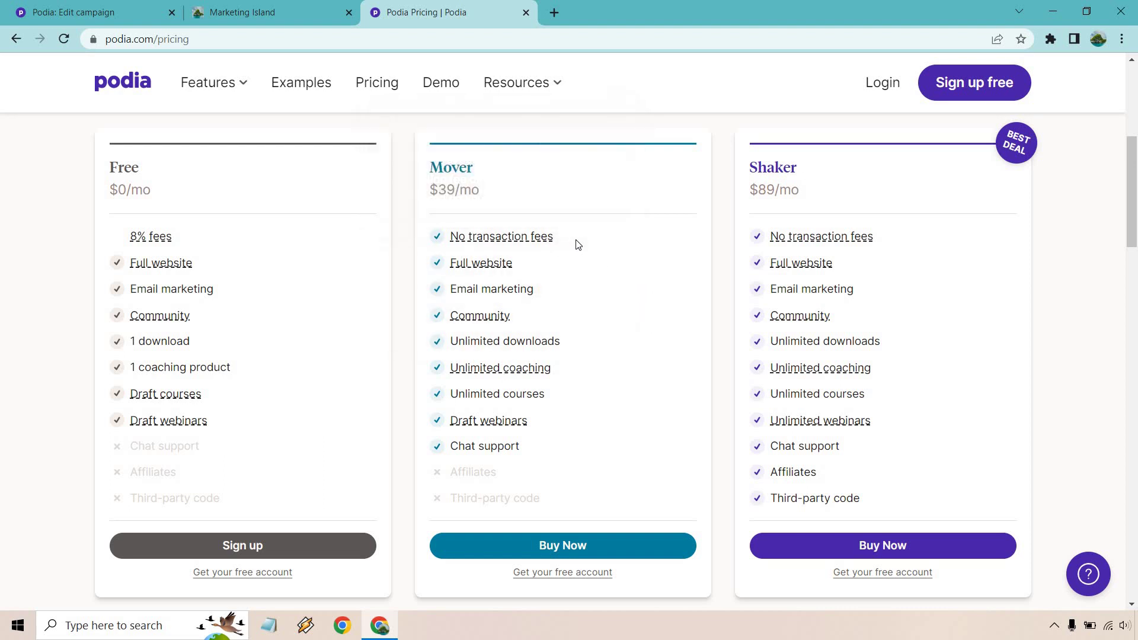